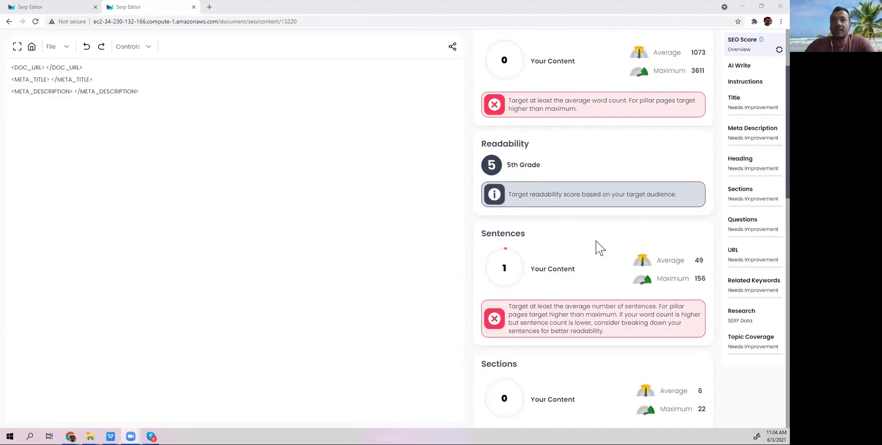
# Review the sentences, sections, meta, exact searches, links and images targets in the SEO Content Score overview
pyautogui.scroll(-3, 600, 247)
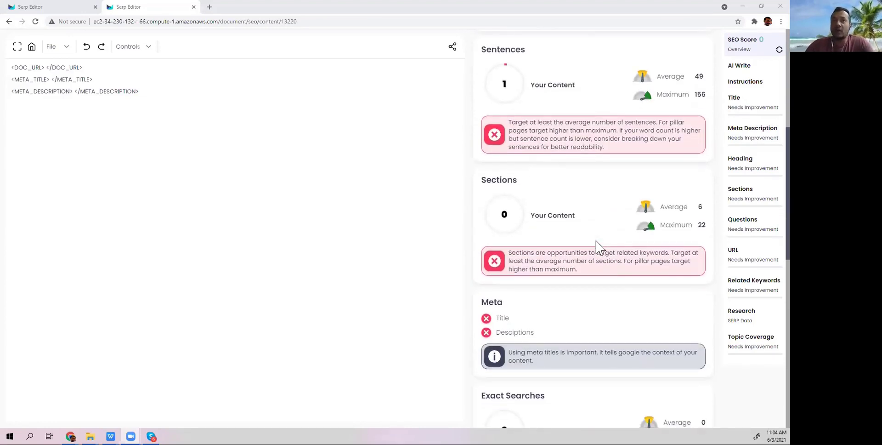
pyautogui.scroll(-1, 599, 247)
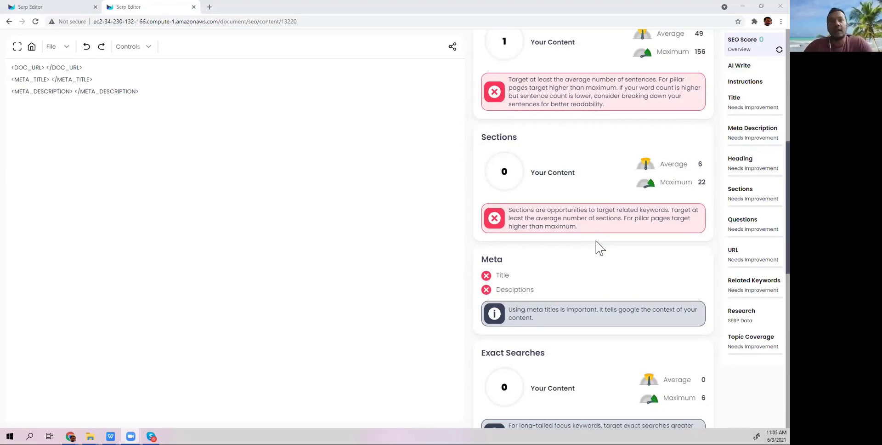
pyautogui.scroll(-1, 600, 247)
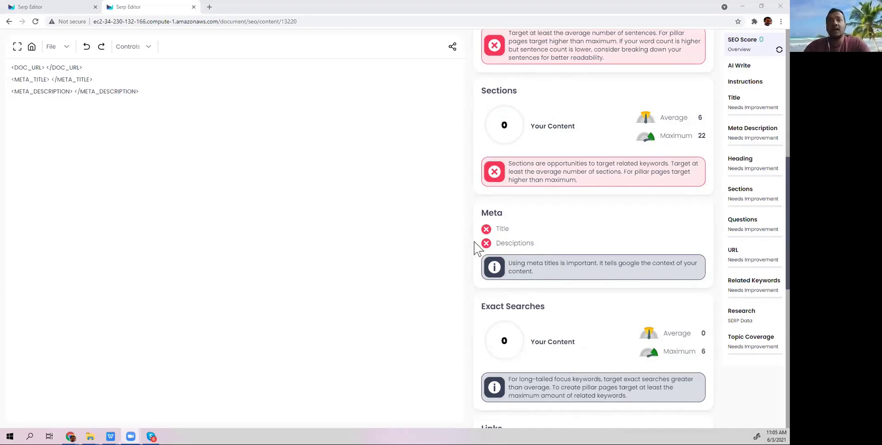
pyautogui.scroll(-1, 587, 259)
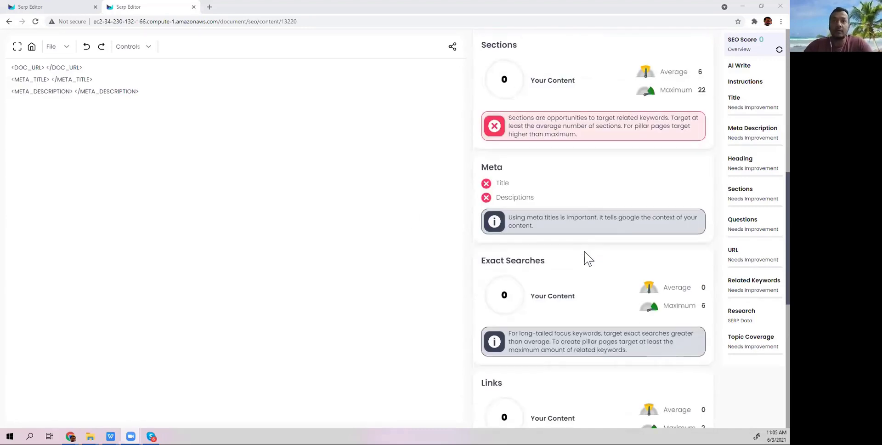
pyautogui.scroll(-1, 585, 253)
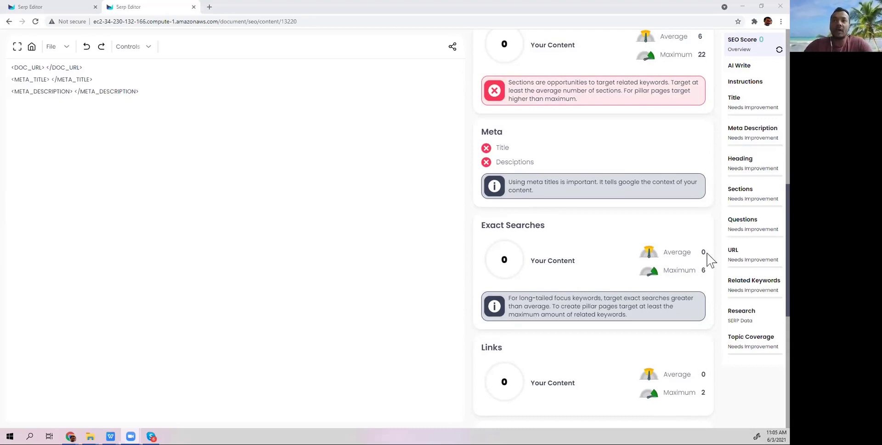
pyautogui.tripleClick(674, 252)
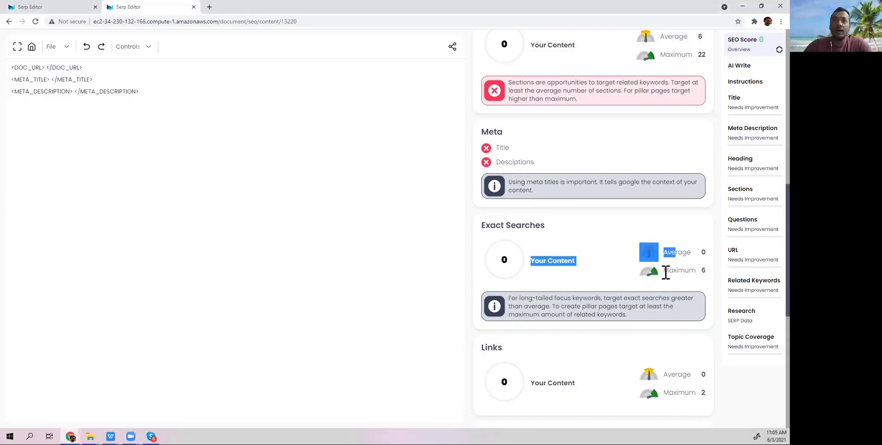
pyautogui.click(667, 272)
pyautogui.moveTo(667, 272); pyautogui.dragTo(707, 278)
pyautogui.click(706, 273)
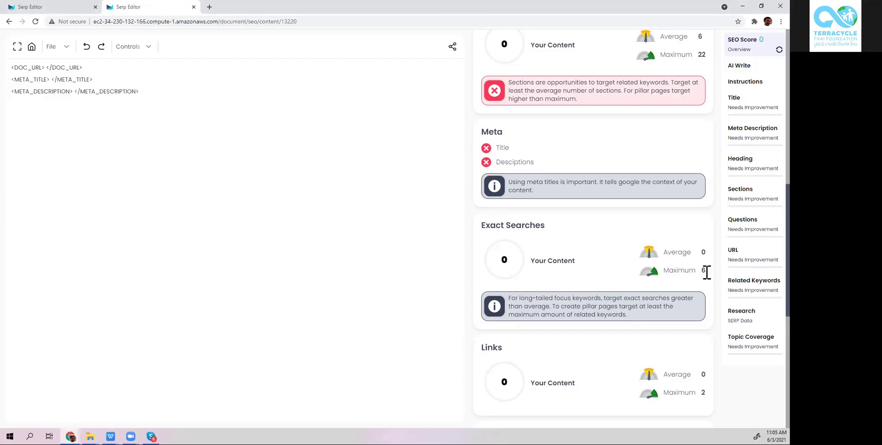
pyautogui.scroll(-3, 666, 282)
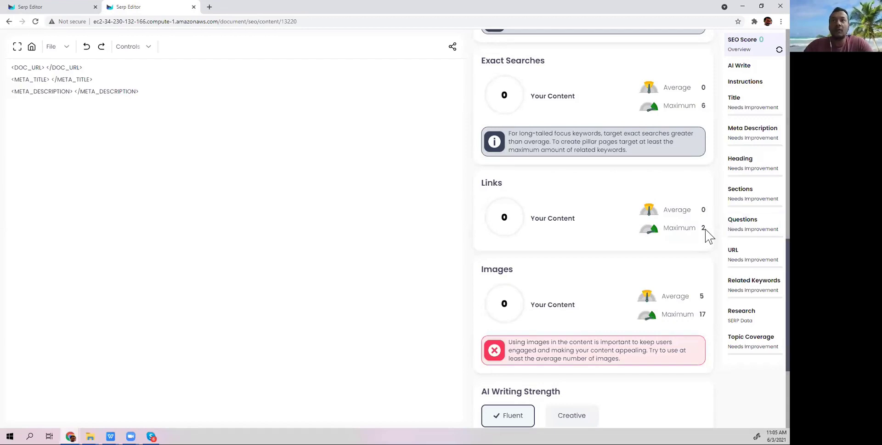
pyautogui.moveTo(705, 227); pyautogui.dragTo(656, 231)
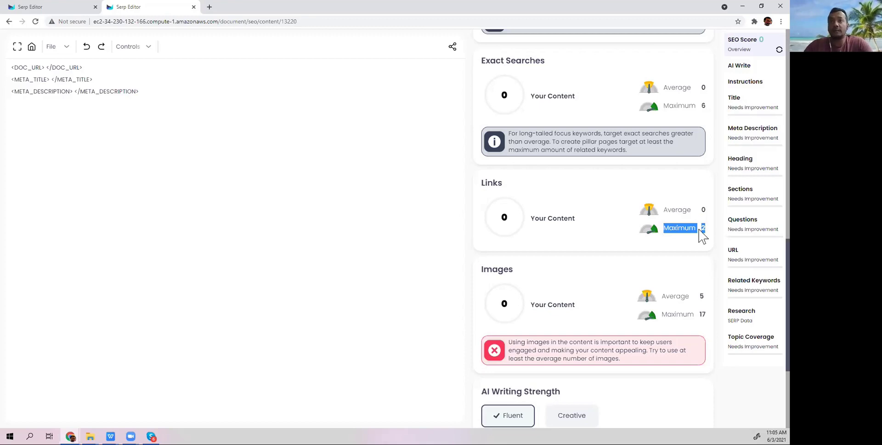
pyautogui.scroll(-1, 670, 308)
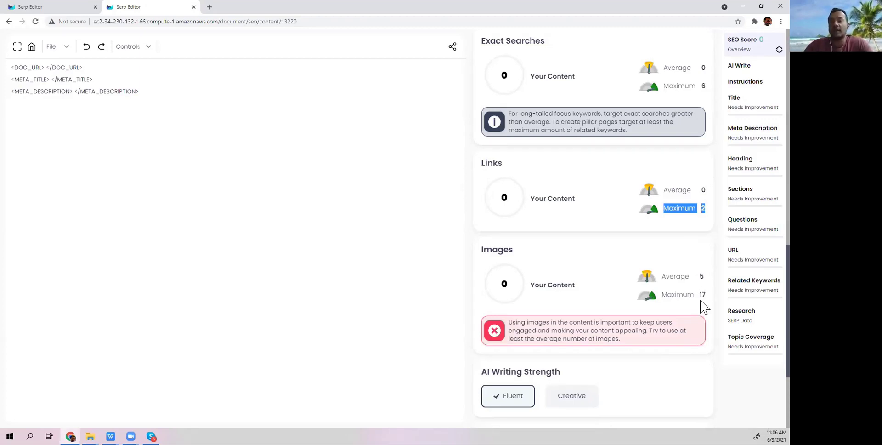
# View the dialog for adding research URLs to the analyzed pages and close it without adding any
pyautogui.scroll(-3, 597, 317)
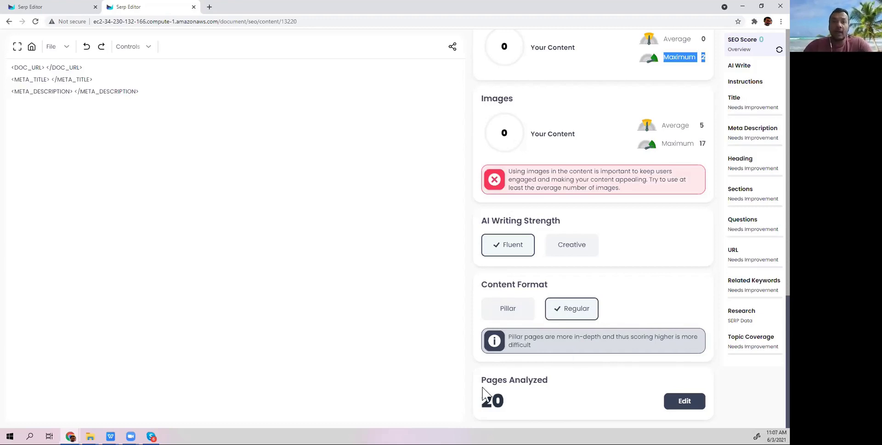
pyautogui.moveTo(483, 382); pyautogui.dragTo(516, 417)
pyautogui.click(579, 403)
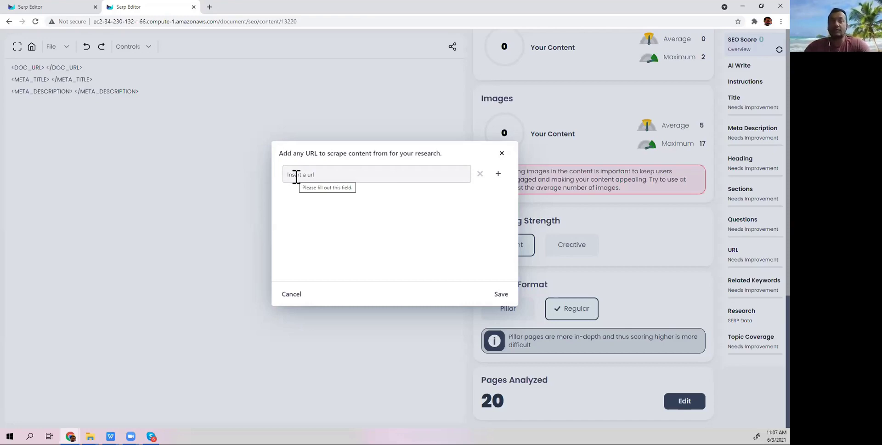
pyautogui.click(501, 153)
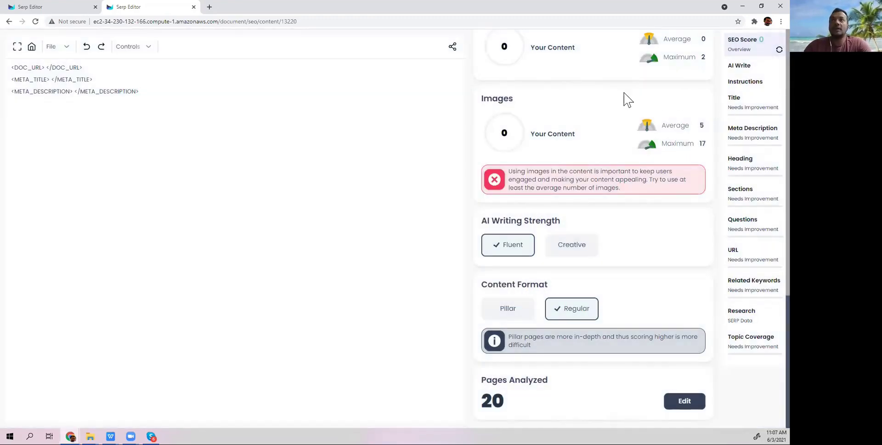
# Expand Step 1, Create a Meta Title, in the step-by-step instructions and show its title ideas
pyautogui.scroll(15, 625, 98)
pyautogui.scroll(3, 627, 100)
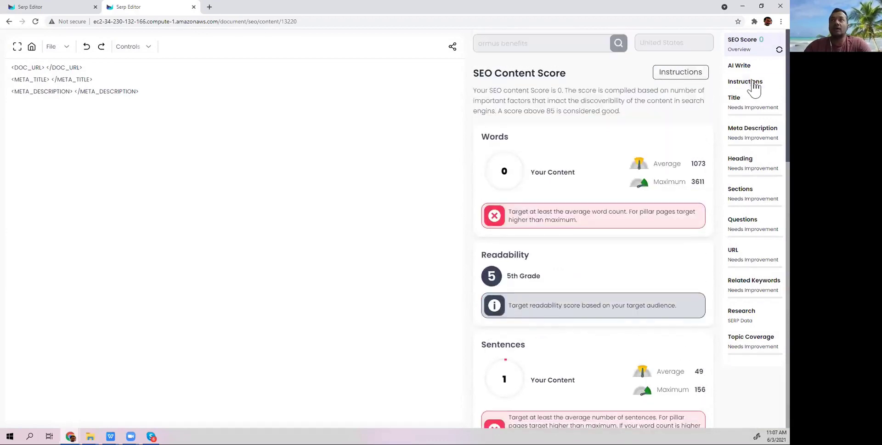
pyautogui.click(758, 91)
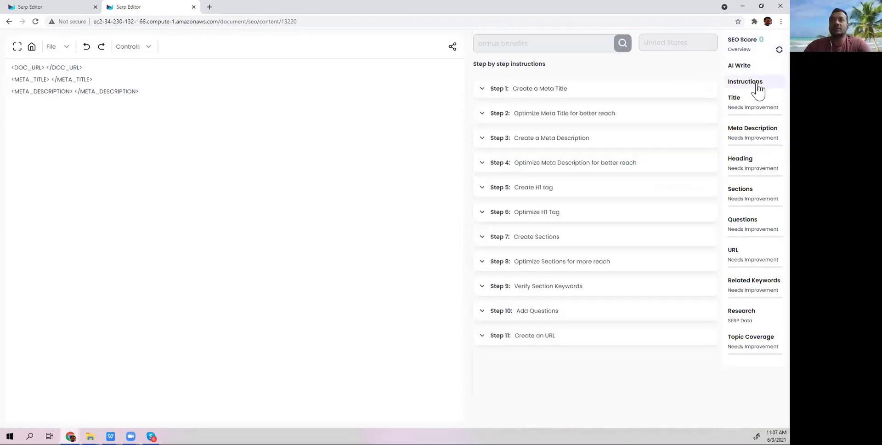
pyautogui.click(566, 94)
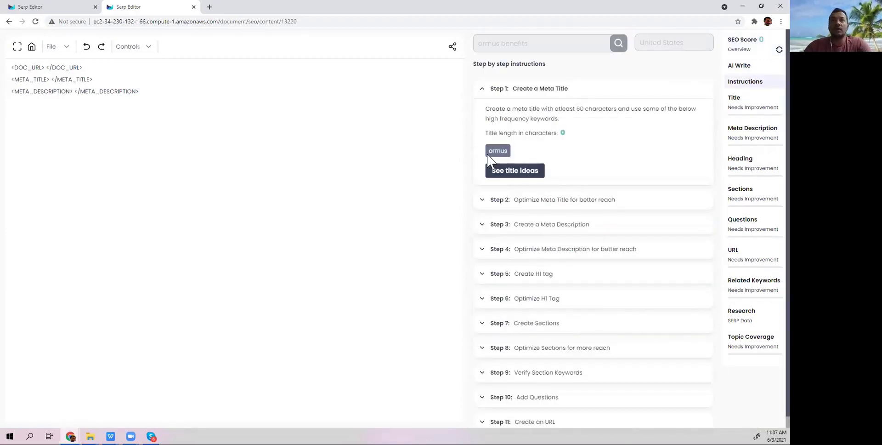
pyautogui.moveTo(489, 151); pyautogui.dragTo(510, 150)
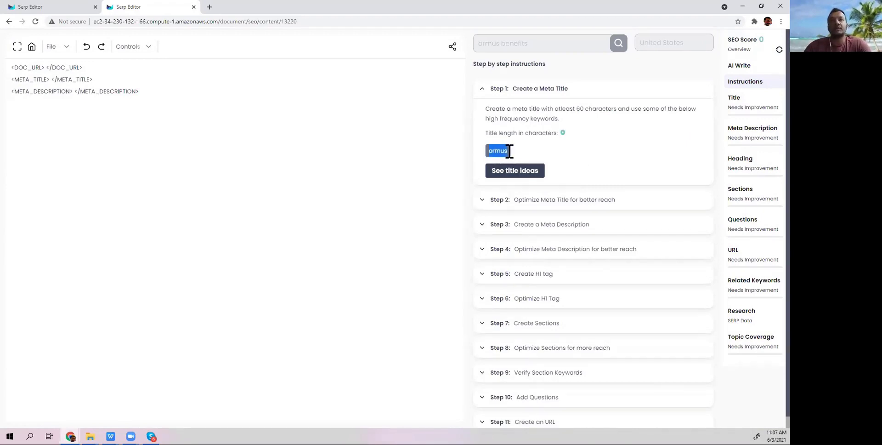
pyautogui.click(512, 173)
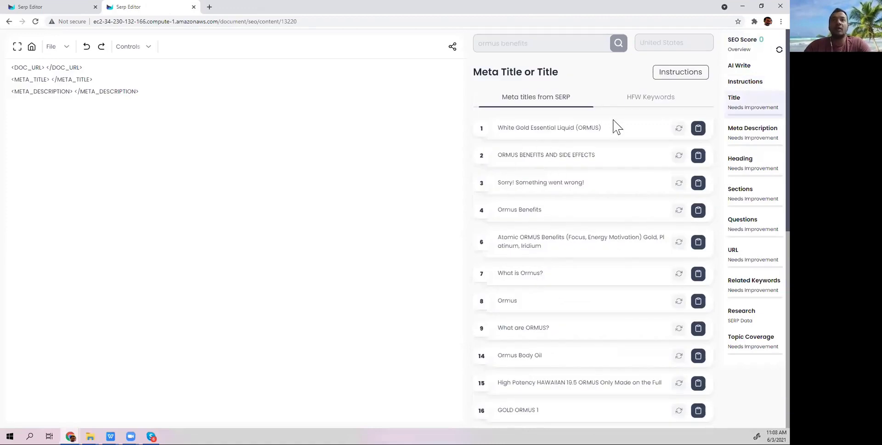
# Examine the high-frequency title keywords and the meta titles from the SERP for title wording
pyautogui.click(642, 99)
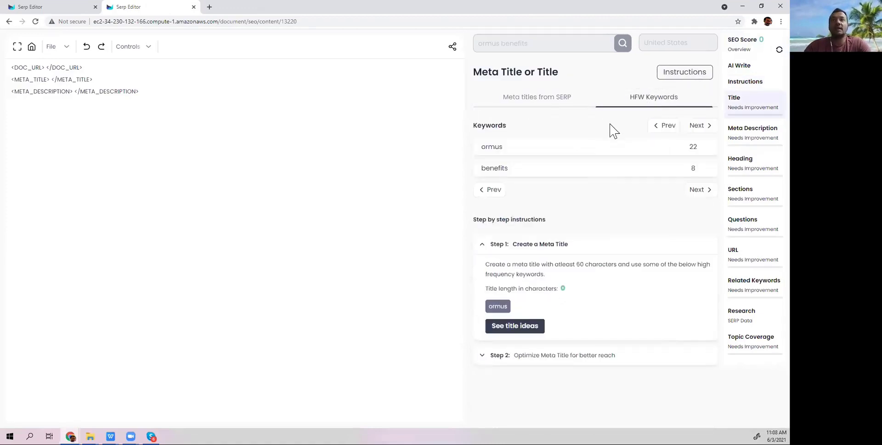
pyautogui.moveTo(705, 174); pyautogui.dragTo(482, 149)
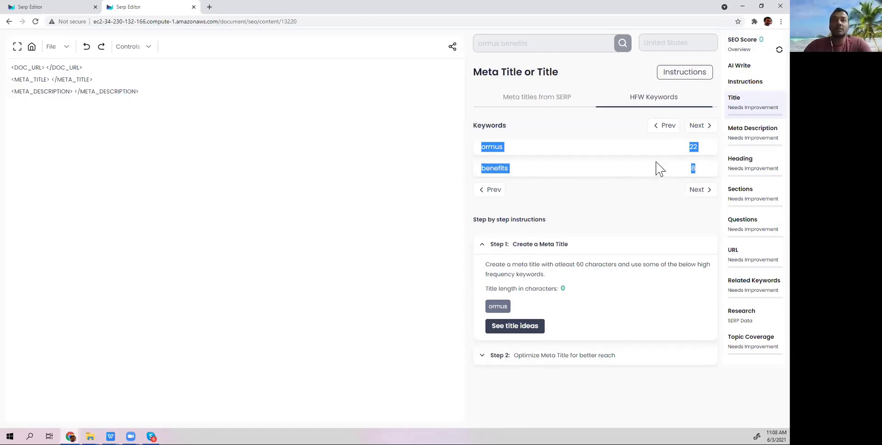
pyautogui.click(547, 97)
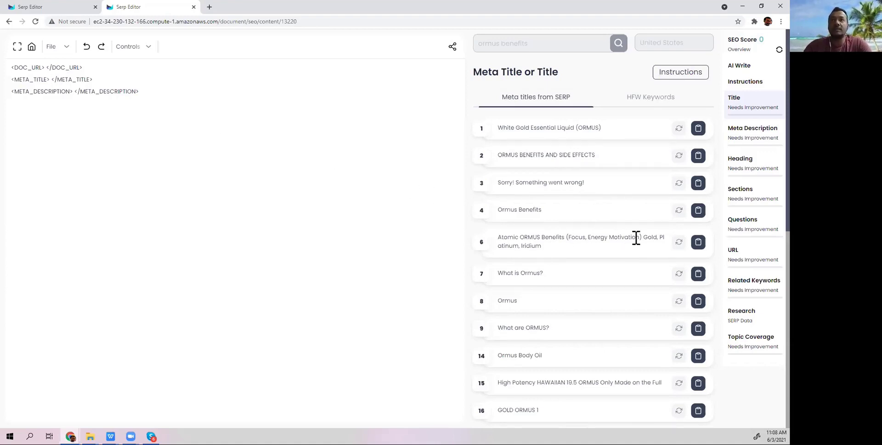
pyautogui.moveTo(642, 237); pyautogui.dragTo(616, 238)
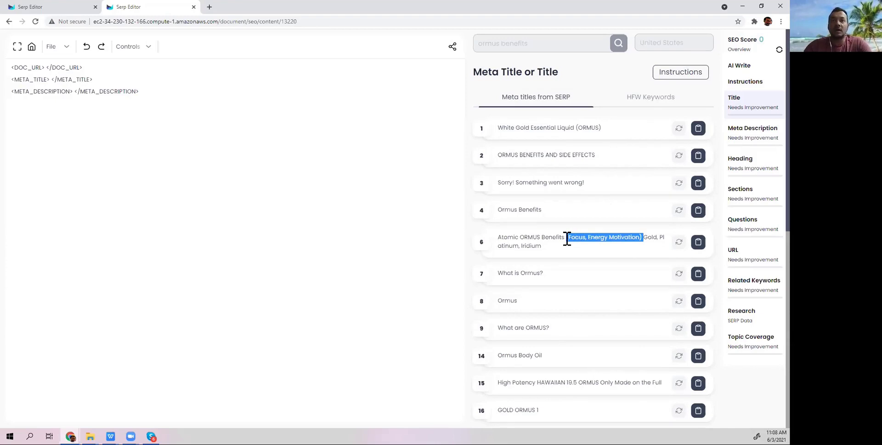
# Write "A complete guide to Ormus benefits - Focus, energy and motivation" between the META_TITLE tags
pyautogui.click(52, 80)
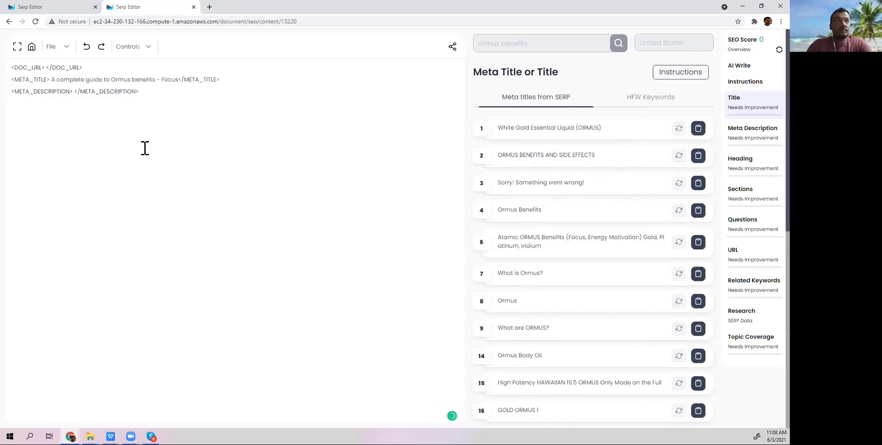
pyautogui.write(', energy and m')
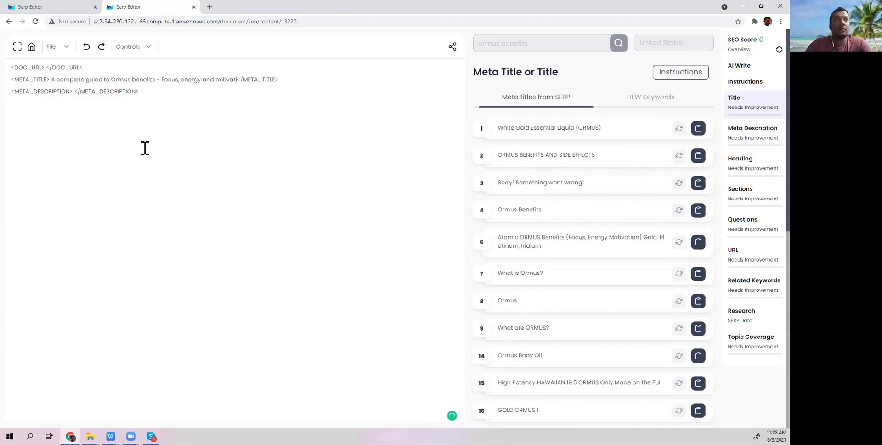
pyautogui.press('BackSpace')
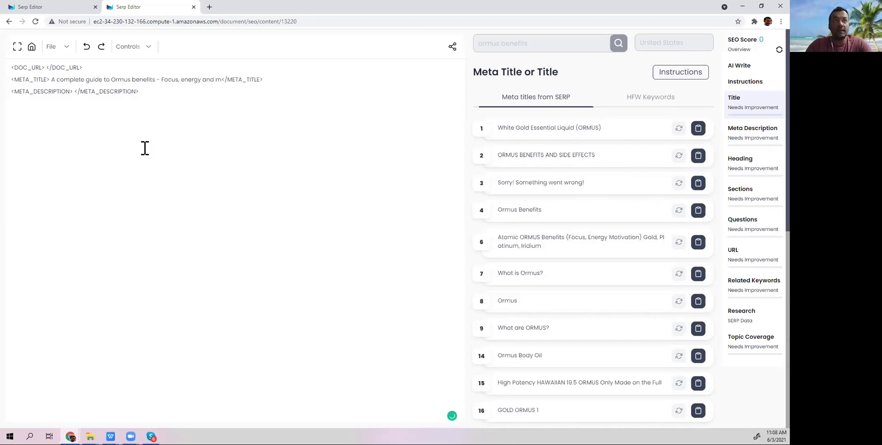
pyautogui.write('otivation')
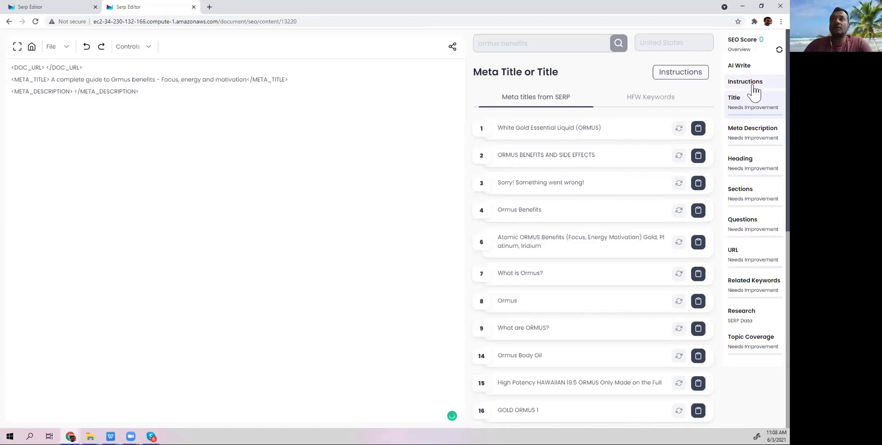
# Expand Step 2, Optimize Meta Title for better reach, in the instructions and refresh the SEO score
pyautogui.click(753, 87)
pyautogui.click(597, 197)
pyautogui.scroll(-1, 597, 195)
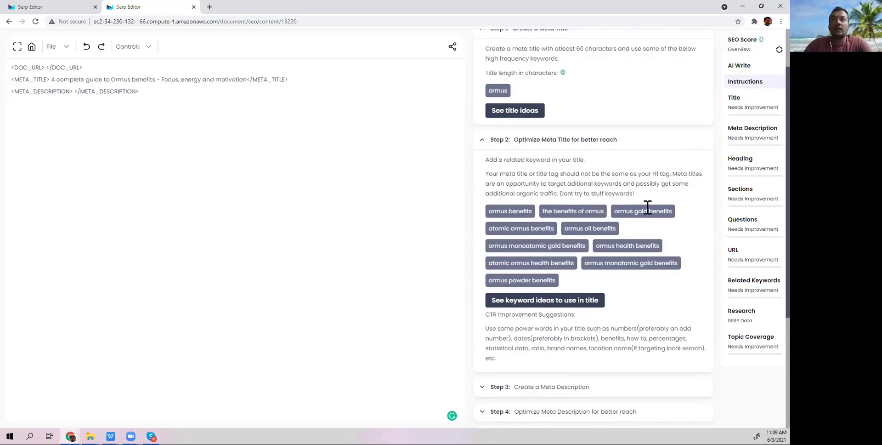
pyautogui.click(770, 52)
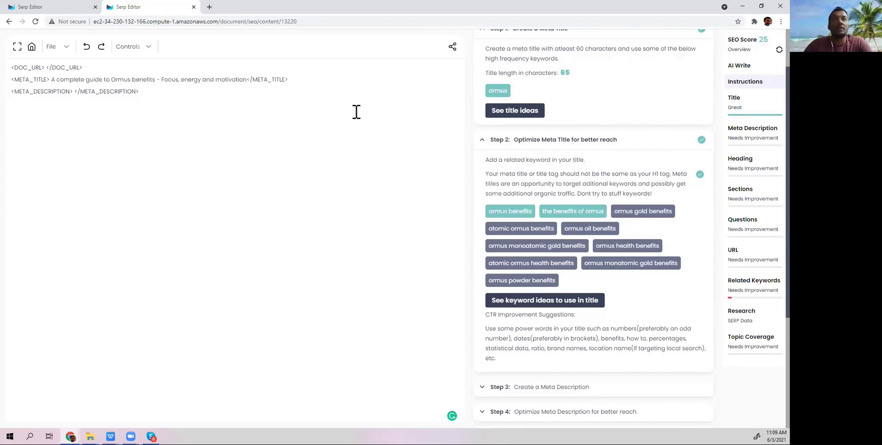
pyautogui.scroll(1, 603, 132)
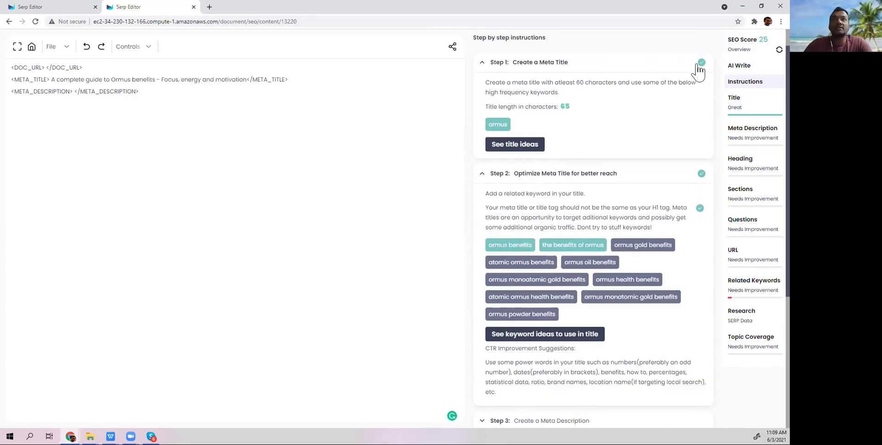
pyautogui.scroll(-1, 621, 205)
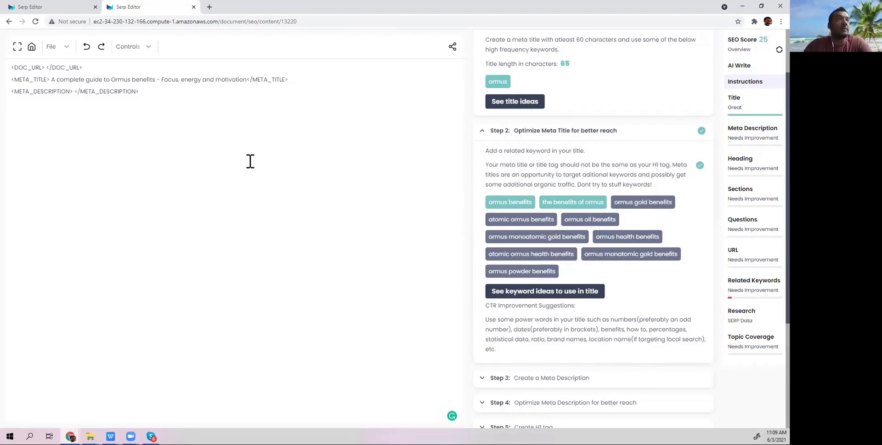
# Insert the related keywords "oil health" between "Ormus" and "benefits" in the meta title
pyautogui.click(132, 78)
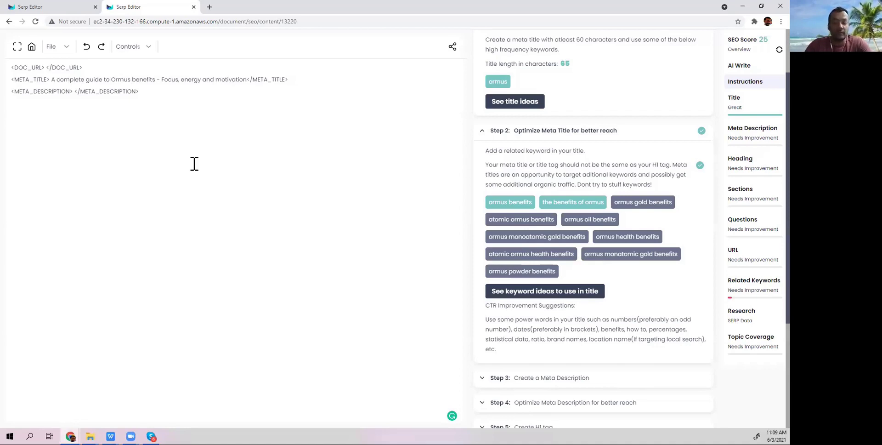
pyautogui.write('health')
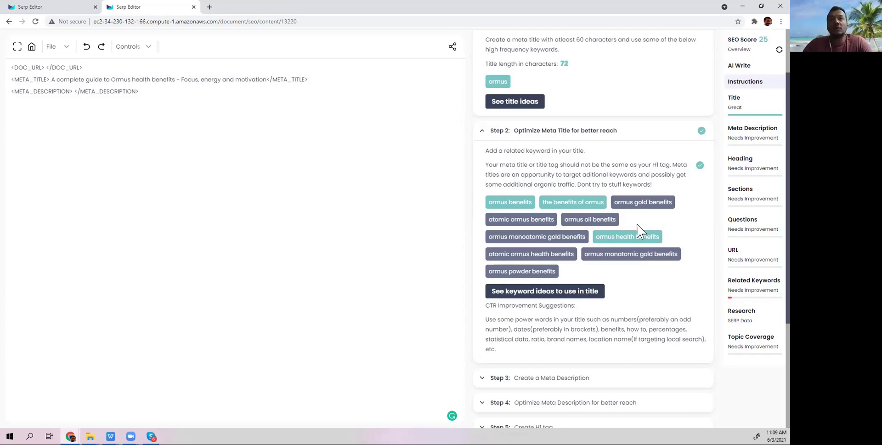
pyautogui.moveTo(576, 218)
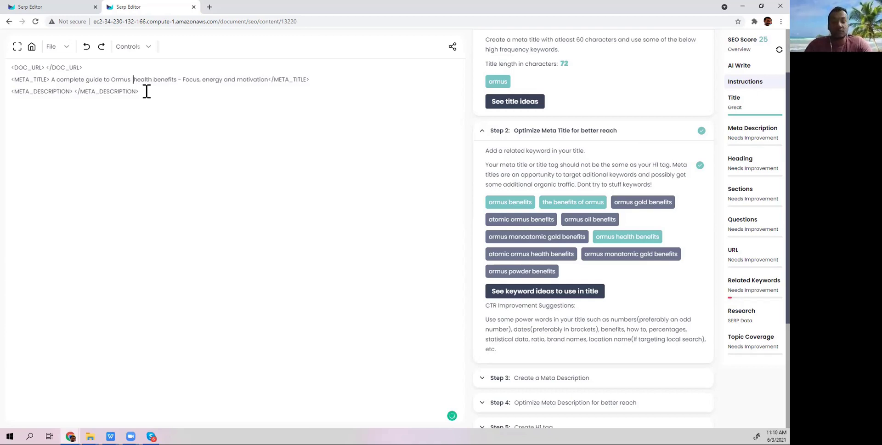
pyautogui.write('oil')
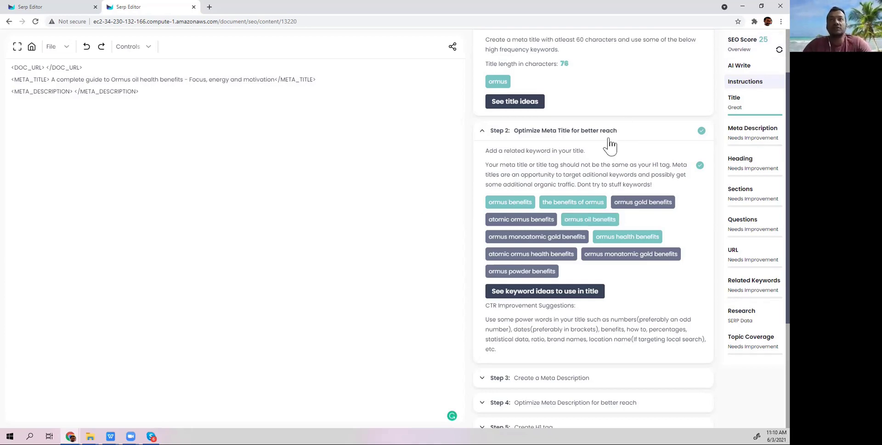
pyautogui.scroll(1, 593, 110)
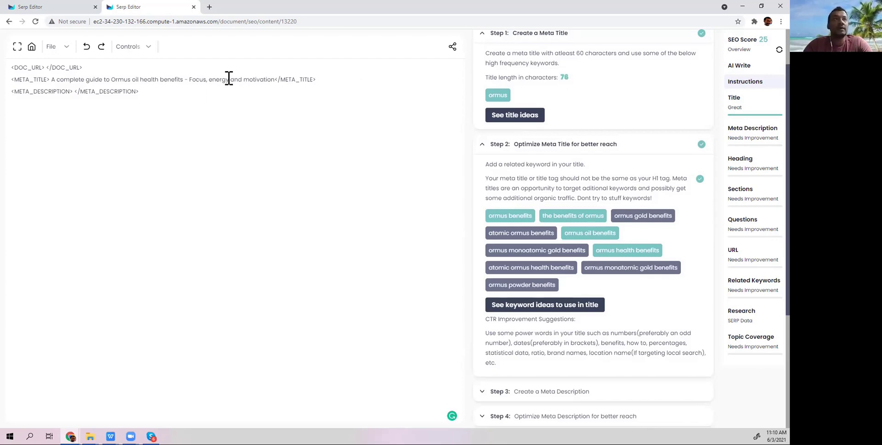
# Collapse Steps 1 and 2 in the instructions and expand Step 3, Create a Meta Description
pyautogui.moveTo(230, 79); pyautogui.dragTo(51, 79)
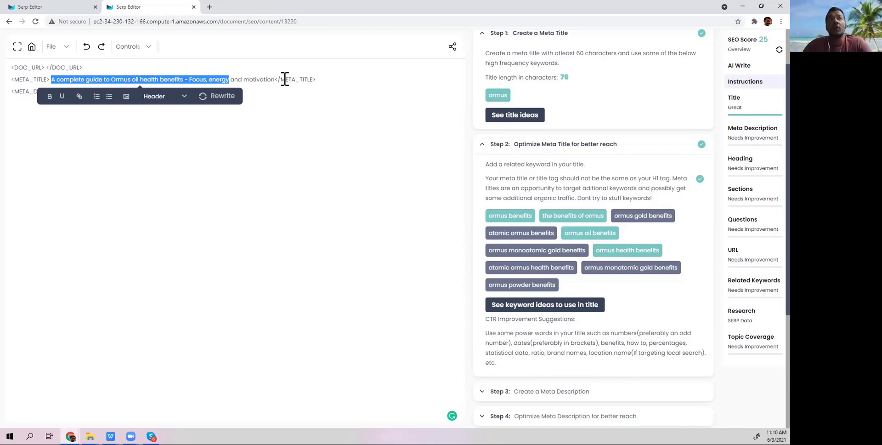
pyautogui.click(325, 123)
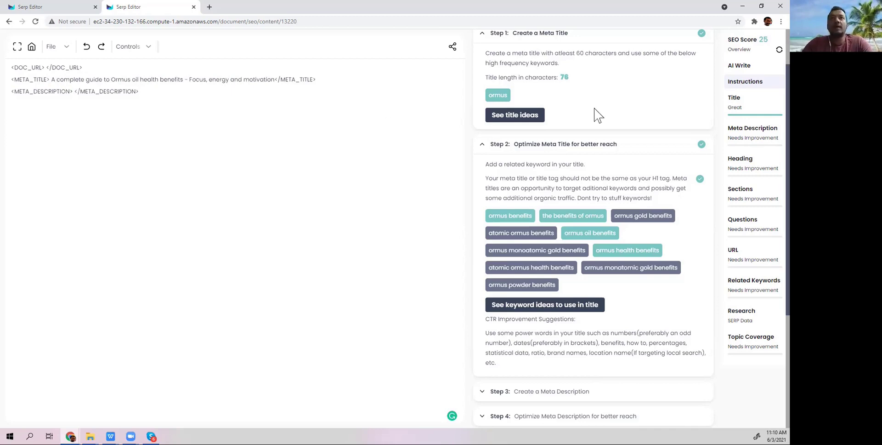
pyautogui.scroll(2, 595, 111)
pyautogui.click(588, 91)
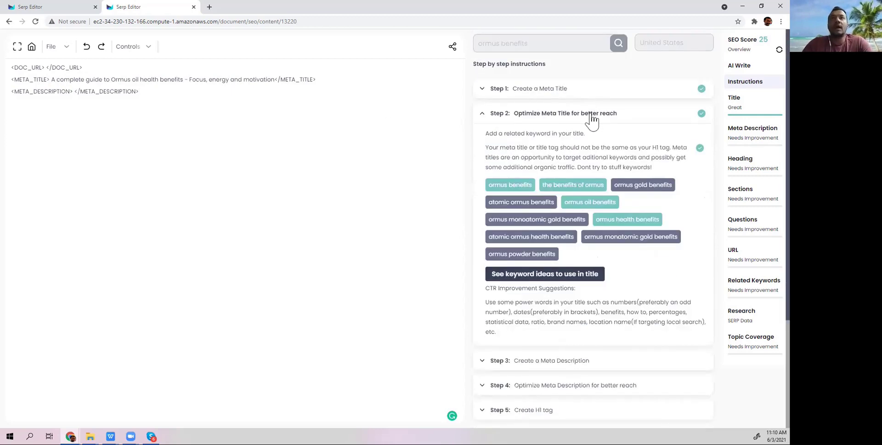
pyautogui.click(591, 117)
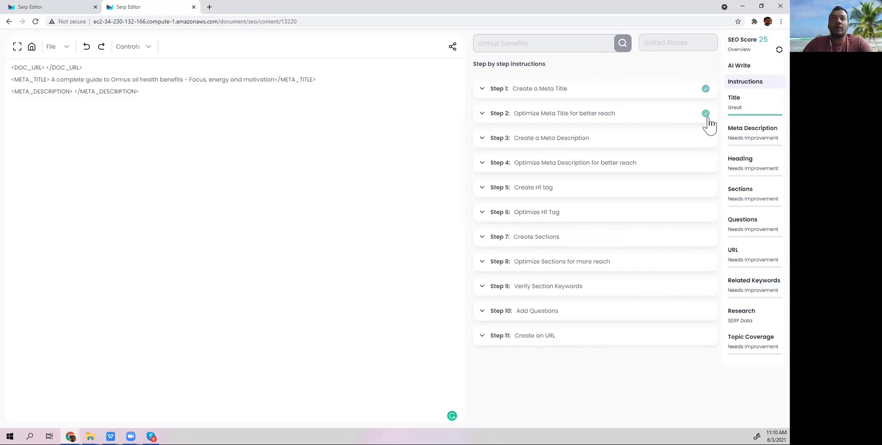
pyautogui.click(585, 143)
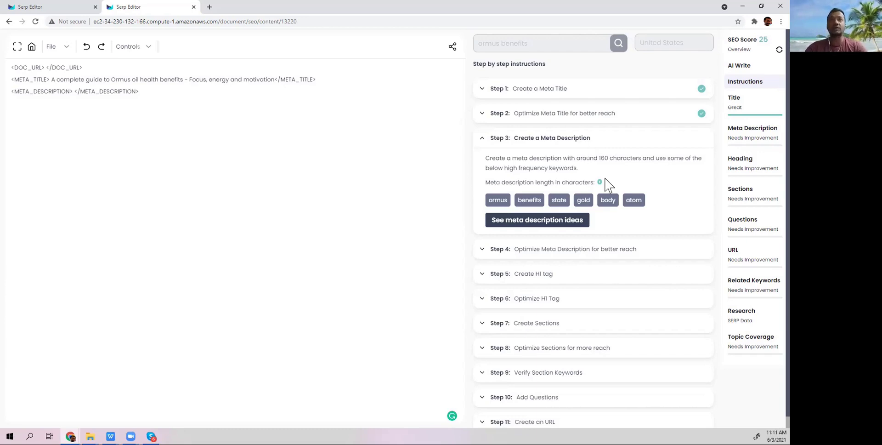
# Open the meta description ideas from Step 3 and examine the competitors' SERP meta descriptions
pyautogui.click(507, 221)
pyautogui.scroll(-15, 587, 232)
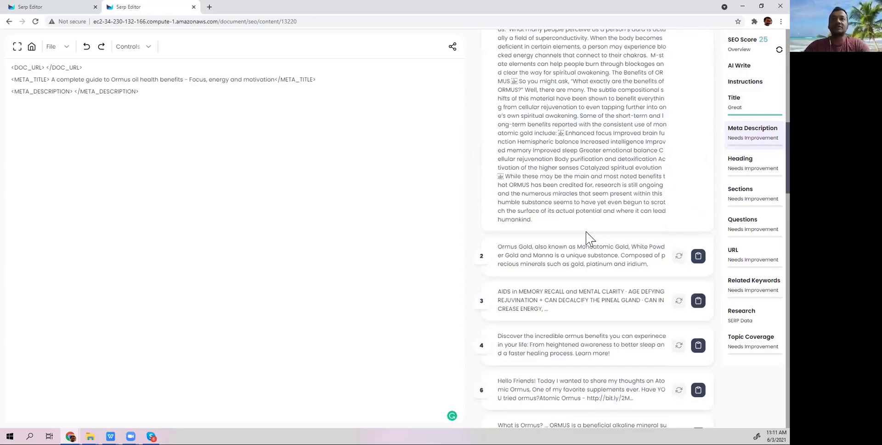
pyautogui.scroll(-3, 588, 234)
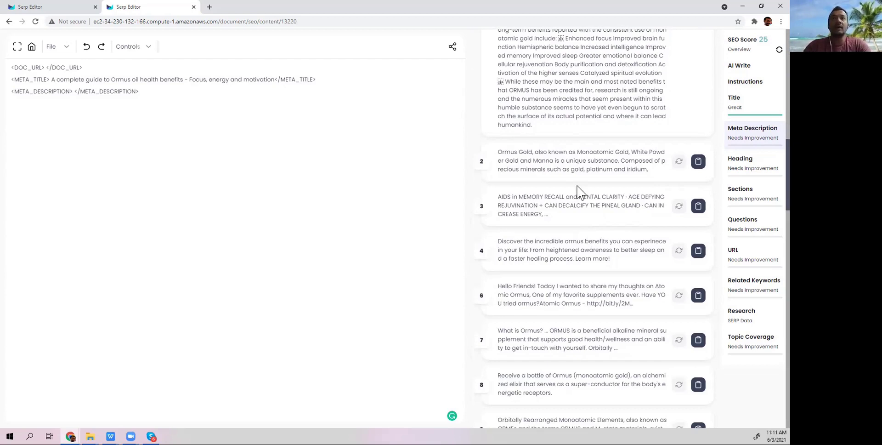
pyautogui.scroll(-1, 556, 166)
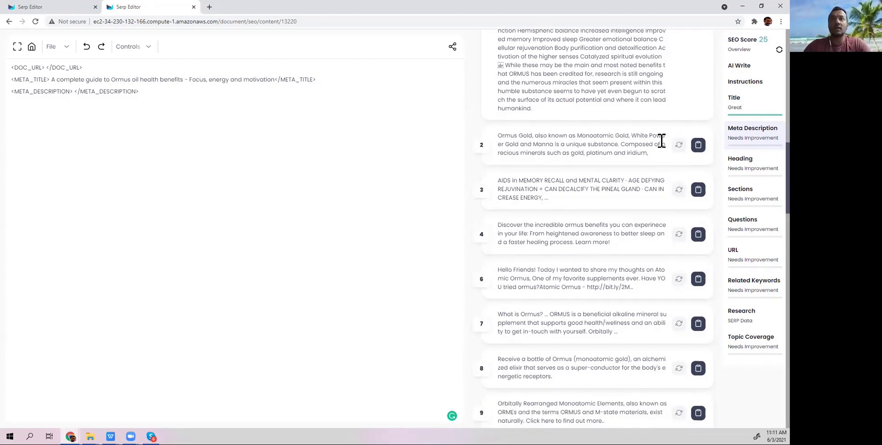
pyautogui.scroll(-3, 601, 189)
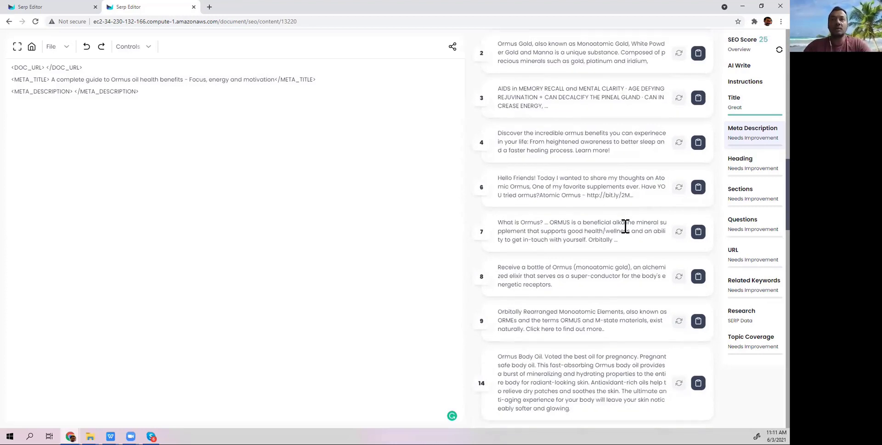
pyautogui.moveTo(622, 245); pyautogui.dragTo(486, 224)
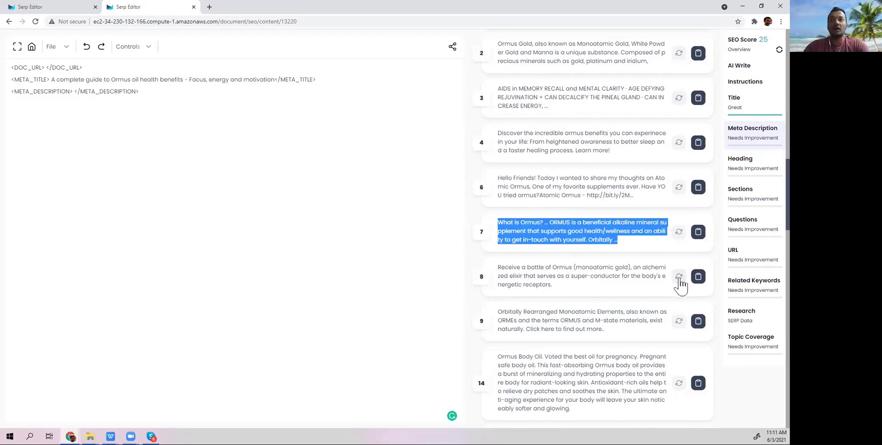
pyautogui.scroll(-2, 592, 325)
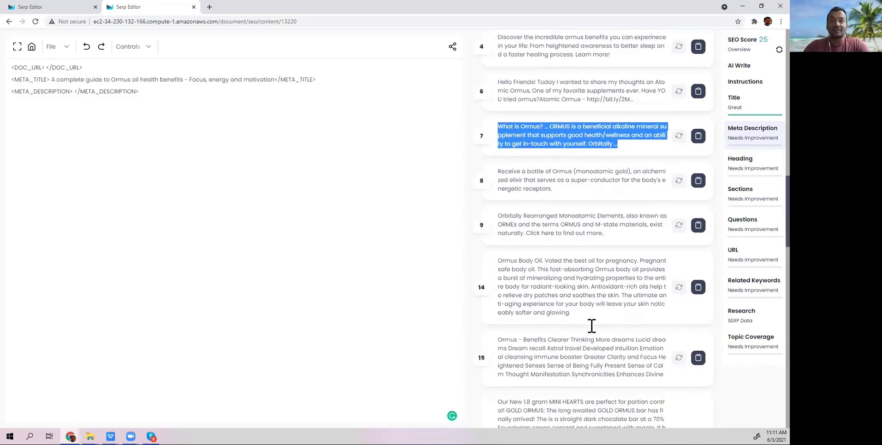
pyautogui.scroll(-1, 591, 325)
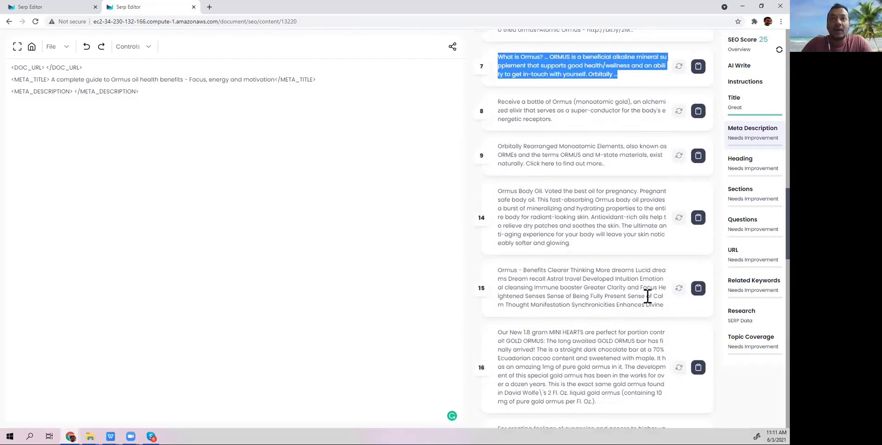
pyautogui.scroll(5, 605, 272)
pyautogui.scroll(15, 605, 273)
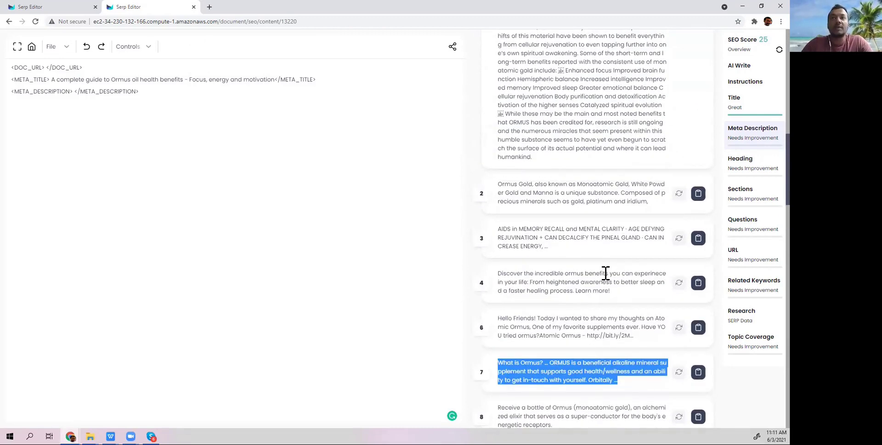
# Examine the high-frequency meta description keywords, highlighting the top ones from ormus to atom
pyautogui.click(641, 99)
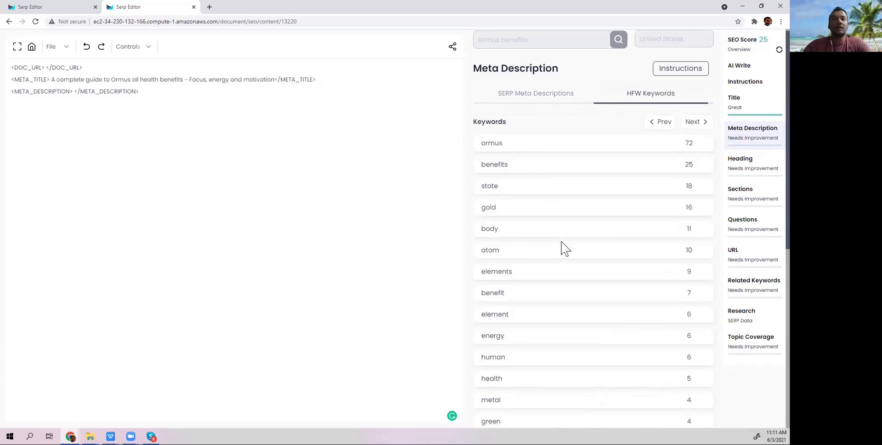
pyautogui.scroll(-1, 566, 248)
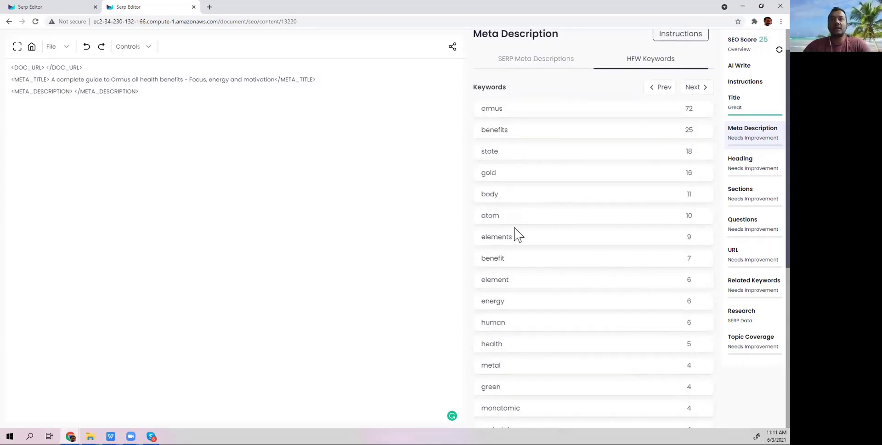
pyautogui.moveTo(694, 216); pyautogui.dragTo(684, 216)
pyautogui.moveTo(496, 216); pyautogui.dragTo(476, 102)
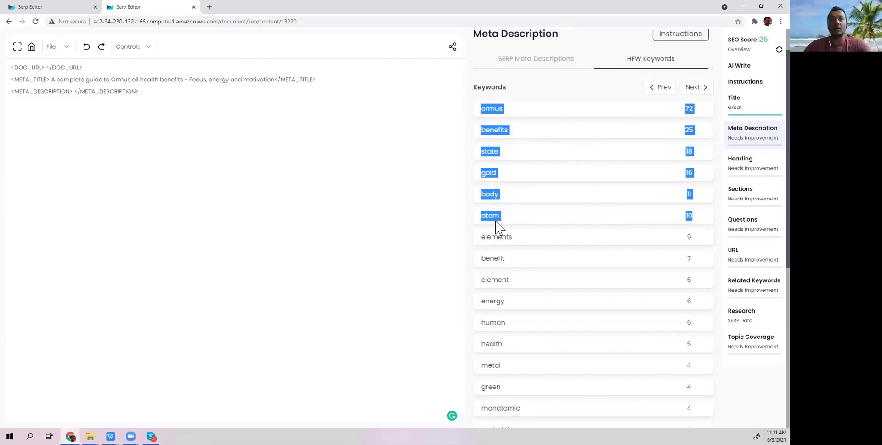
# Review more of the SERP meta descriptions, including the lower-ranked results, and recheck the high-frequency keywords
pyautogui.click(536, 61)
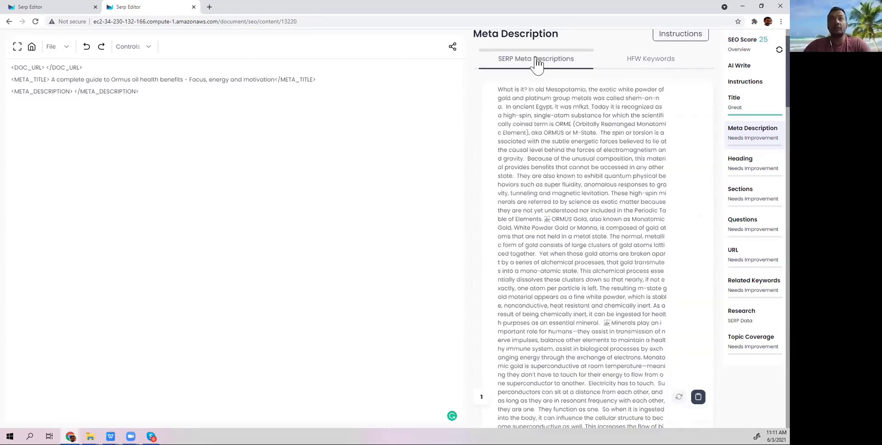
pyautogui.scroll(-5, 601, 193)
pyautogui.scroll(-10, 601, 192)
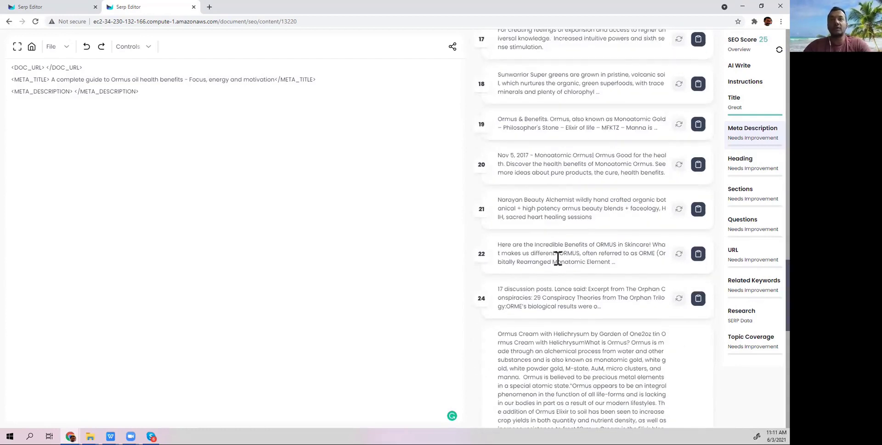
pyautogui.scroll(1, 563, 295)
pyautogui.scroll(3, 564, 295)
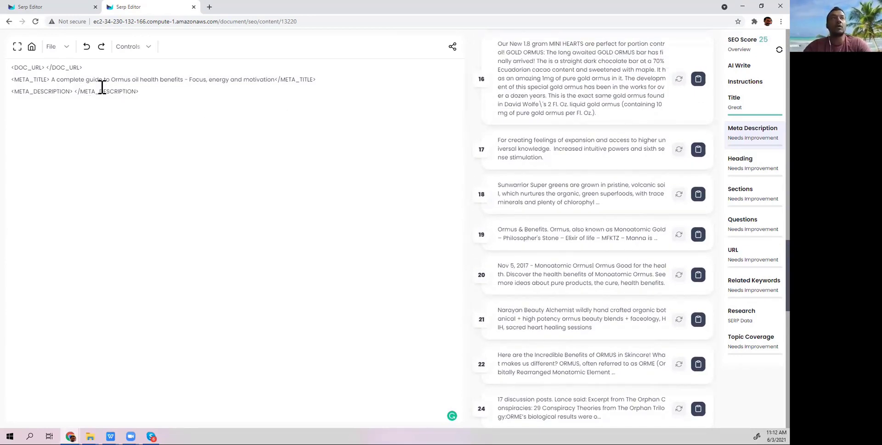
pyautogui.click(74, 91)
pyautogui.scroll(15, 516, 142)
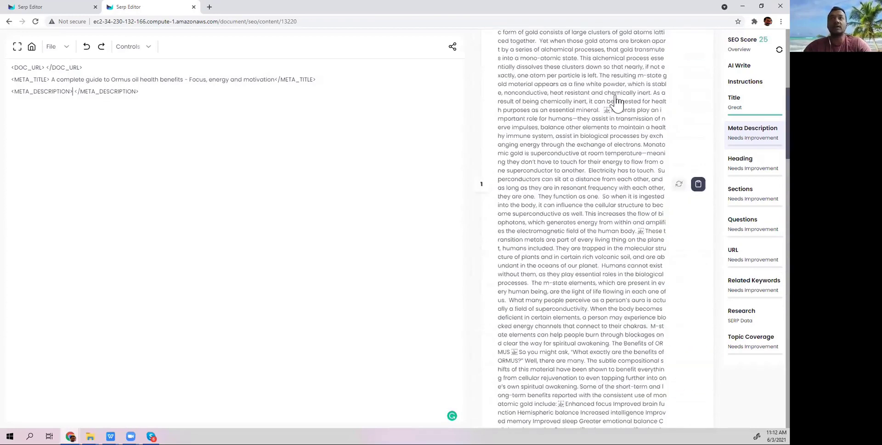
pyautogui.scroll(5, 615, 101)
pyautogui.click(647, 99)
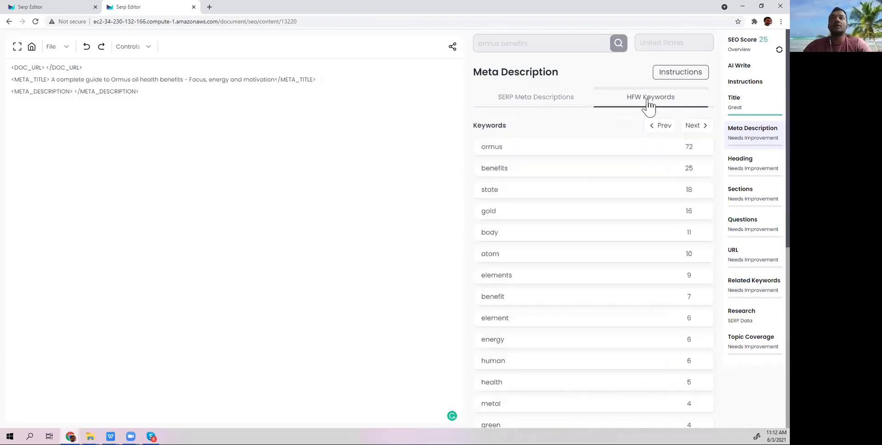
# Return to the step-by-step instructions and expand Step 4, Optimize Meta Description for better reach
pyautogui.click(753, 83)
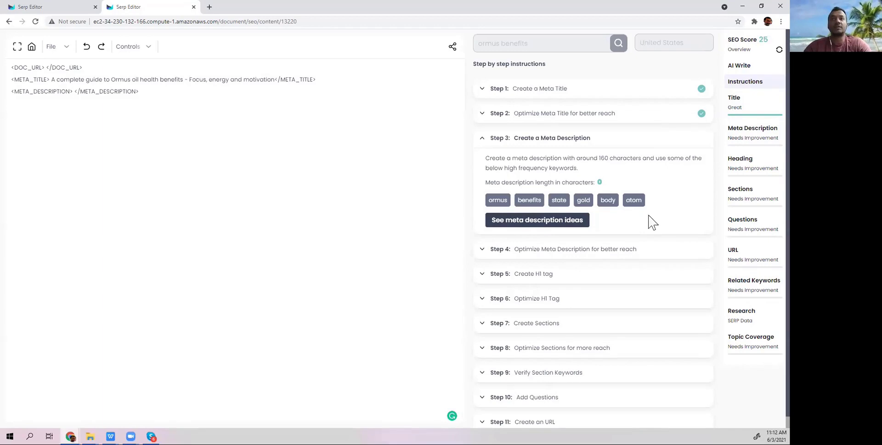
pyautogui.click(615, 253)
pyautogui.scroll(-1, 606, 305)
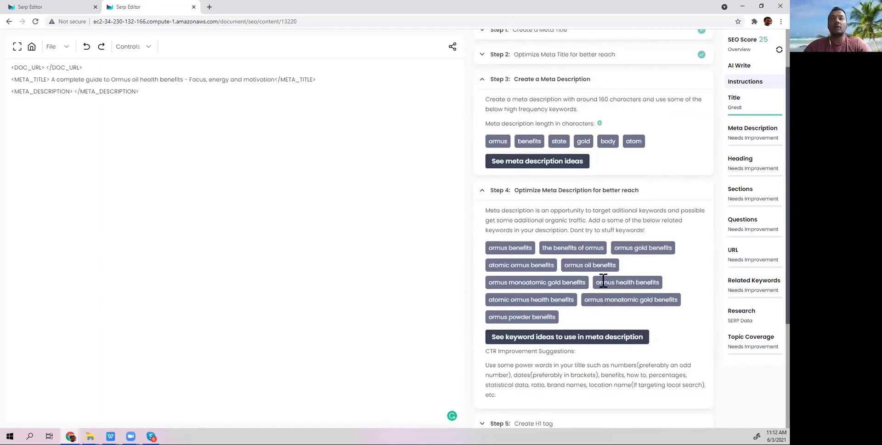
pyautogui.scroll(1, 620, 218)
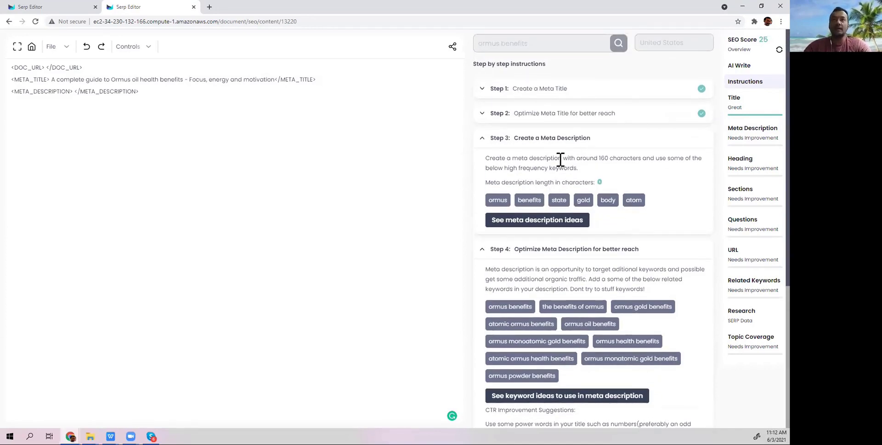
# Delete the empty META_DESCRIPTION tags and generate a new meta description in their place with AI Write
pyautogui.click(745, 67)
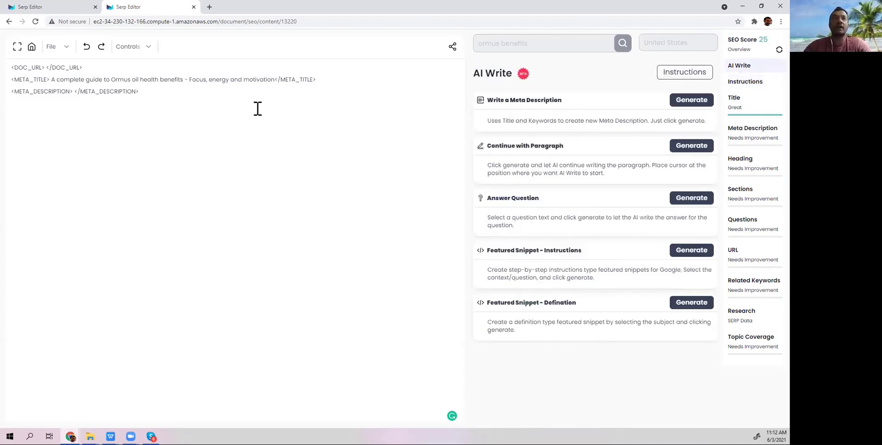
pyautogui.moveTo(144, 91); pyautogui.dragTo(13, 91)
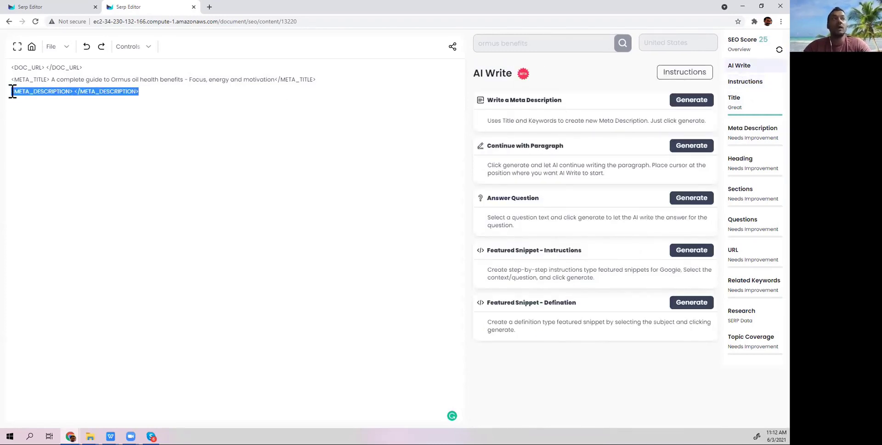
pyautogui.press('BackSpace')
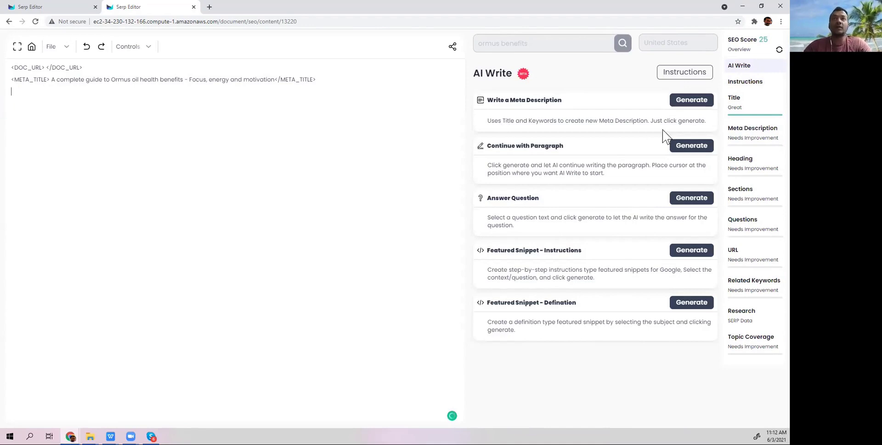
pyautogui.click(691, 101)
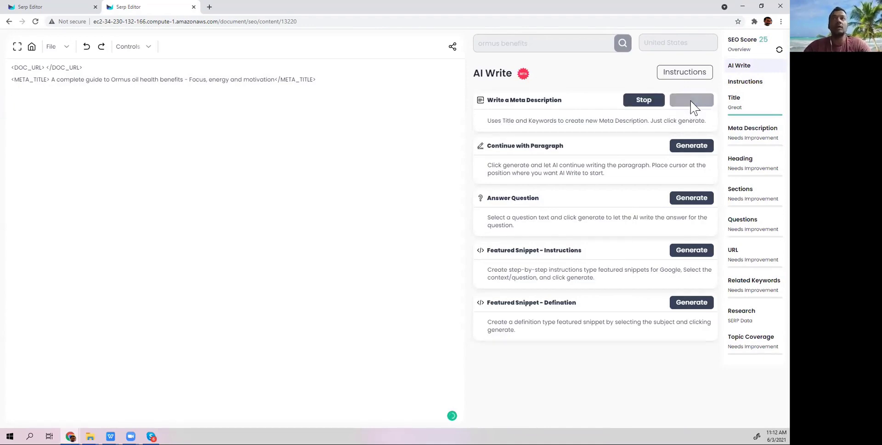
pyautogui.moveTo(236, 78); pyautogui.dragTo(18, 99)
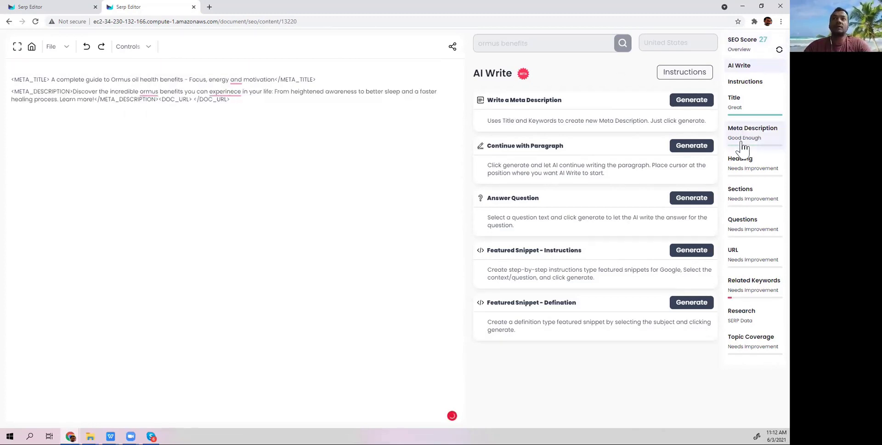
# Check the generated meta description against the length and keyword requirements of Steps 3 and 4 in the instructions
pyautogui.click(744, 82)
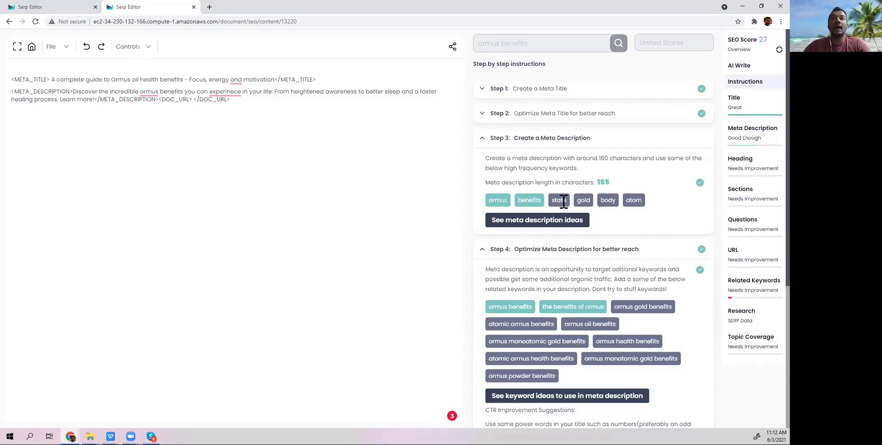
pyautogui.moveTo(647, 209)
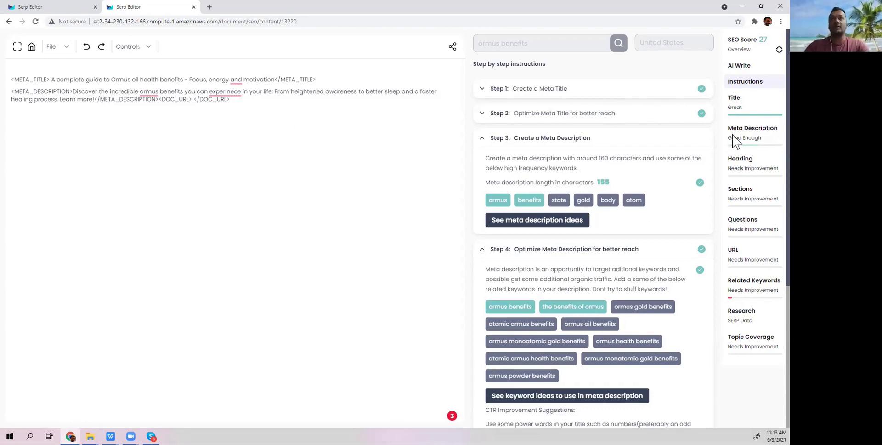
pyautogui.click(755, 68)
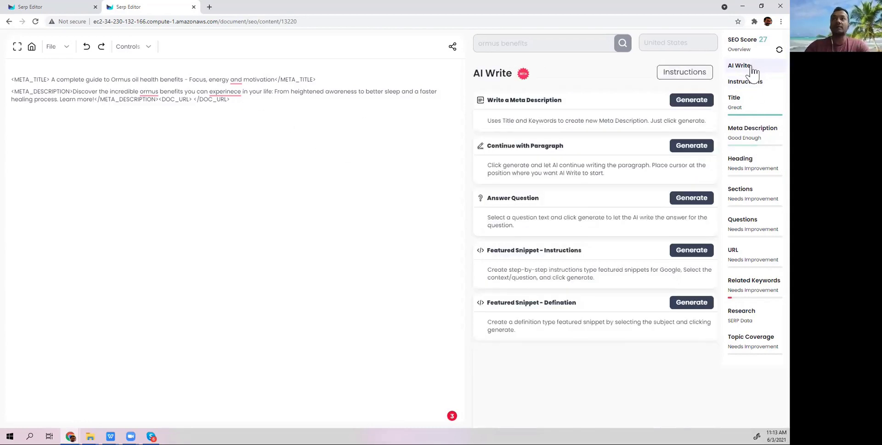
pyautogui.click(745, 84)
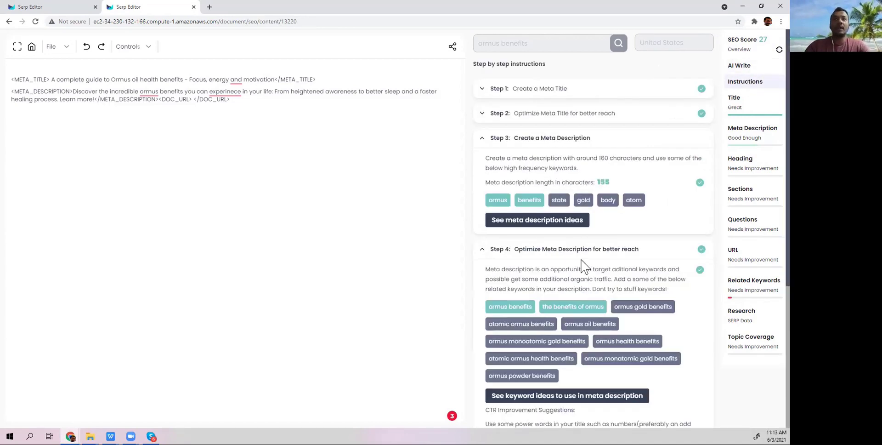
pyautogui.scroll(-3, 585, 264)
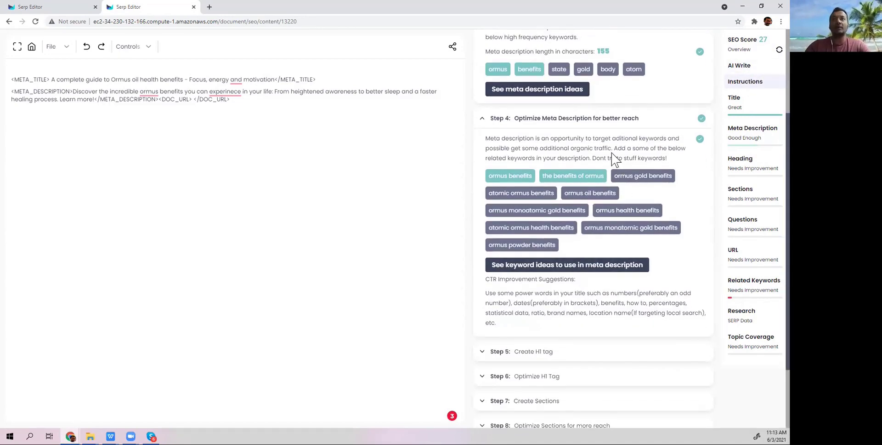
pyautogui.scroll(1, 615, 158)
pyautogui.doubleClick(602, 84)
pyautogui.doubleClick(602, 60)
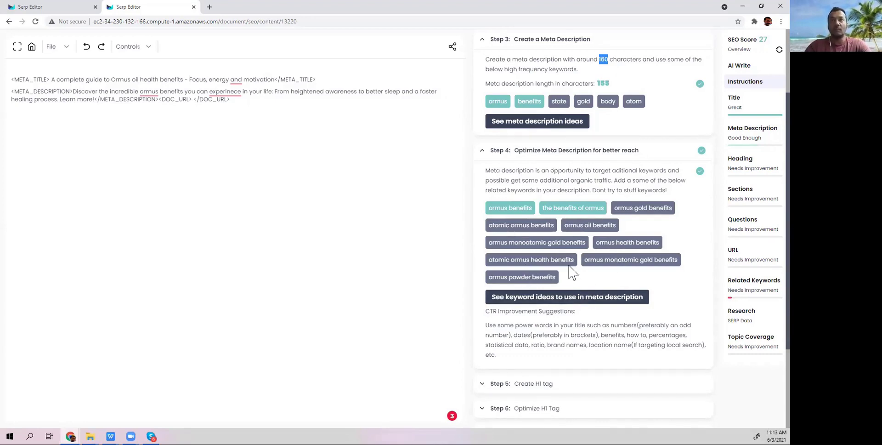
# Expand Step 5, Create H1 tag, in the instructions and open its heading ideas
pyautogui.scroll(-1, 588, 250)
pyautogui.scroll(-1, 591, 251)
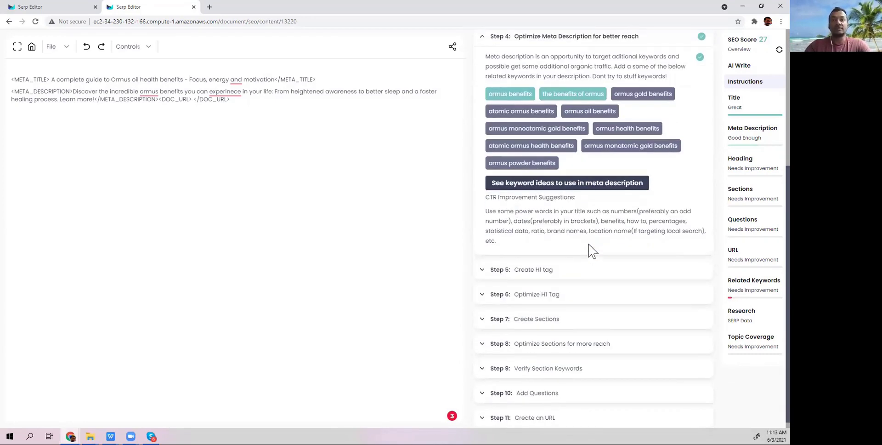
pyautogui.click(532, 266)
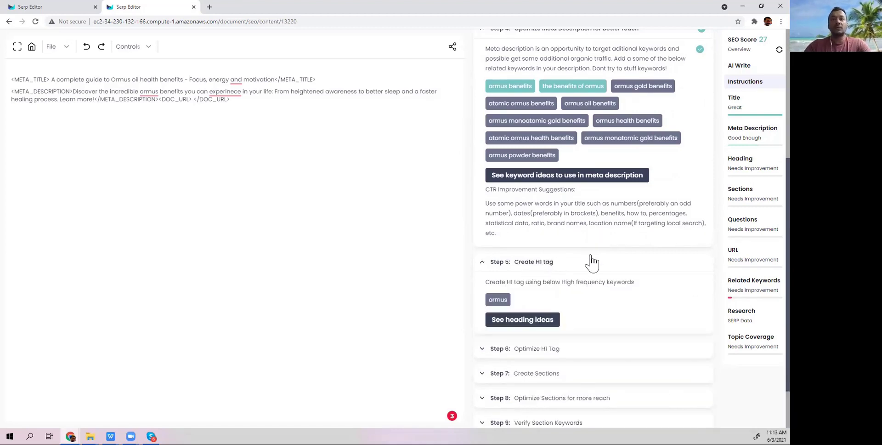
pyautogui.scroll(-1, 593, 260)
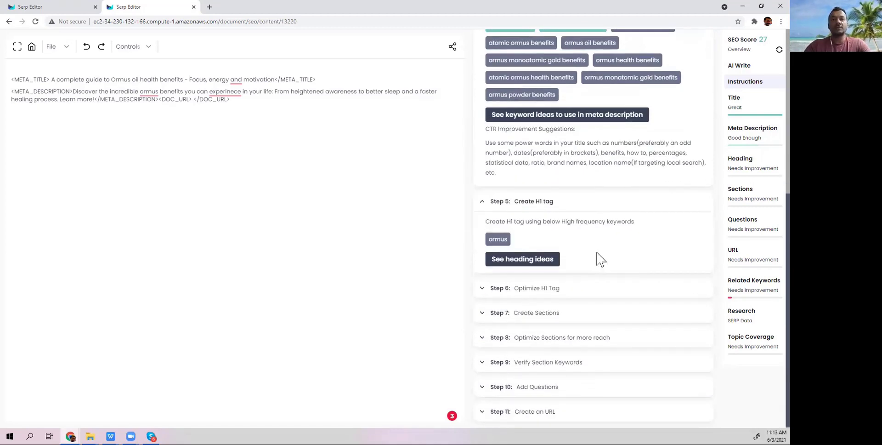
pyautogui.click(498, 268)
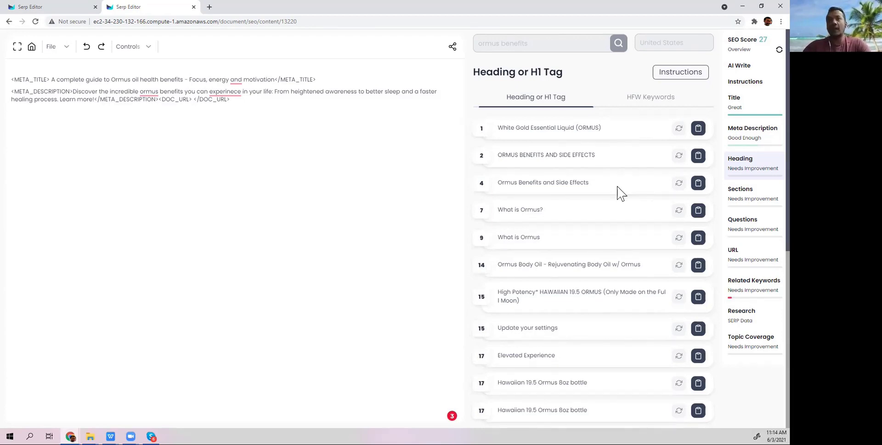
# Insert the suggested H1 "Ormus Benefits and Side Effects" below the meta tags and remove the blank line above it
pyautogui.click(698, 183)
pyautogui.click(80, 125)
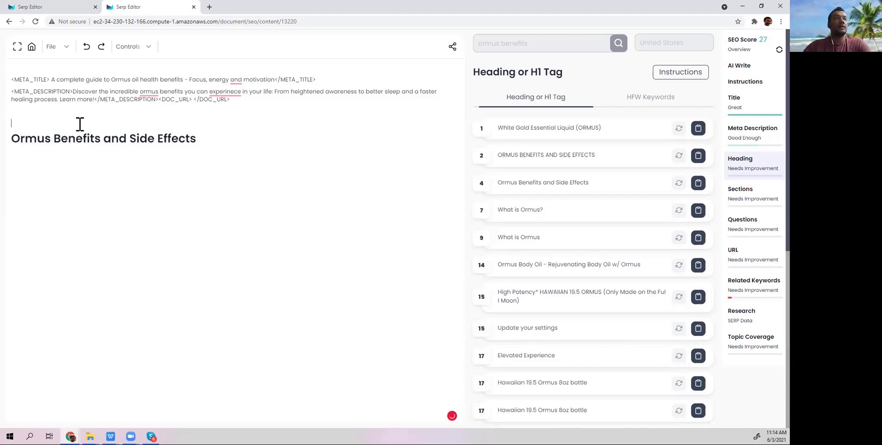
pyautogui.press('BackSpace')
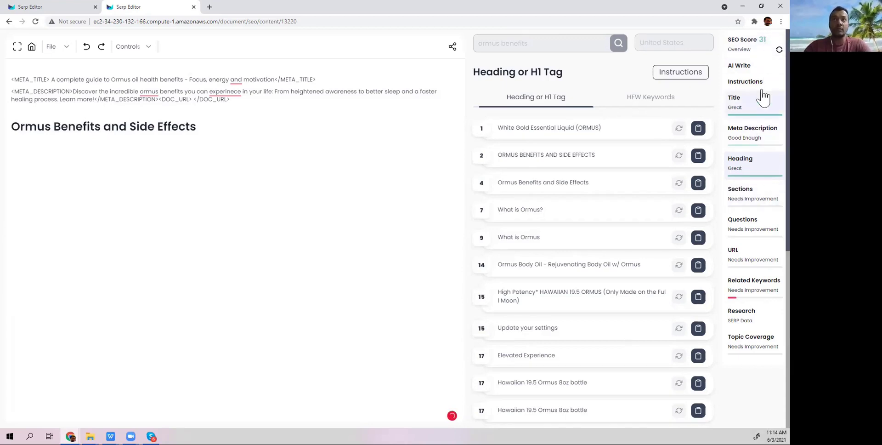
# Return to the step-by-step instructions, collapse the finished steps, and open the section ideas from Step 7, Create Sections
pyautogui.click(749, 85)
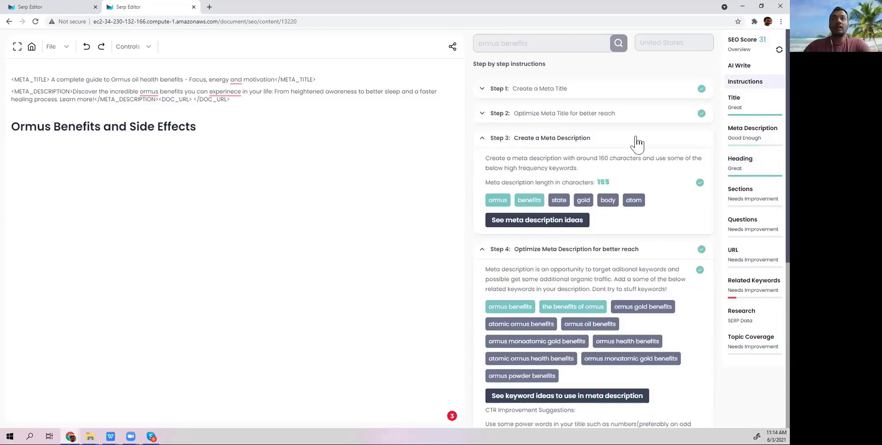
pyautogui.click(635, 140)
pyautogui.click(575, 168)
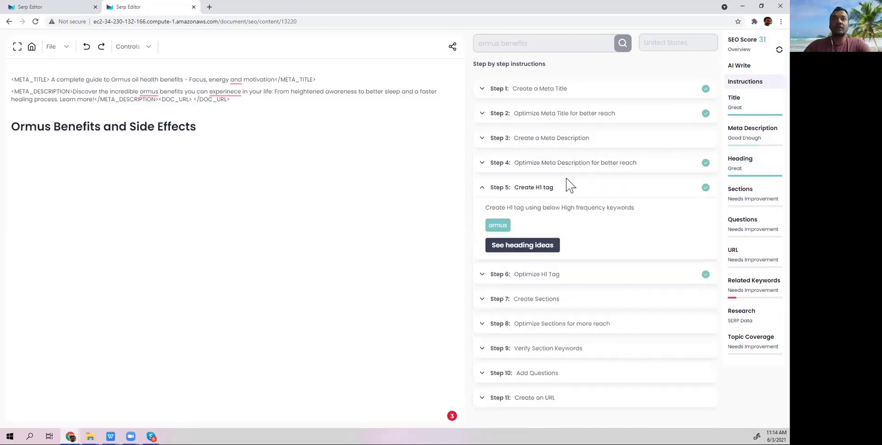
pyautogui.click(543, 189)
pyautogui.click(584, 240)
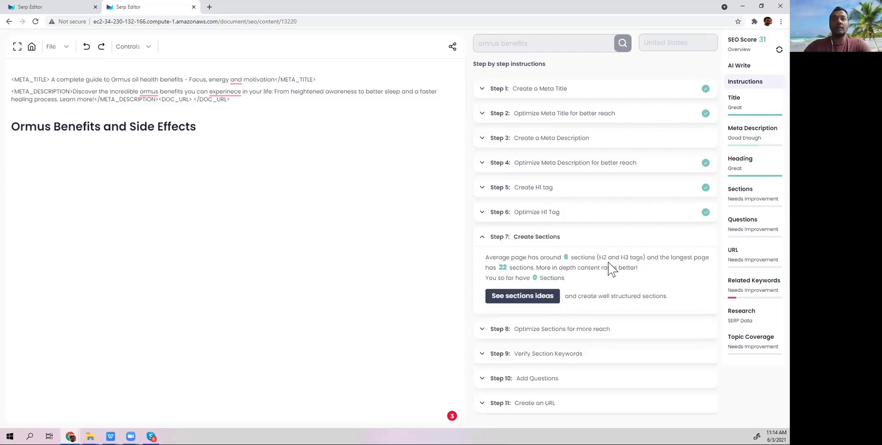
pyautogui.doubleClick(566, 257)
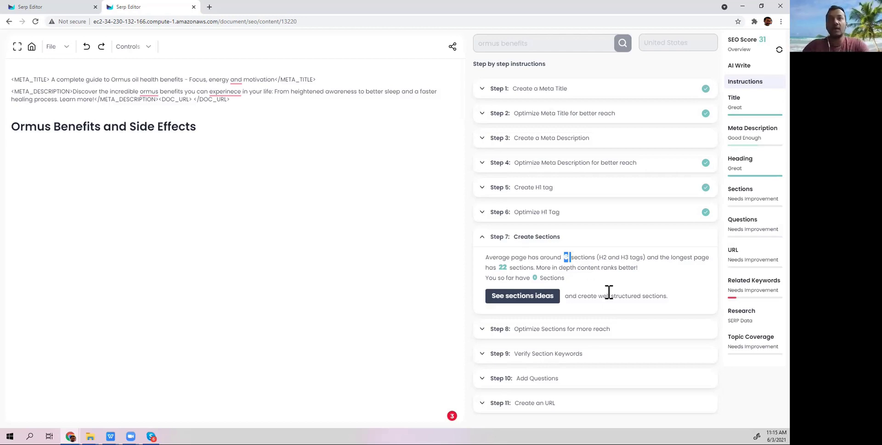
pyautogui.click(507, 296)
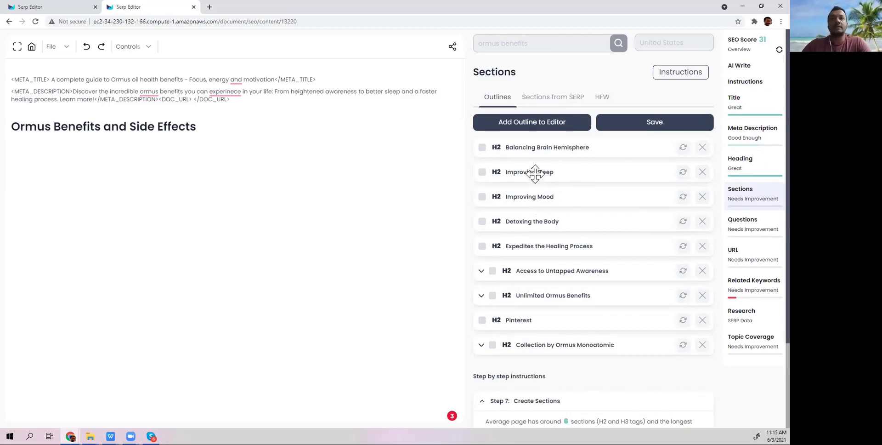
# Expand the "Access to Untapped Awareness" outline section to check its subheadings and remove the whole section
pyautogui.click(481, 271)
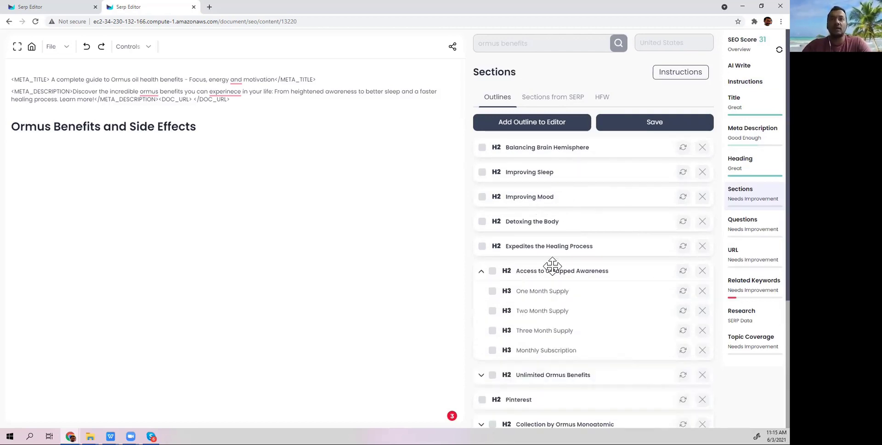
pyautogui.scroll(-1, 555, 263)
pyautogui.click(703, 229)
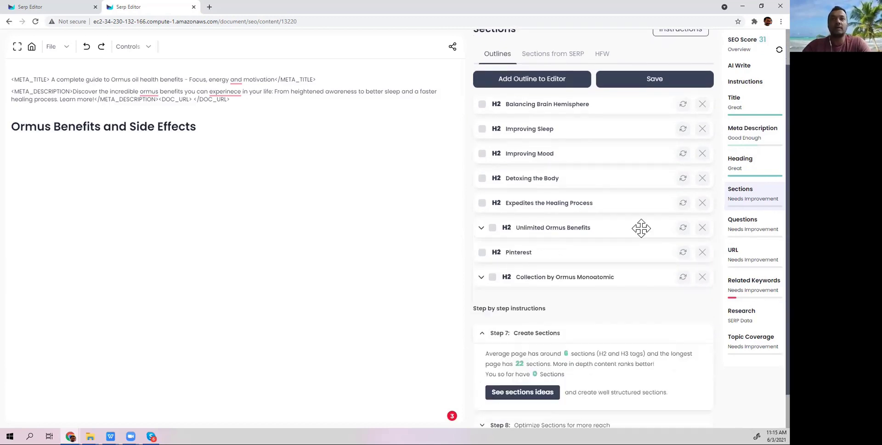
# Remove the "Leave a Reply Cancel reply", "Register" and "One thought on" subheadings from the "Unlimited Ormus Benefits" section
pyautogui.click(480, 227)
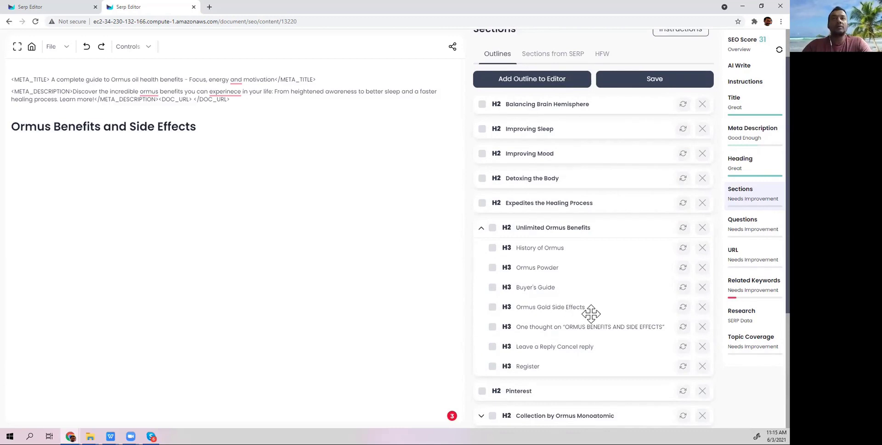
pyautogui.click(701, 346)
pyautogui.click(701, 346)
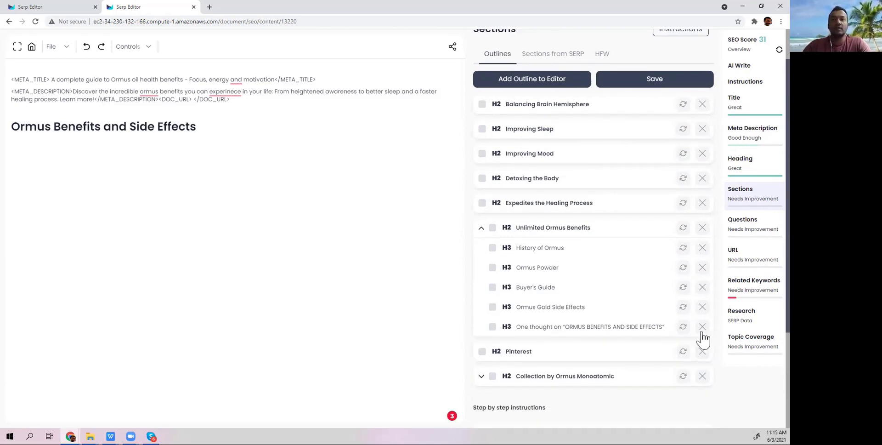
pyautogui.click(702, 333)
# Select the outline sections from "Balancing Brain Hemisphere" through "Unlimited Ormus Benefits" with its subheadings and add them to the editor
pyautogui.scroll(-5, 596, 331)
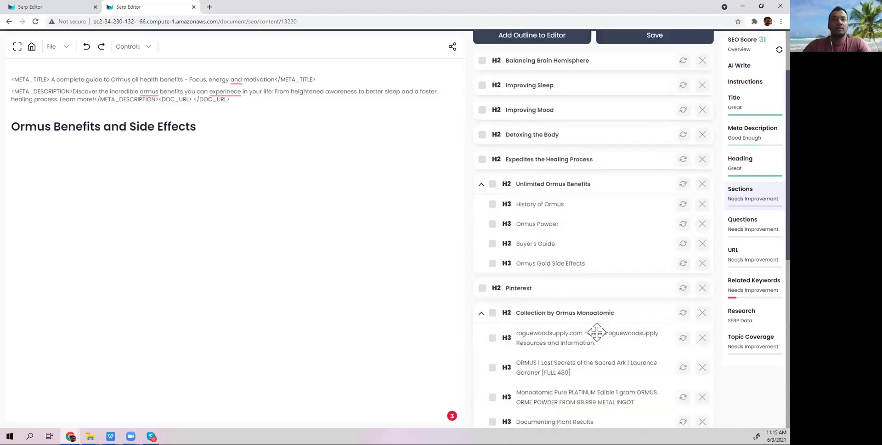
pyautogui.scroll(5, 596, 331)
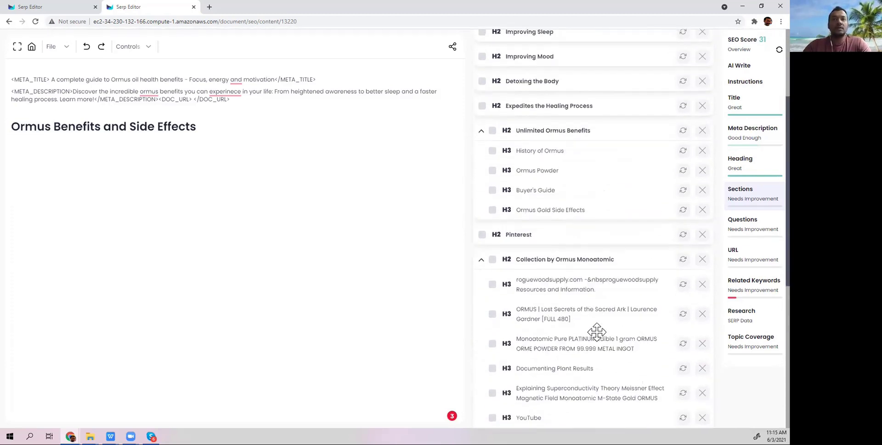
pyautogui.scroll(1, 596, 332)
pyautogui.click(482, 172)
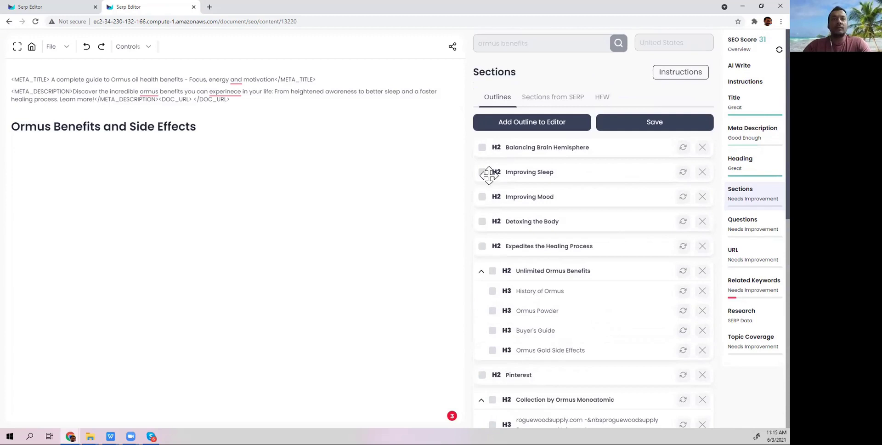
pyautogui.click(482, 147)
pyautogui.click(532, 122)
pyautogui.click(553, 97)
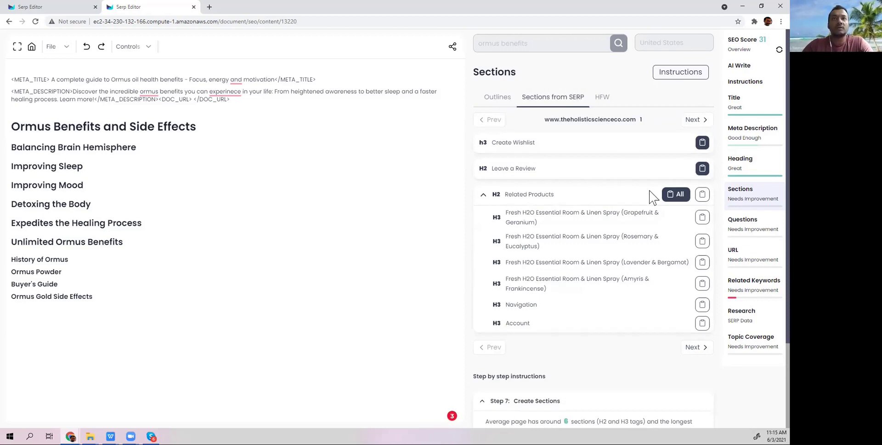
pyautogui.click(700, 122)
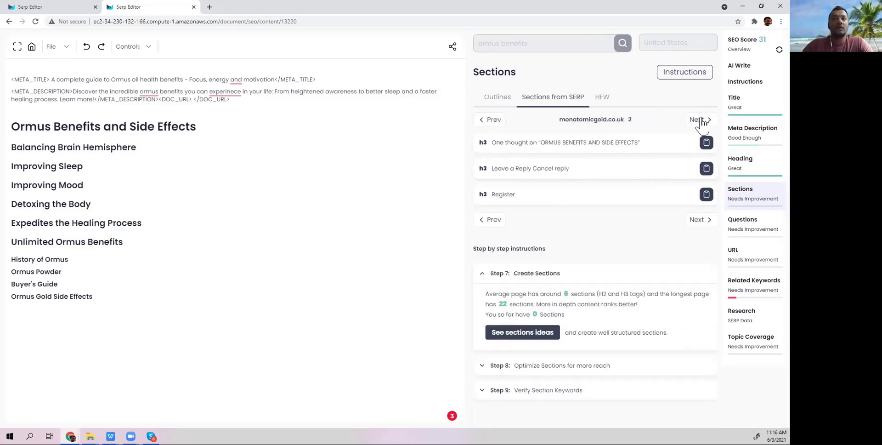
pyautogui.click(701, 122)
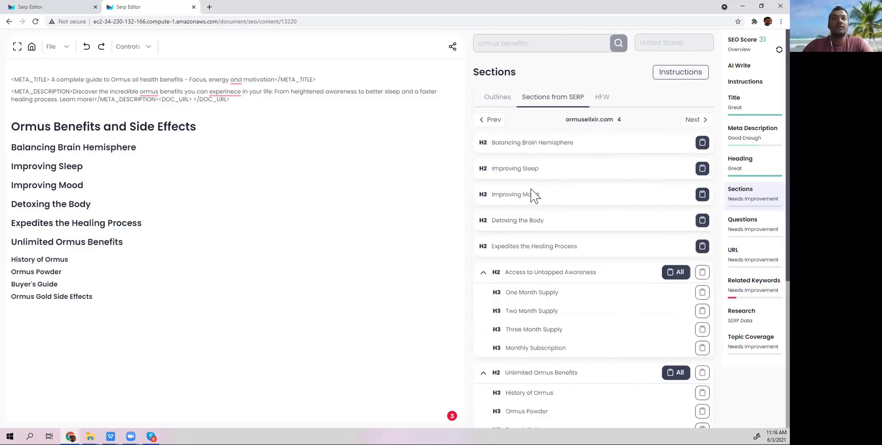
pyautogui.click(697, 121)
pyautogui.scroll(-1, 623, 284)
pyautogui.scroll(-3, 622, 283)
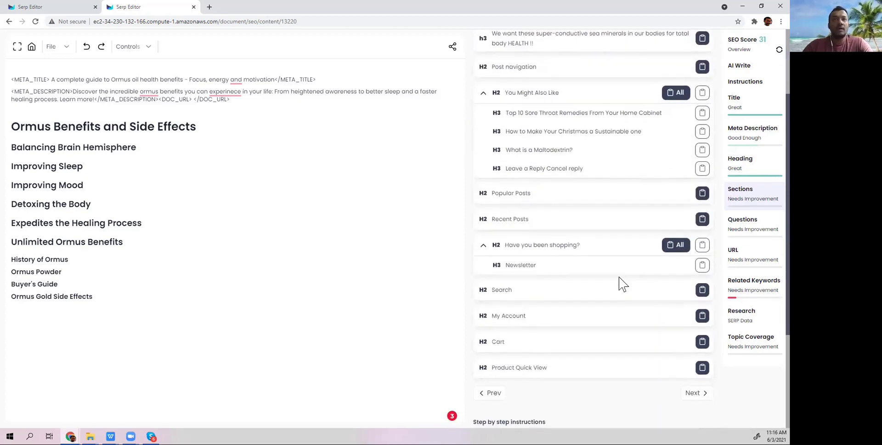
pyautogui.scroll(4, 620, 282)
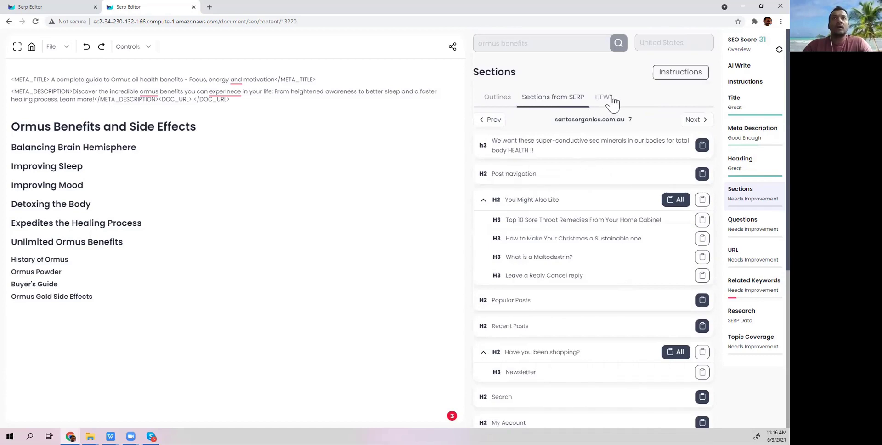
pyautogui.click(692, 120)
pyautogui.click(693, 121)
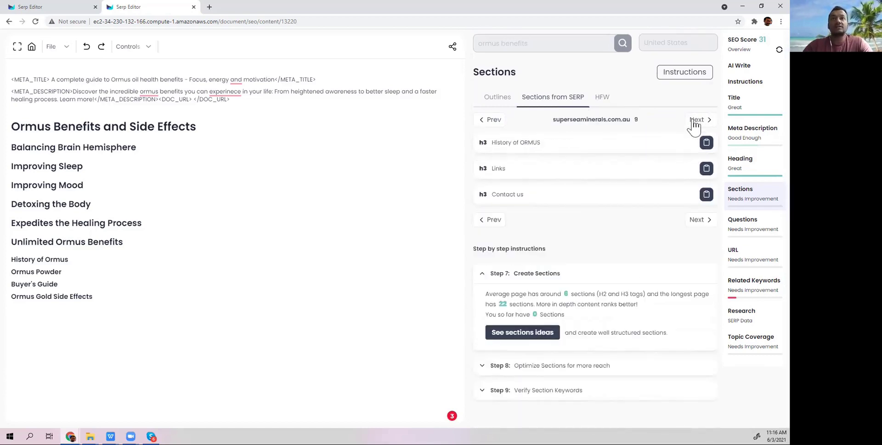
pyautogui.click(693, 121)
pyautogui.click(694, 121)
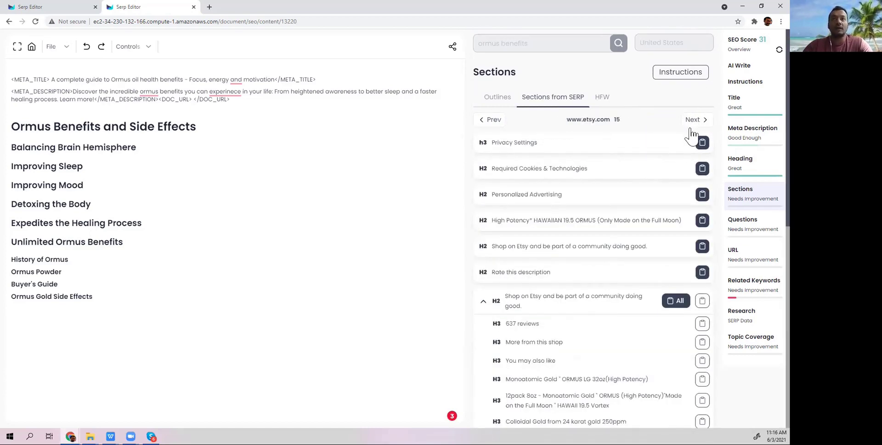
pyautogui.scroll(-1, 628, 282)
pyautogui.scroll(-2, 627, 283)
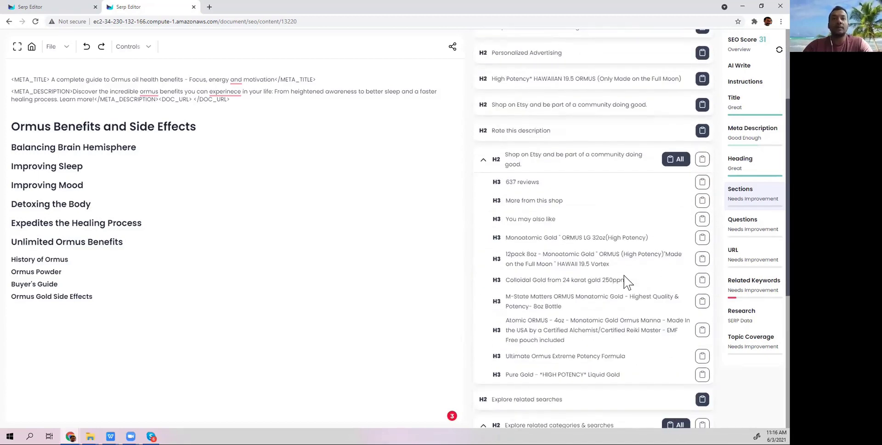
pyautogui.scroll(-2, 627, 281)
pyautogui.scroll(5, 628, 281)
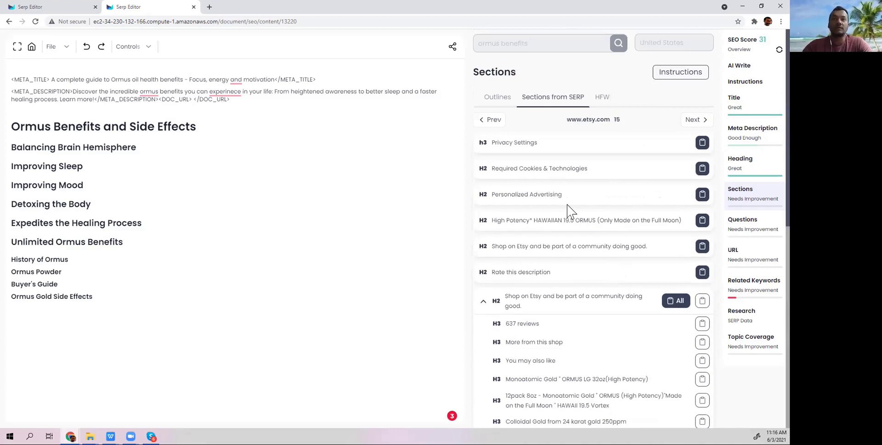
pyautogui.click(697, 121)
pyautogui.click(697, 121)
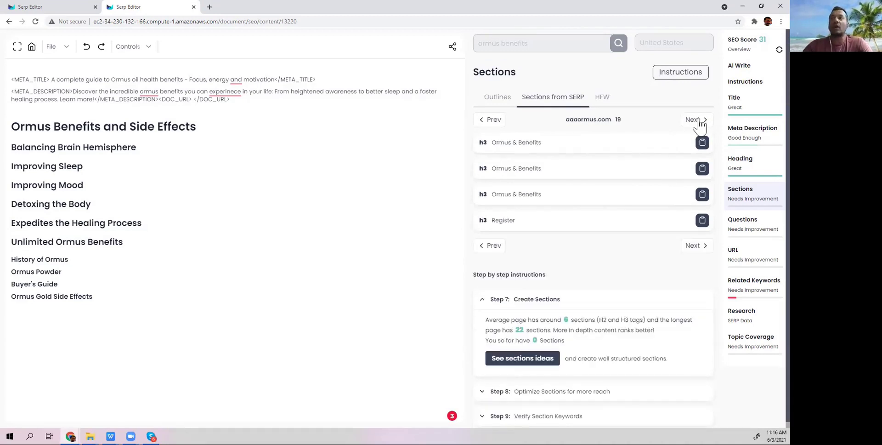
# Open the question ideas and insert "Why take ormus?" on a new line below the H1 heading
pyautogui.click(751, 240)
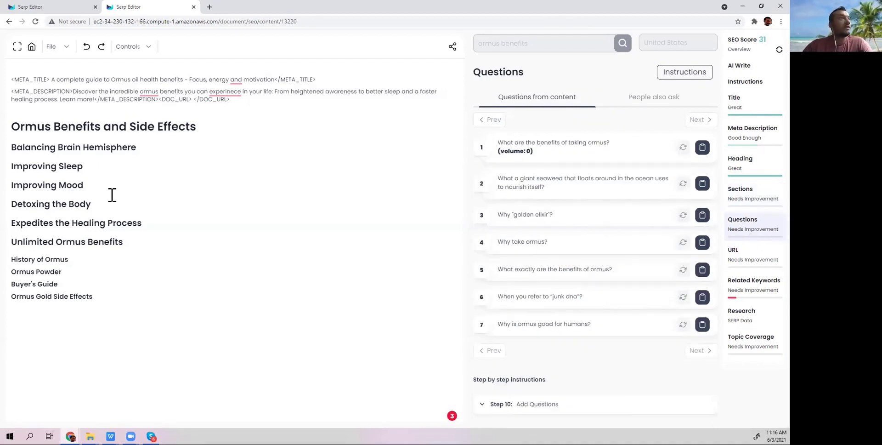
pyautogui.click(200, 131)
pyautogui.press('Return')
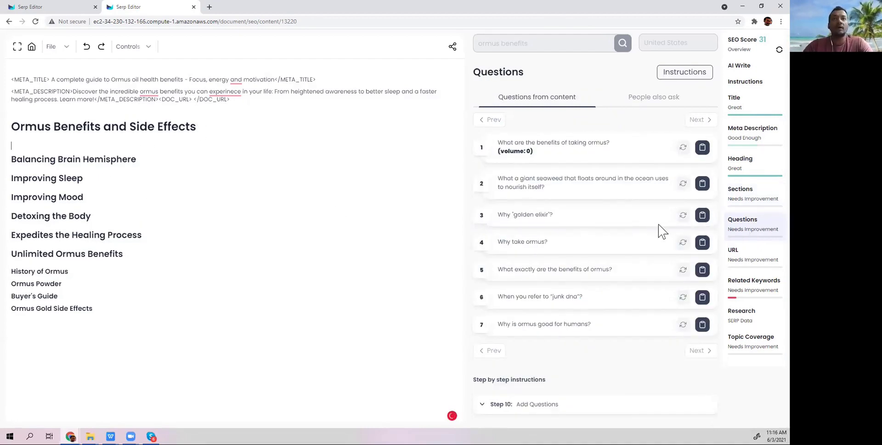
pyautogui.click(702, 242)
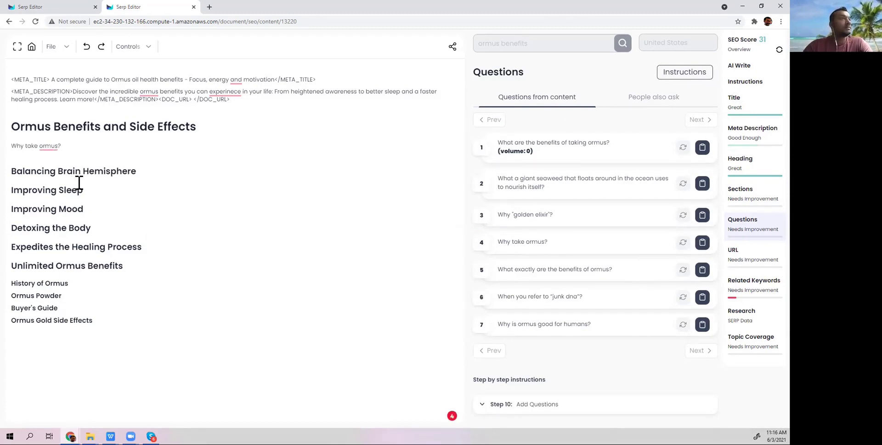
# Insert "What exactly are the benefits of ormus?" below the first question and check the People also ask ideas
pyautogui.click(78, 148)
pyautogui.press('Return')
pyautogui.click(701, 270)
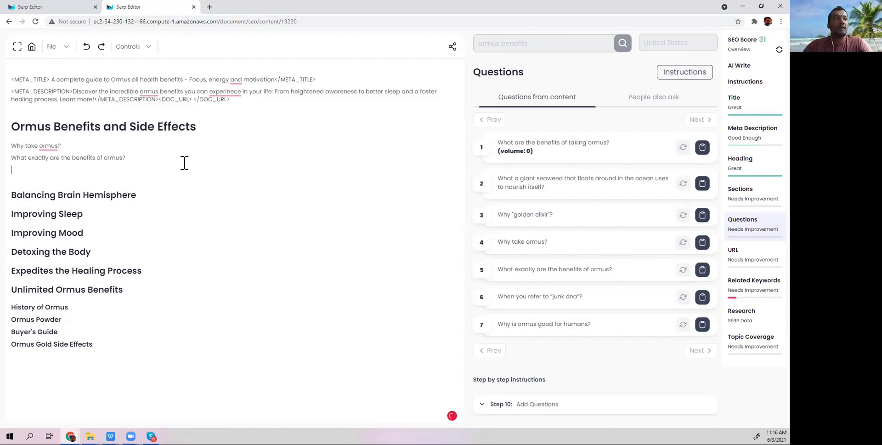
pyautogui.click(655, 104)
pyautogui.click(531, 105)
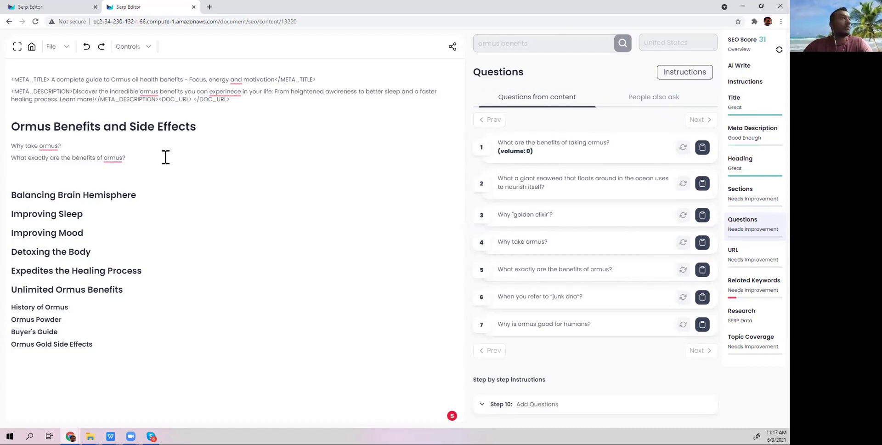
# Replace the second question in the article with the suggested "What are the benefits of taking ormus?"
pyautogui.moveTo(138, 159); pyautogui.dragTo(1, 166)
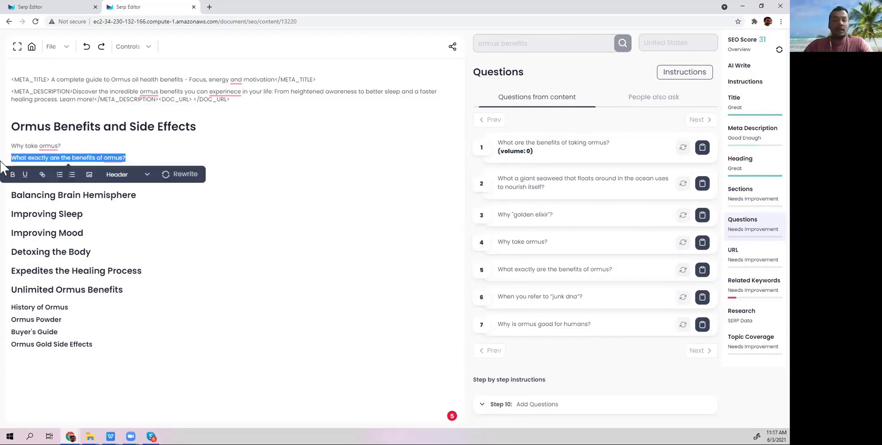
pyautogui.press('BackSpace')
pyautogui.click(702, 148)
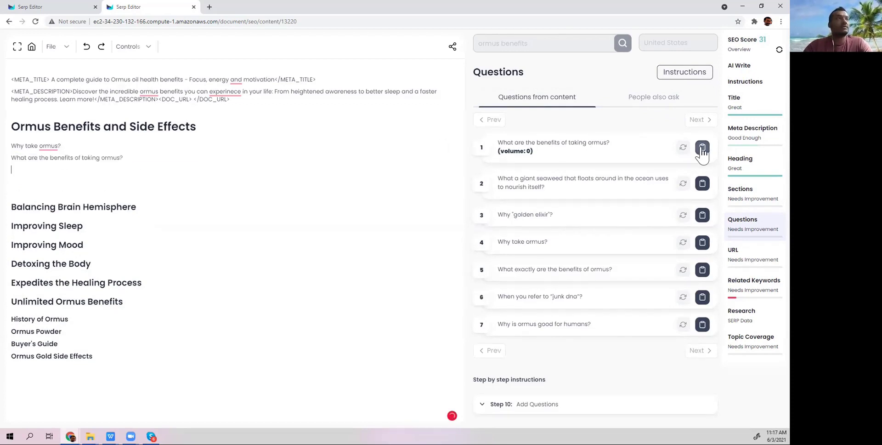
# Check the People also ask ideas and remove two surplus blank lines above the "Balancing Brain Hemisphere" heading
pyautogui.click(662, 96)
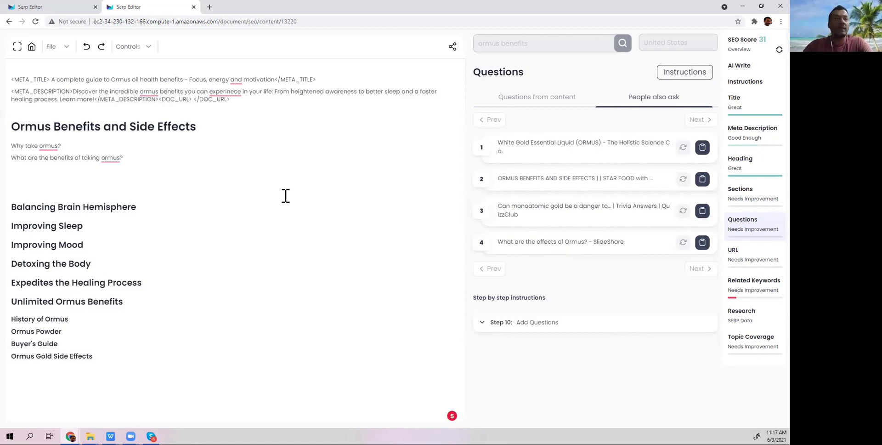
pyautogui.click(34, 183)
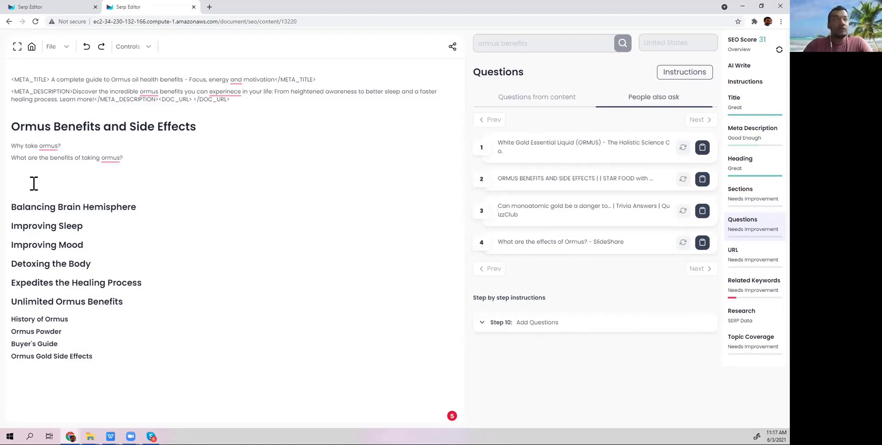
pyautogui.press('BackSpace')
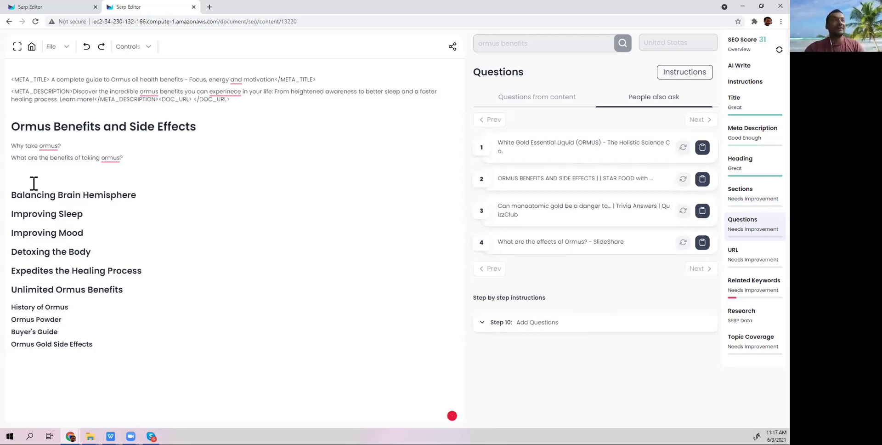
pyautogui.press('BackSpace')
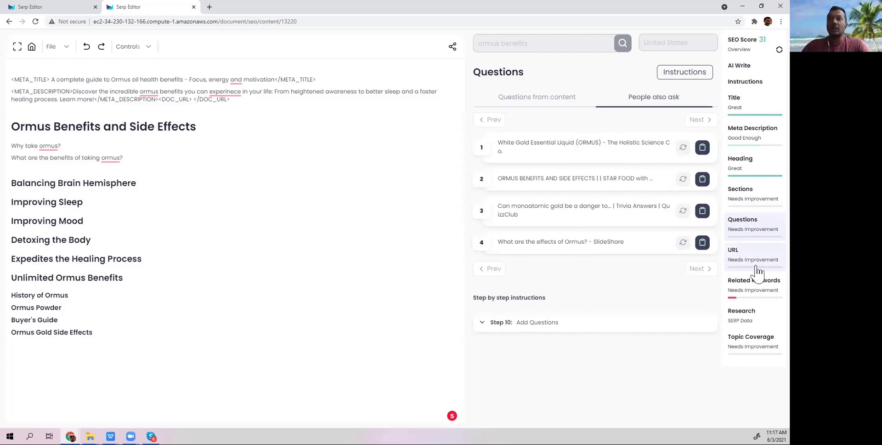
# Copy the related keywords "ormus monatomic gold benefits" and "ormus super greens benefits" onto separate lines below the second question
pyautogui.click(752, 294)
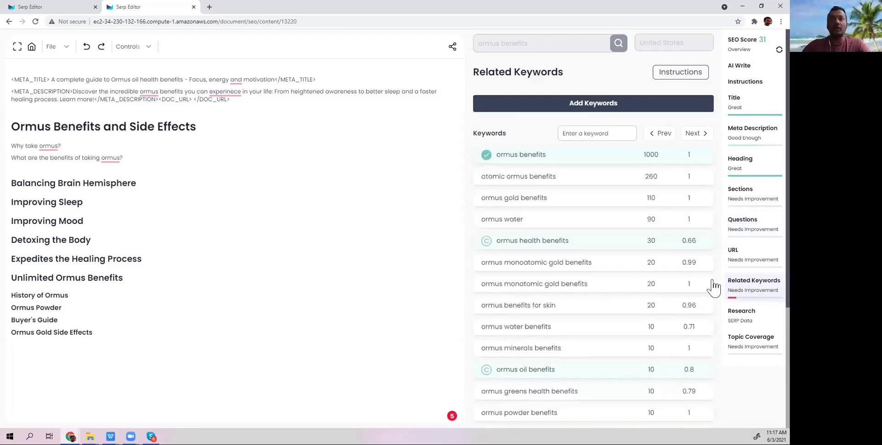
pyautogui.moveTo(590, 287); pyautogui.dragTo(482, 289)
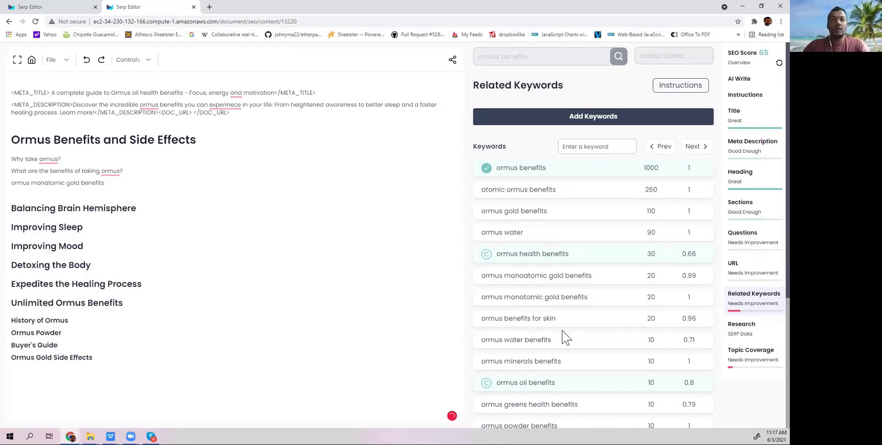
pyautogui.scroll(-4, 564, 338)
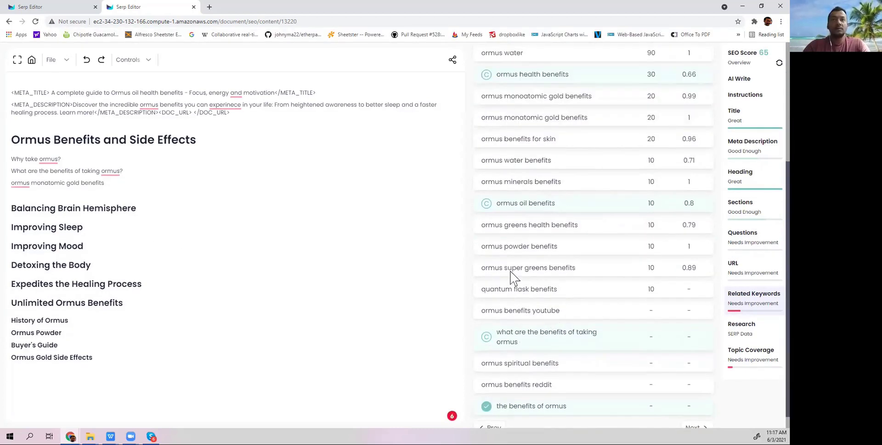
pyautogui.moveTo(521, 270); pyautogui.dragTo(482, 269)
pyautogui.click(483, 269)
pyautogui.tripleClick(482, 271)
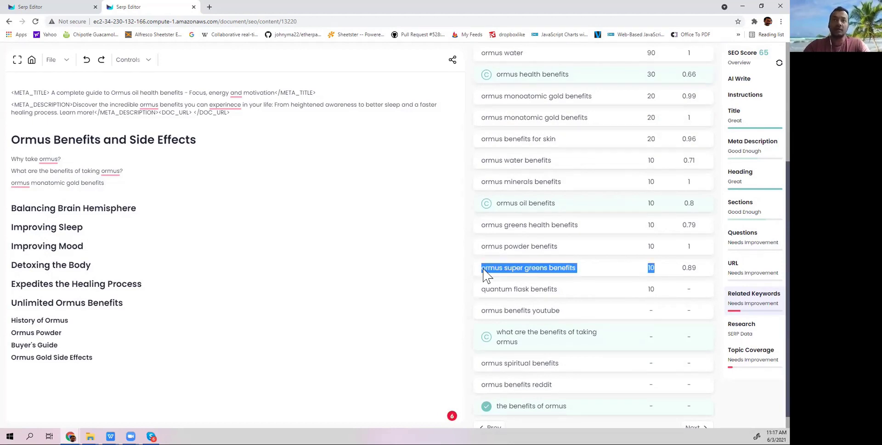
pyautogui.click(519, 271)
pyautogui.moveTo(577, 270); pyautogui.dragTo(482, 270)
pyautogui.hotkey('ctrl', 'c')
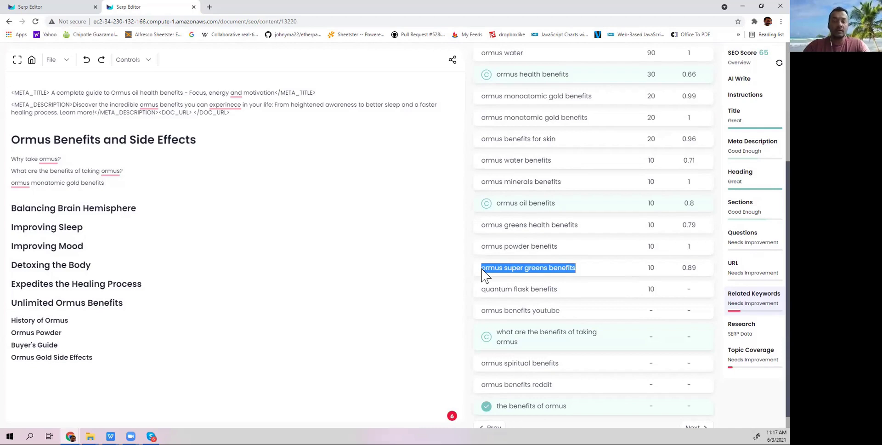
pyautogui.click(38, 204)
pyautogui.click(31, 194)
pyautogui.hotkey('ctrl', 'v')
# Format the lines from "Why take ormus?" through "Unlimited Ormus Benefits" as level 2 headings and clear the keyword filter
pyautogui.moveTo(129, 303); pyautogui.dragTo(12, 160)
pyautogui.hotkey('ctrl', 'alt', '2')
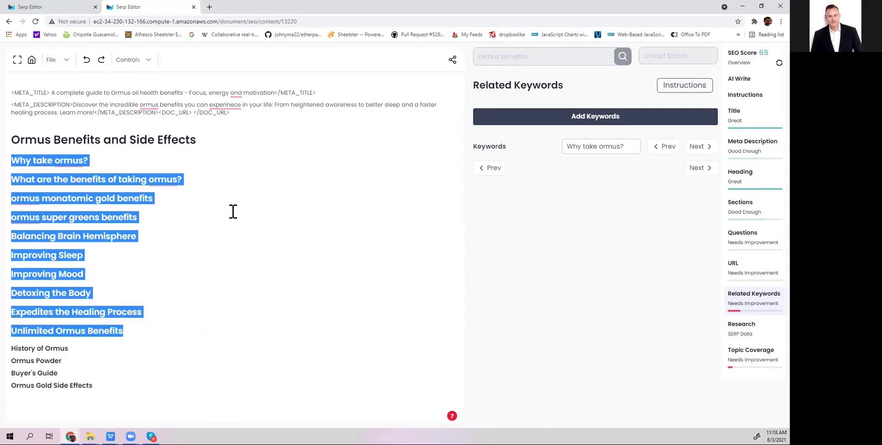
pyautogui.click(276, 251)
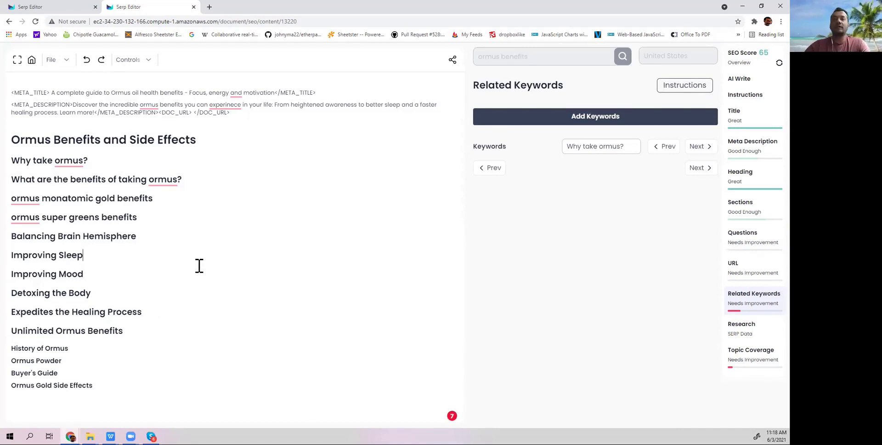
pyautogui.click(636, 145)
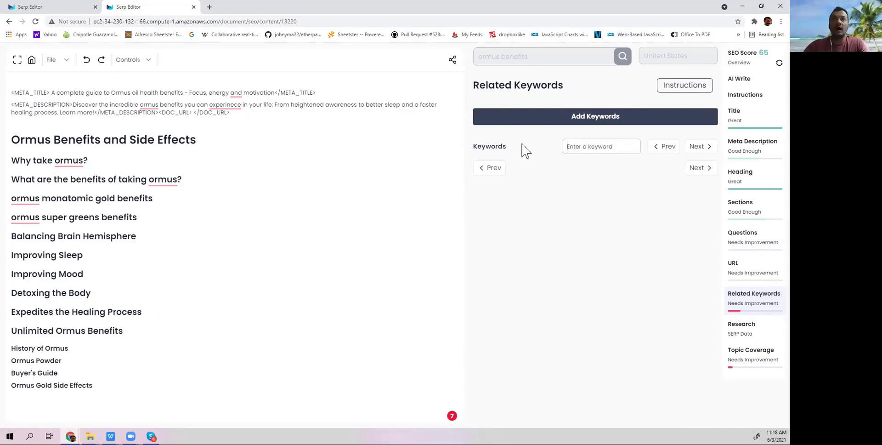
# Review the step-by-step instructions and examine the keywords suggested under Step 8, Optimize Sections for more reach
pyautogui.click(745, 94)
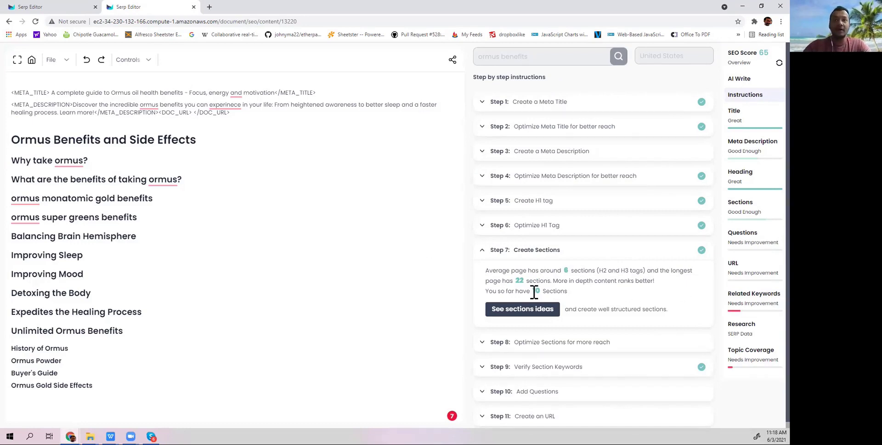
pyautogui.scroll(-1, 614, 291)
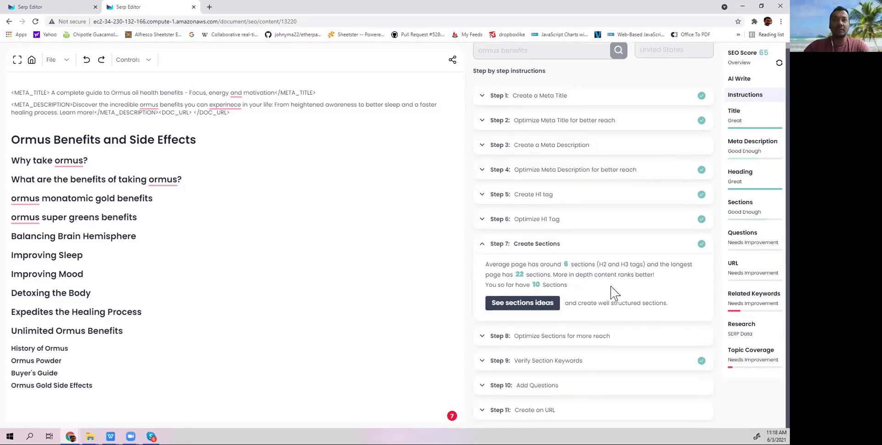
pyautogui.click(586, 338)
pyautogui.scroll(-3, 622, 289)
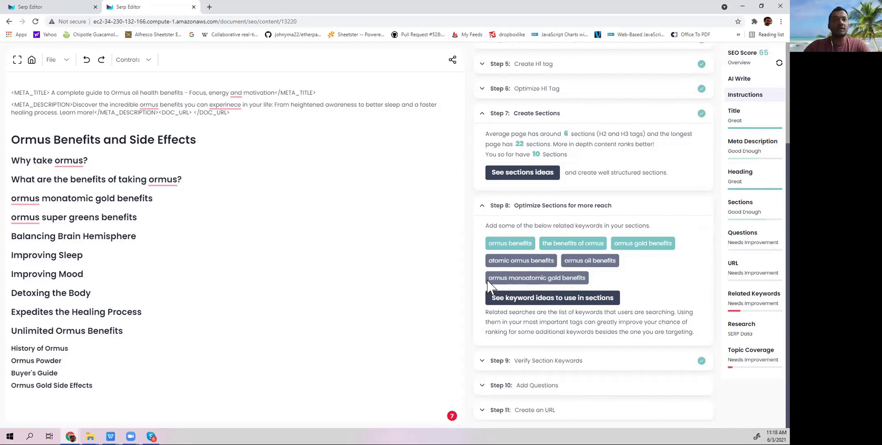
pyautogui.moveTo(488, 286)
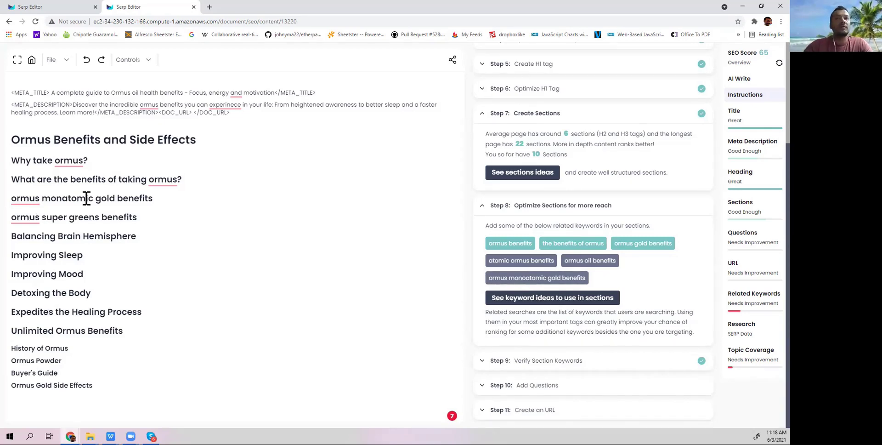
# Change "monatomic" to "monoatomic" in the gold benefits heading and refresh the SEO score
pyautogui.click(67, 198)
pyautogui.press('BackSpace')
pyautogui.write('oa')
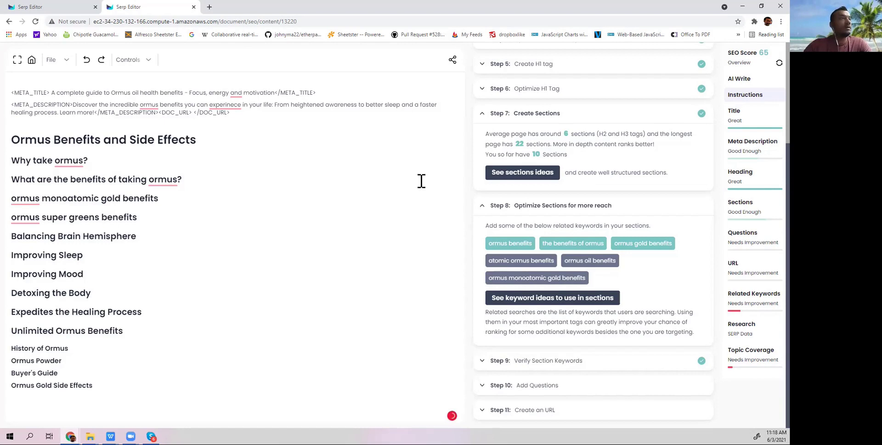
pyautogui.click(770, 63)
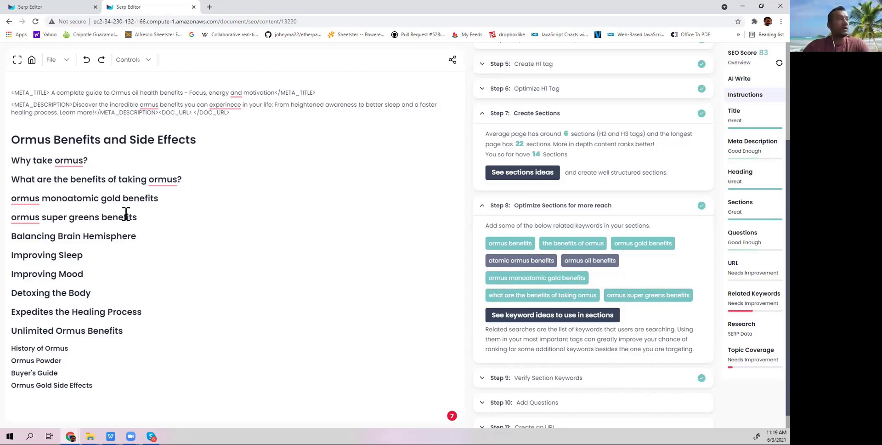
# Generate an AI Write instructions-type featured snippet for the heading "What are the benefits of taking ormus?"
pyautogui.moveTo(27, 217)
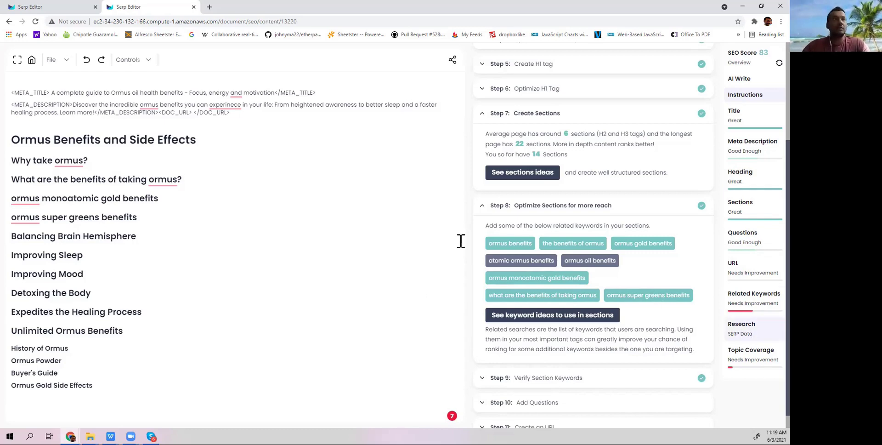
pyautogui.moveTo(184, 179); pyautogui.dragTo(10, 182)
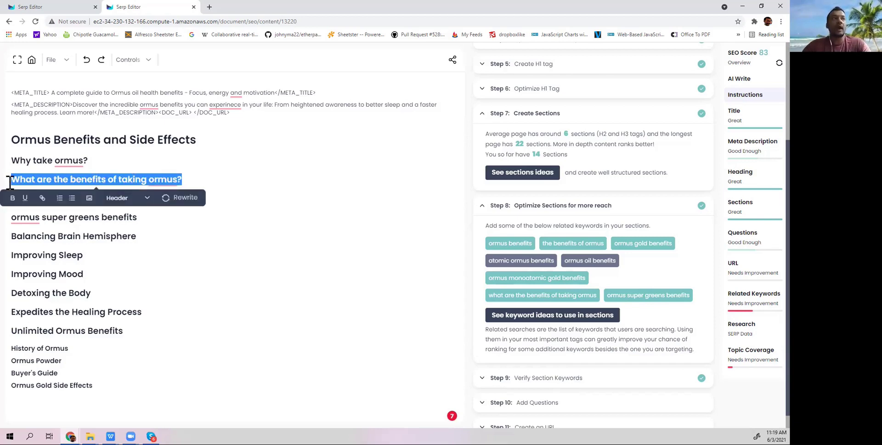
pyautogui.click(146, 60)
pyautogui.click(182, 183)
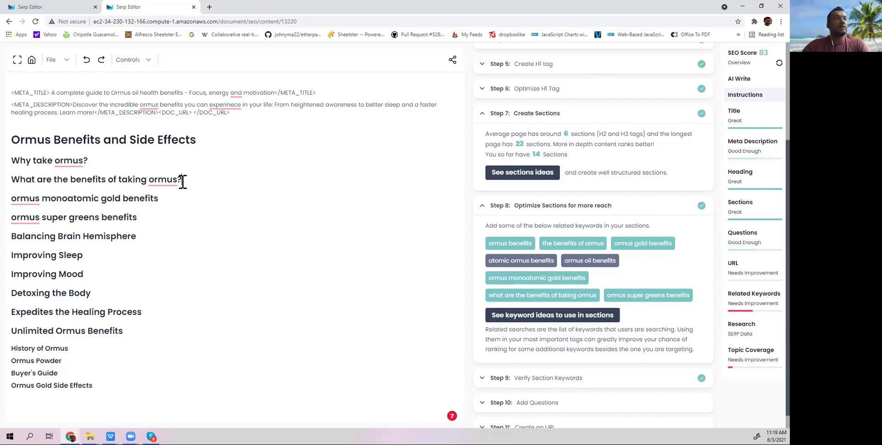
pyautogui.moveTo(183, 181); pyautogui.dragTo(10, 180)
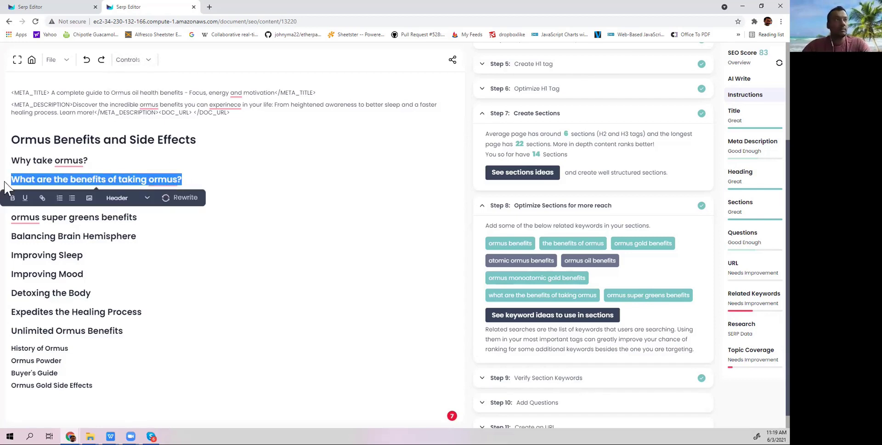
pyautogui.click(739, 78)
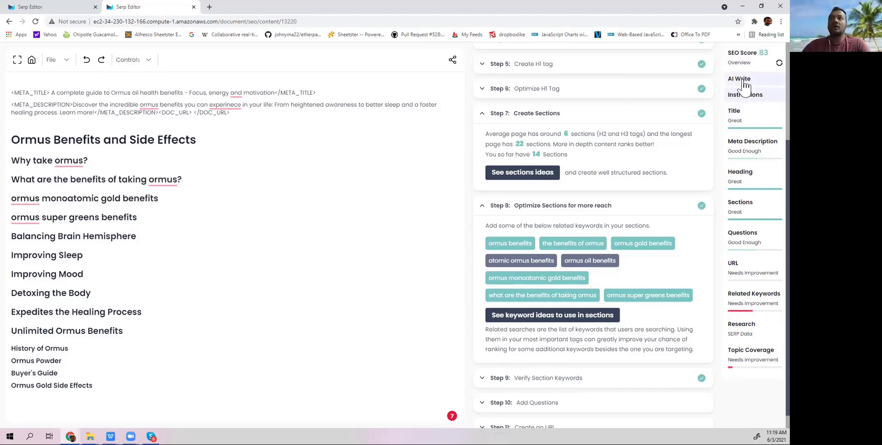
pyautogui.moveTo(185, 180); pyautogui.dragTo(9, 180)
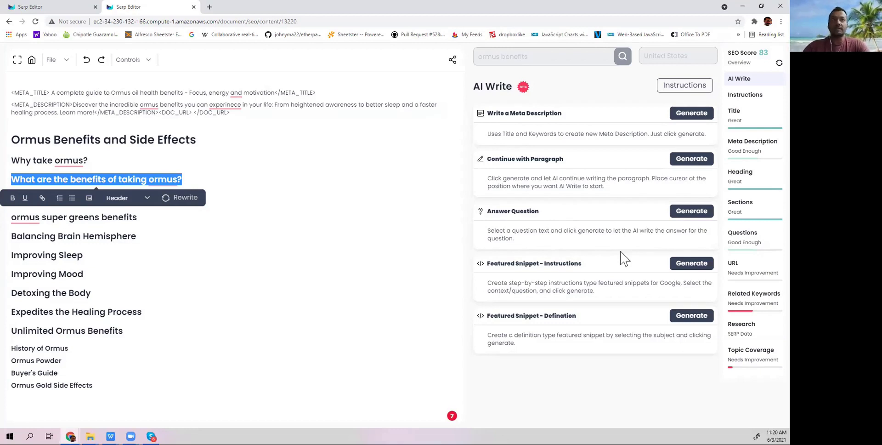
pyautogui.click(692, 264)
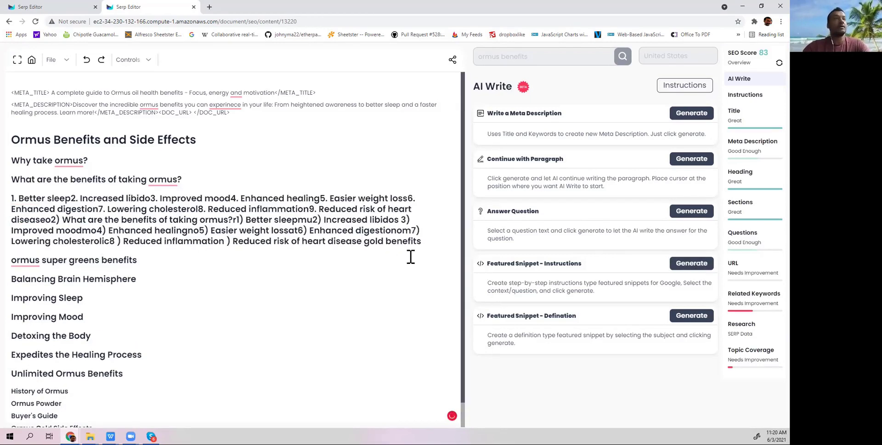
# Break the generated snippet so that list items 1 to 5 each stand on their own line
pyautogui.moveTo(422, 242); pyautogui.dragTo(97, 219)
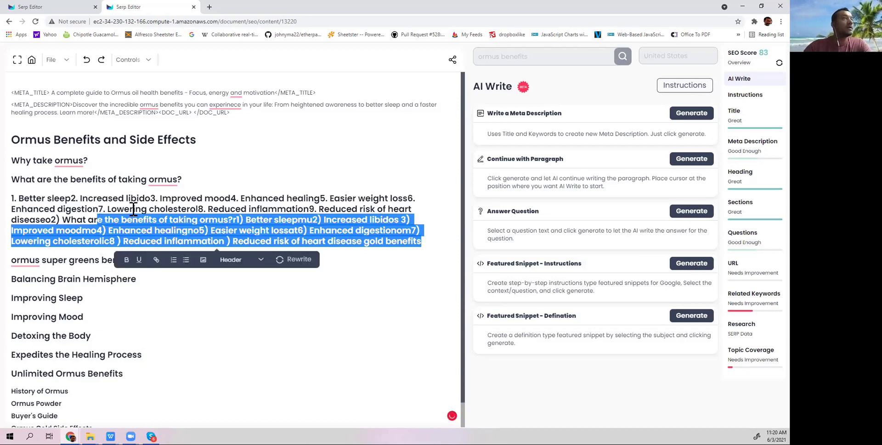
pyautogui.click(225, 202)
pyautogui.press('Return')
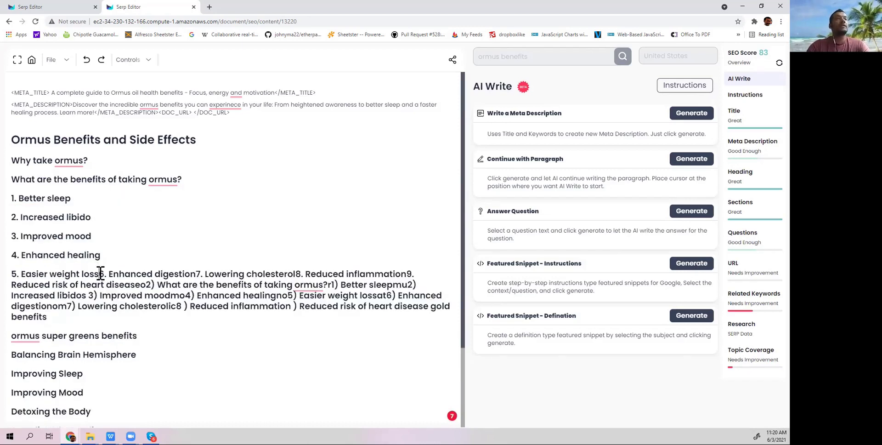
pyautogui.click(100, 274)
pyautogui.press('Return')
# Convert the generated list from heading to normal text and put items 6 to 9 on separate lines
pyautogui.moveTo(423, 323); pyautogui.dragTo(12, 197)
pyautogui.click(91, 261)
pyautogui.click(76, 256)
pyautogui.press('Return')
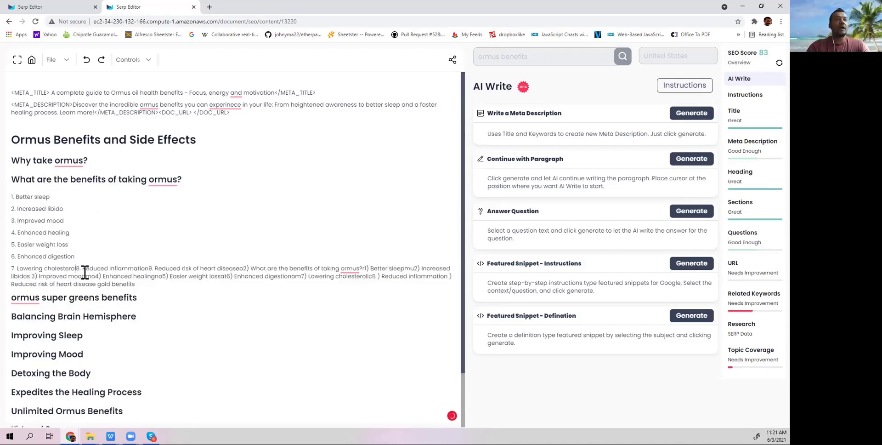
pyautogui.press('Return')
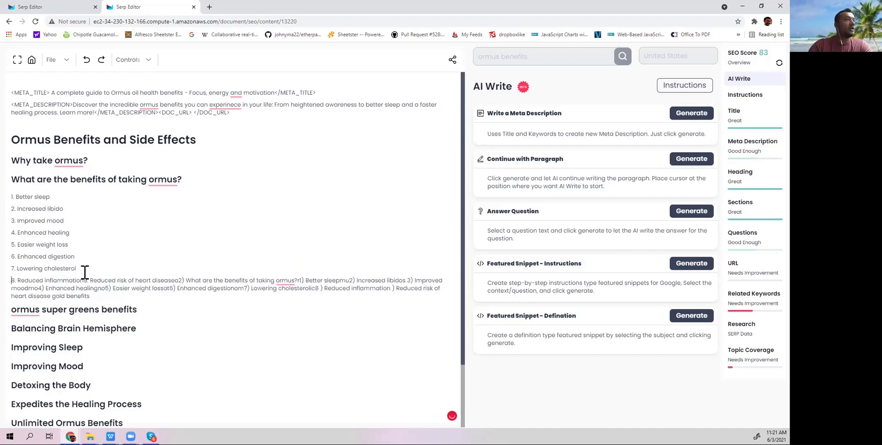
pyautogui.click(83, 281)
pyautogui.press('Return')
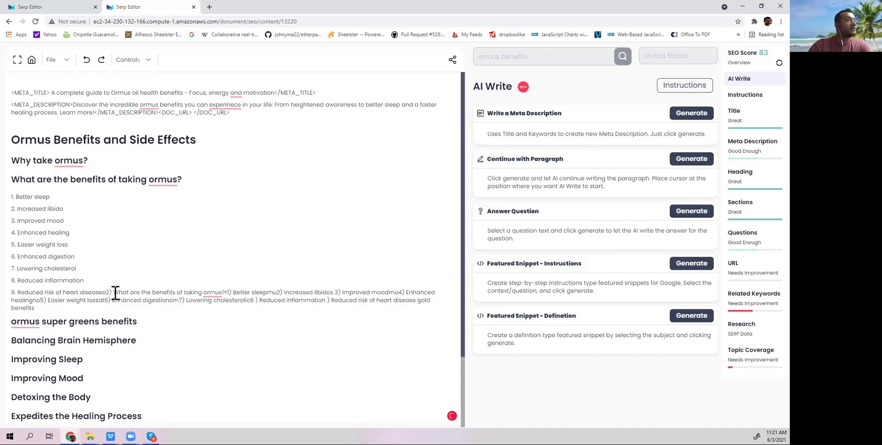
# Delete the surplus generated text after item 9 and correct "diseaseo" to "disease"
pyautogui.moveTo(106, 292); pyautogui.dragTo(40, 308)
pyautogui.press('BackSpace')
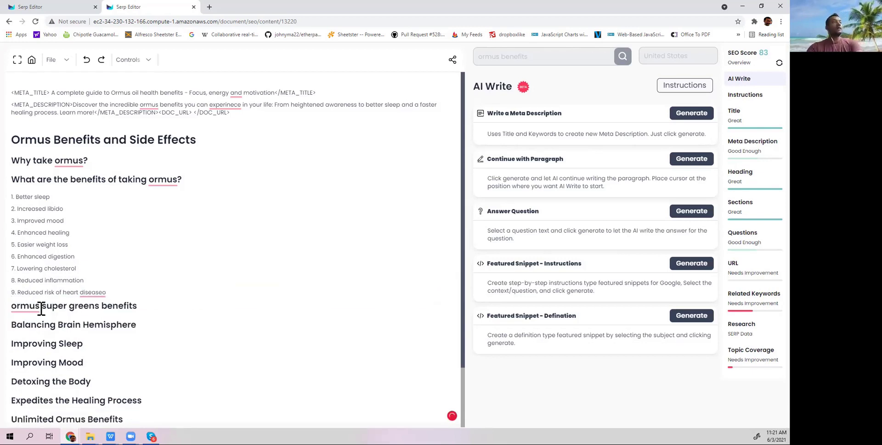
pyautogui.rightClick(102, 305)
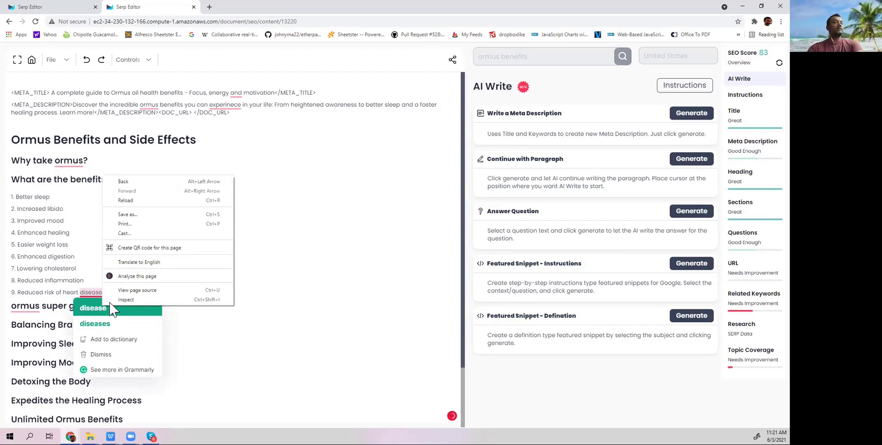
pyautogui.click(90, 314)
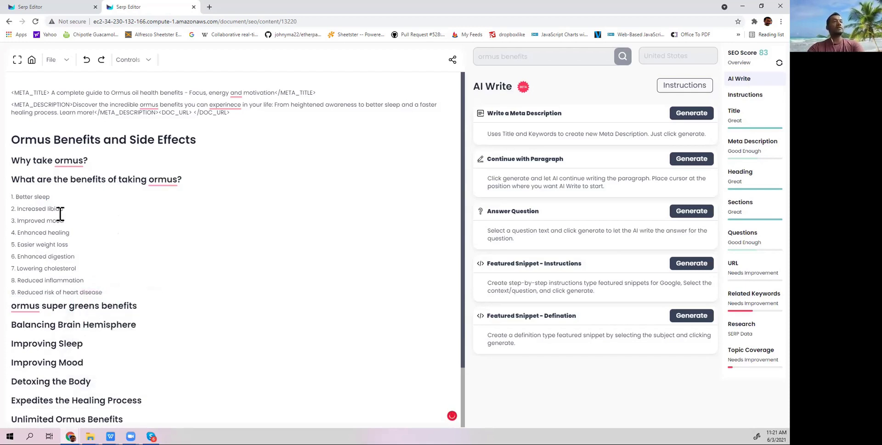
# Add two blank lines below item 9 and select the benefits question together with its nine-item list
pyautogui.click(111, 293)
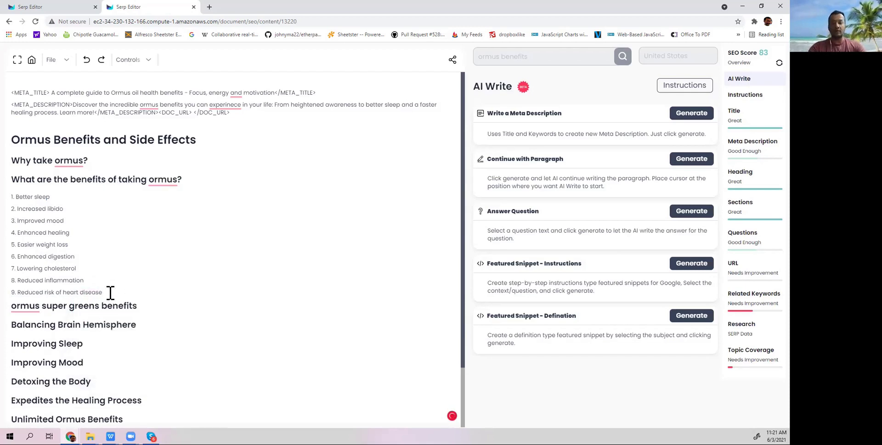
pyautogui.press('Return')
pyautogui.press('Return')
pyautogui.moveTo(110, 293); pyautogui.dragTo(12, 180)
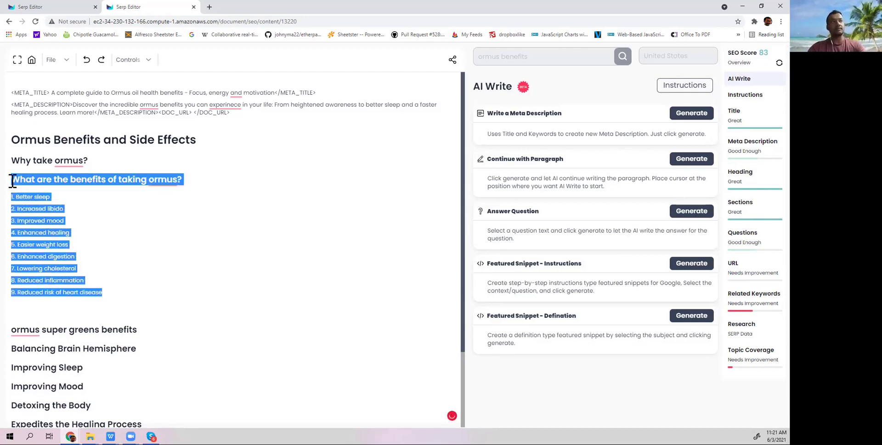
# Generate an AI answer for the "Why take ormus?" question using Answer Question
pyautogui.click(200, 240)
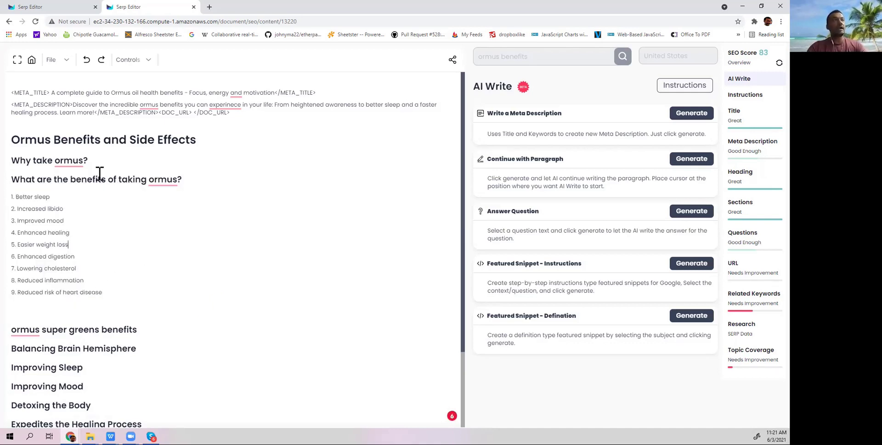
pyautogui.moveTo(93, 160); pyautogui.dragTo(15, 161)
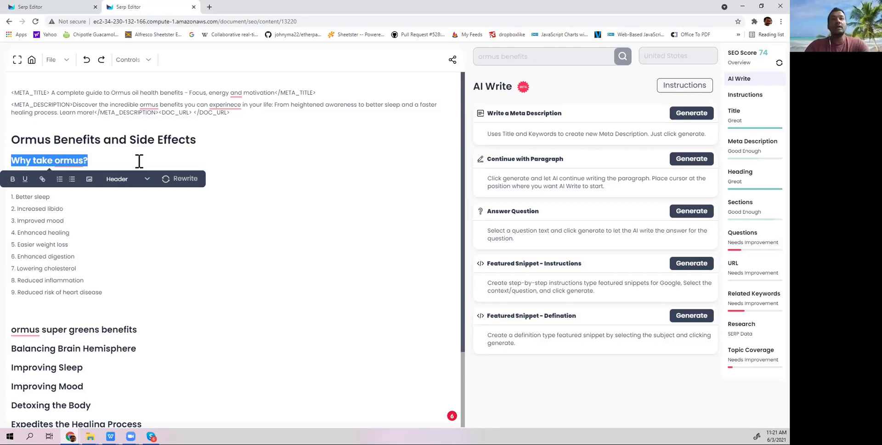
pyautogui.moveTo(74, 162)
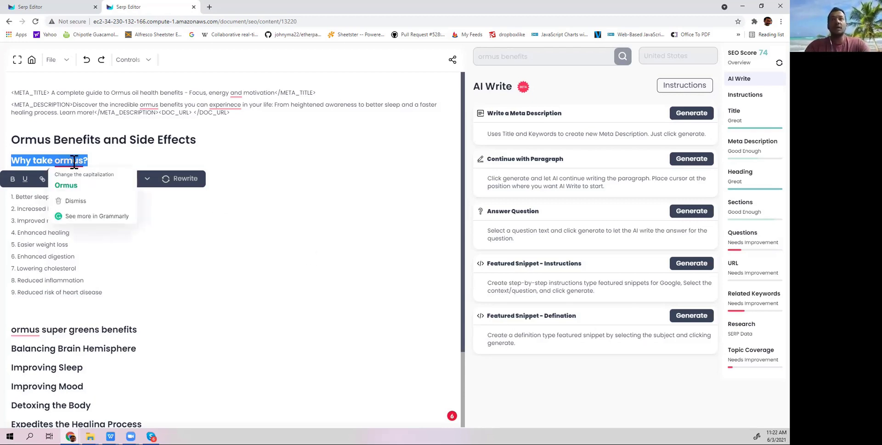
pyautogui.click(677, 218)
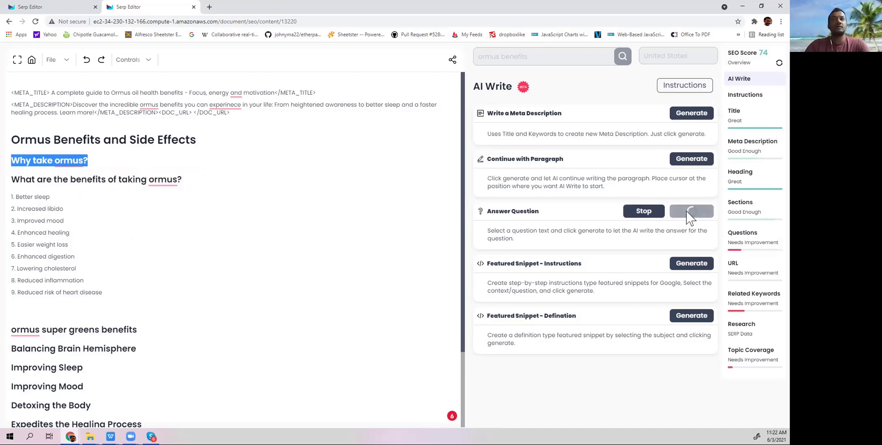
# Convert the generated answer to Paragraph format and delete the leftover "hat are the benefits of taking ormus?" from its end
pyautogui.moveTo(204, 201); pyautogui.dragTo(11, 180)
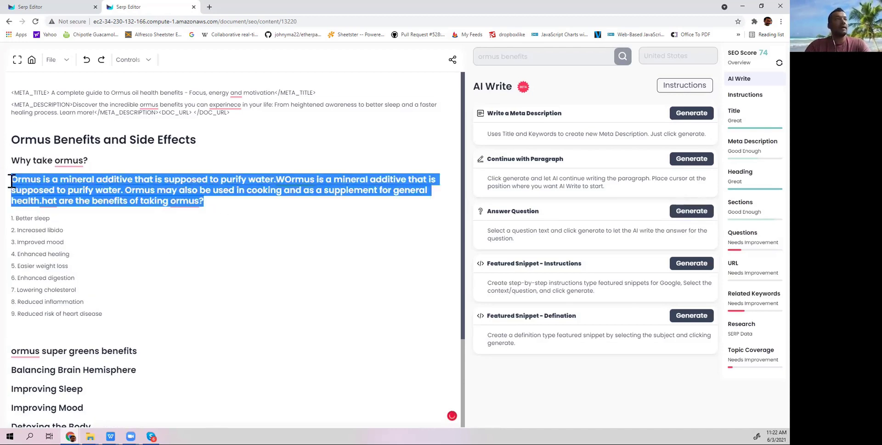
pyautogui.click(269, 220)
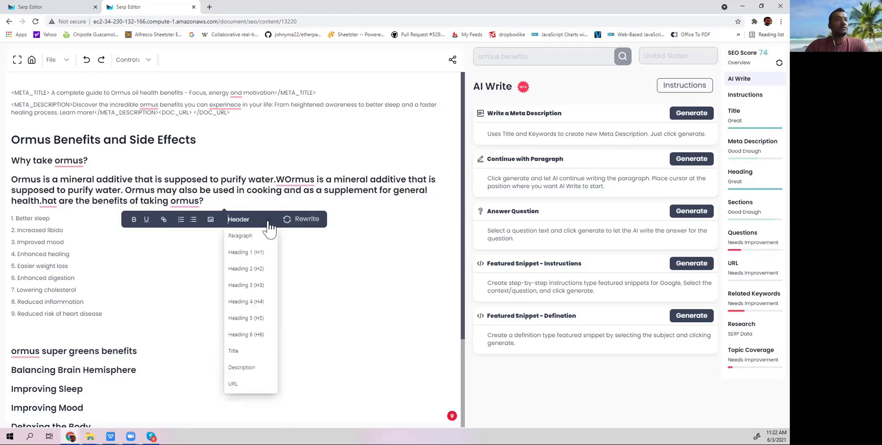
pyautogui.click(248, 240)
pyautogui.moveTo(268, 185); pyautogui.dragTo(152, 186)
pyautogui.press('BackSpace')
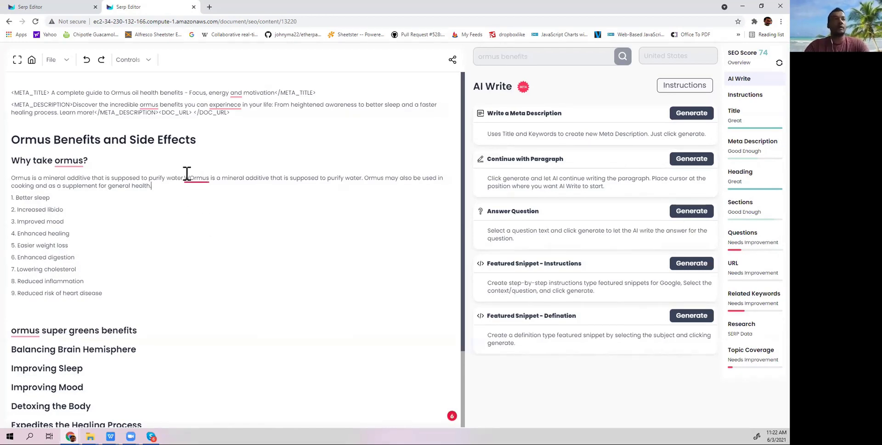
# Correct "water.WOrmus" to "water. Ormus" in the answer and insert a blank line below the paragraph
pyautogui.moveTo(187, 178)
pyautogui.click(197, 194)
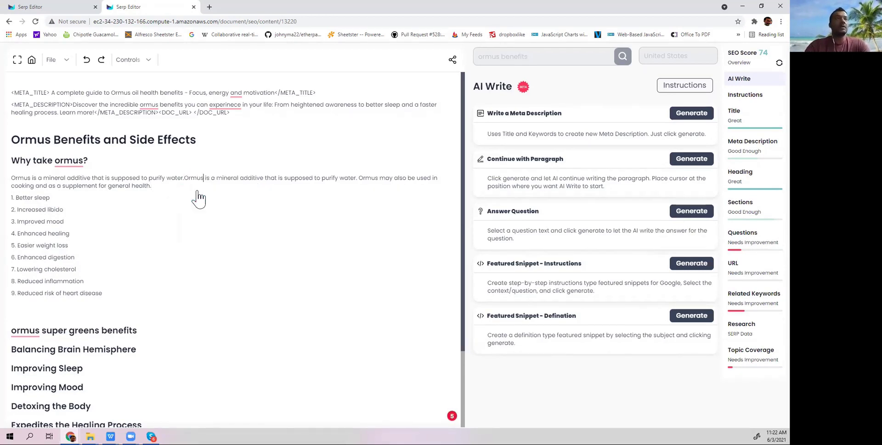
pyautogui.click(185, 178)
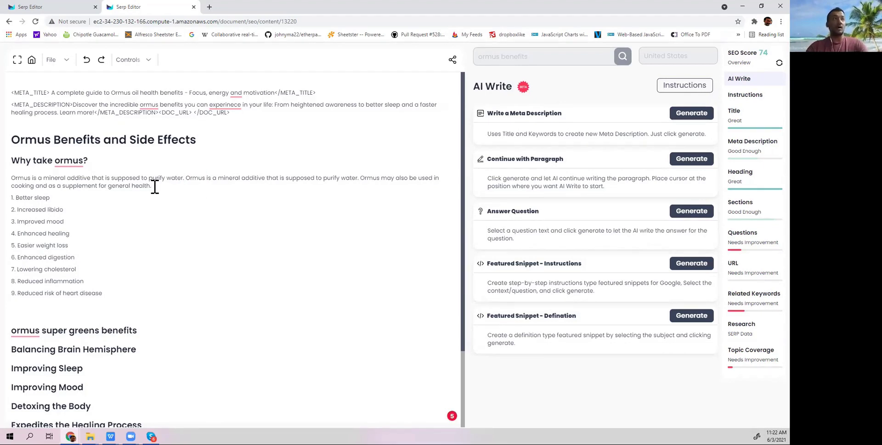
pyautogui.moveTo(153, 186); pyautogui.dragTo(10, 182)
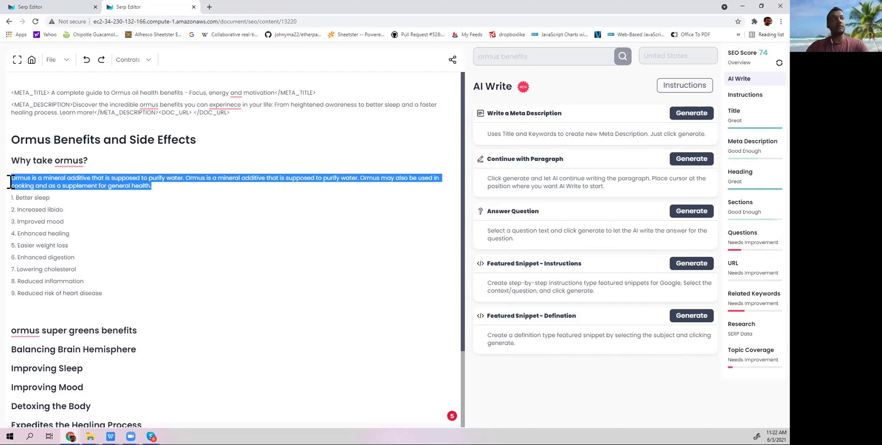
pyautogui.click(168, 189)
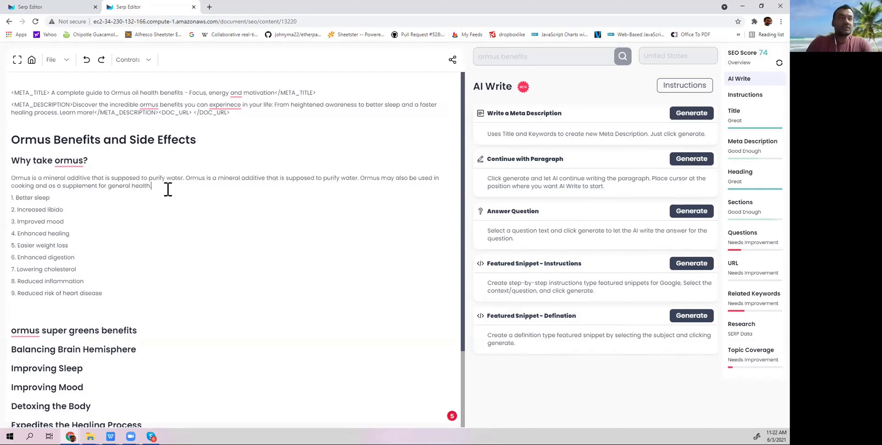
pyautogui.press('Return')
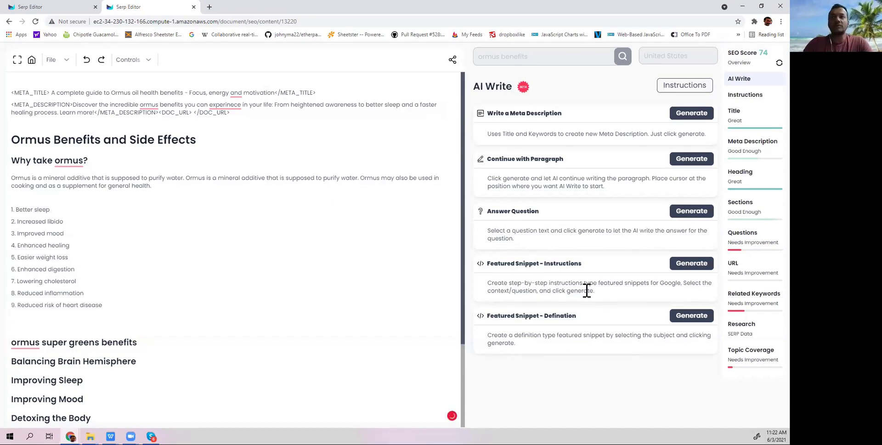
# Search the SERP research data for the heading phrase "take ormus"
pyautogui.click(745, 336)
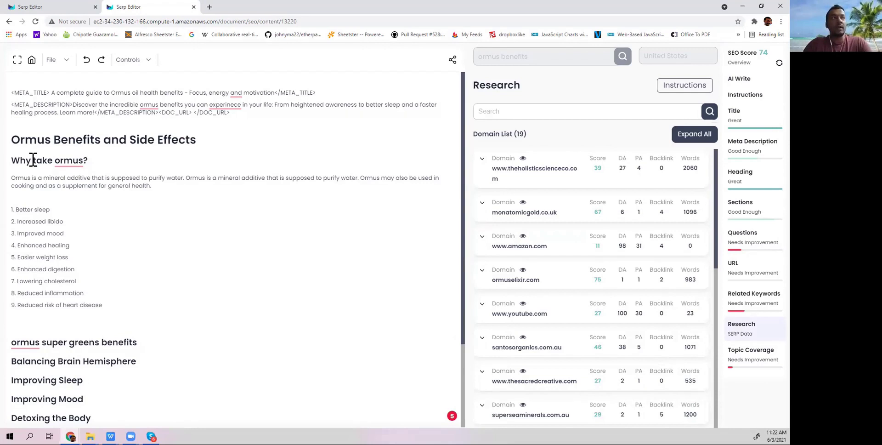
pyautogui.moveTo(33, 160); pyautogui.dragTo(84, 157)
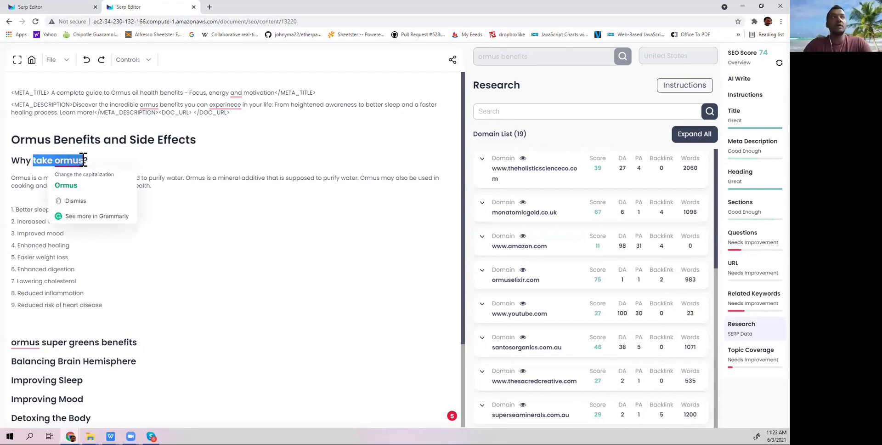
pyautogui.click(526, 117)
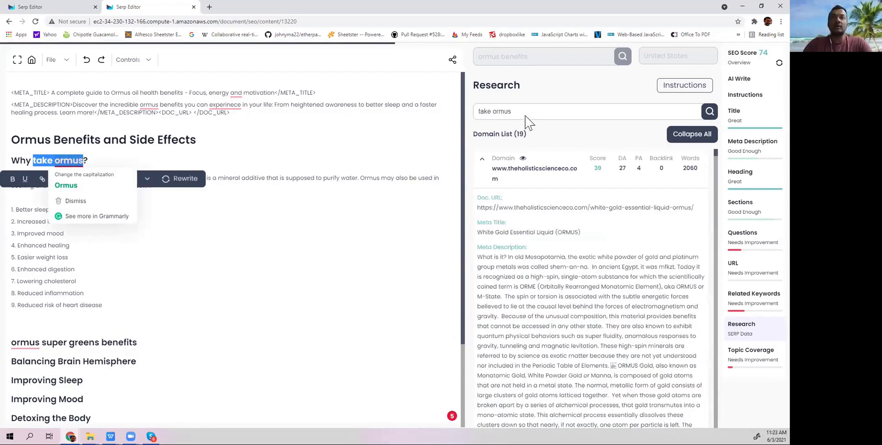
pyautogui.click(526, 114)
pyautogui.press('Return')
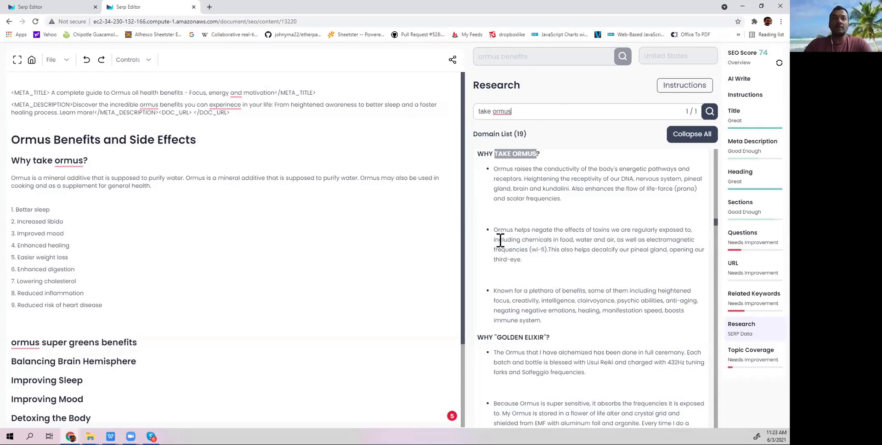
# Copy the research paragraph starting "Ormus helps negate the effects of toxins" into the article below the AI-written answer
pyautogui.moveTo(548, 323); pyautogui.dragTo(494, 169)
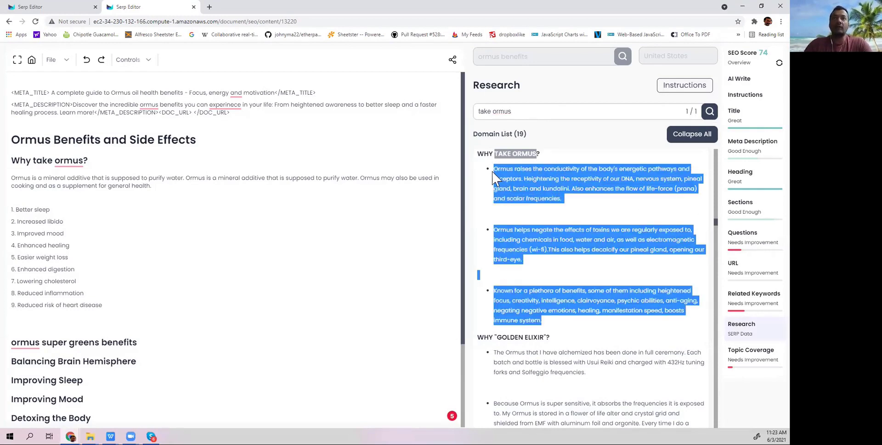
pyautogui.click(531, 241)
pyautogui.moveTo(532, 274); pyautogui.dragTo(493, 232)
pyautogui.hotkey('ctrl', 'c')
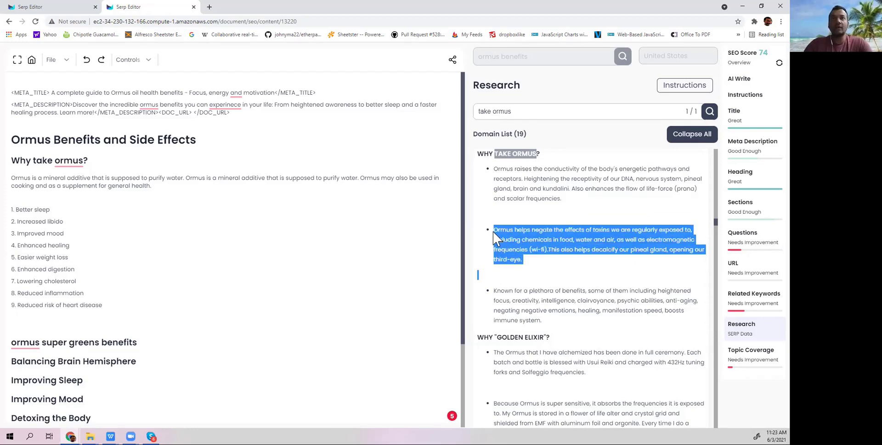
pyautogui.click(105, 194)
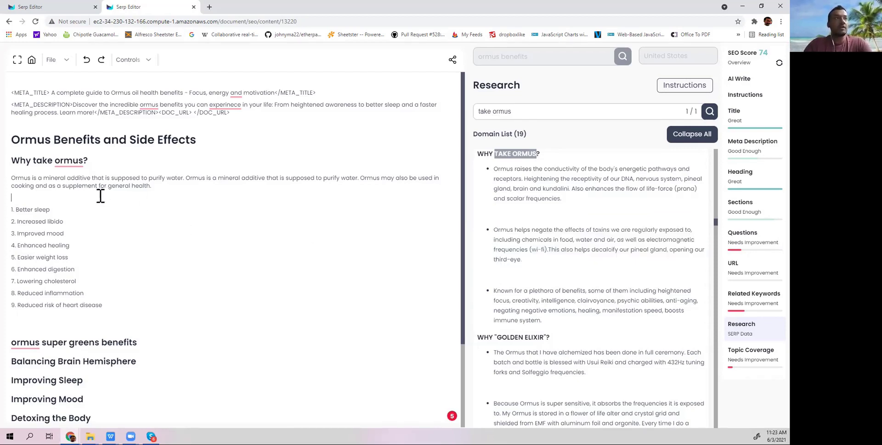
pyautogui.press('Return')
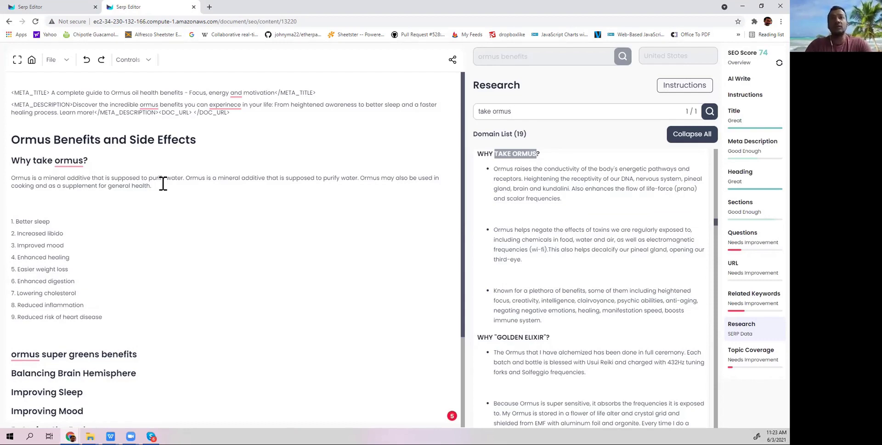
pyautogui.hotkey('ctrl', 'v')
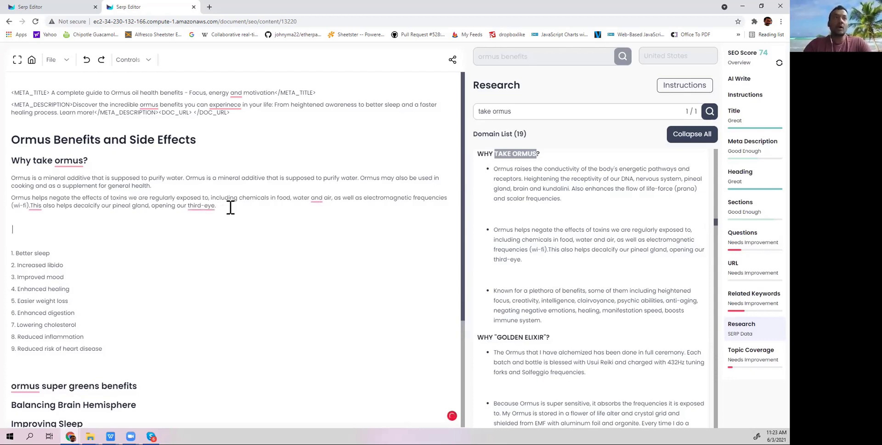
# Add the missing space before "This" in the pasted paragraph and rewrite the whole paragraph with the Rewrite tool
pyautogui.moveTo(33, 205)
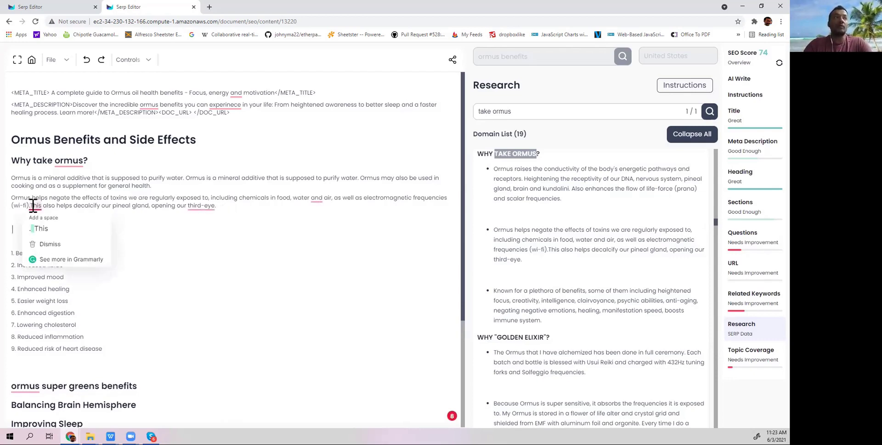
pyautogui.click(40, 228)
pyautogui.moveTo(236, 206); pyautogui.dragTo(9, 199)
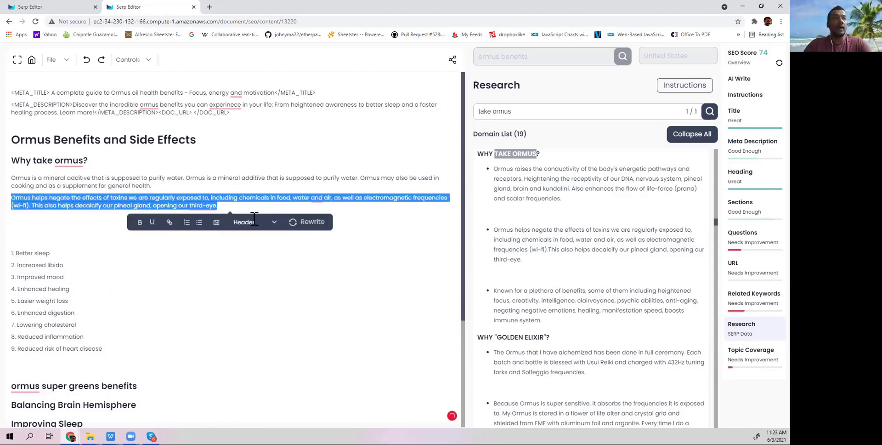
pyautogui.click(308, 222)
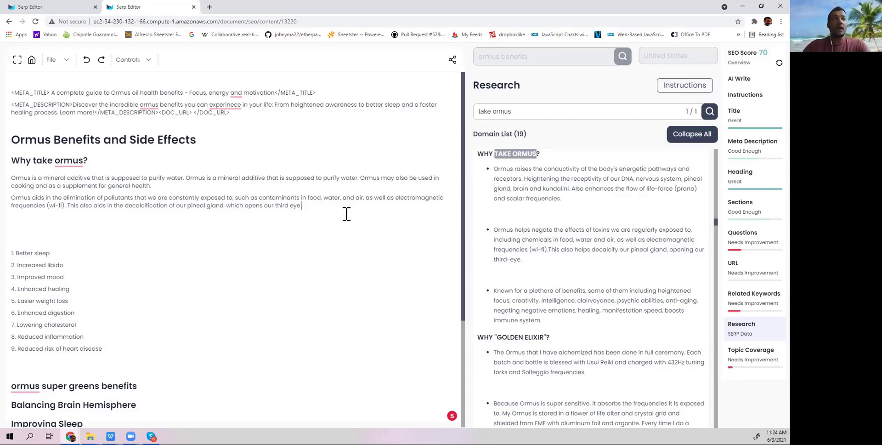
# Add a space after "third eye." and have AI Write continue the paragraph from there
pyautogui.click(312, 208)
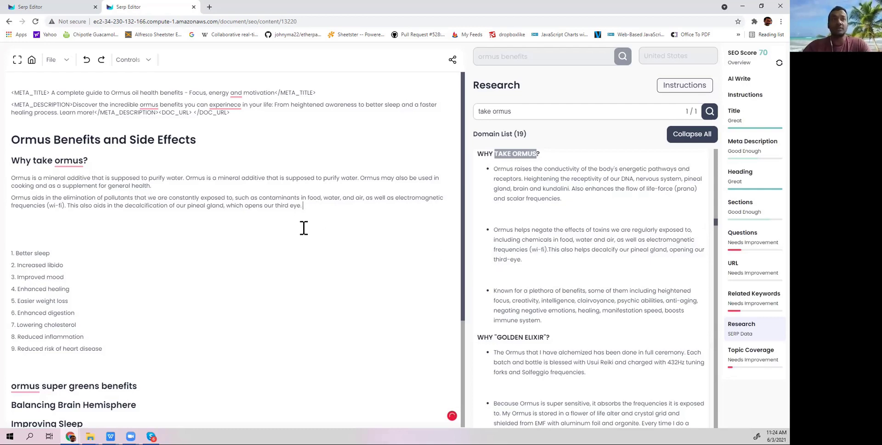
pyautogui.click(743, 80)
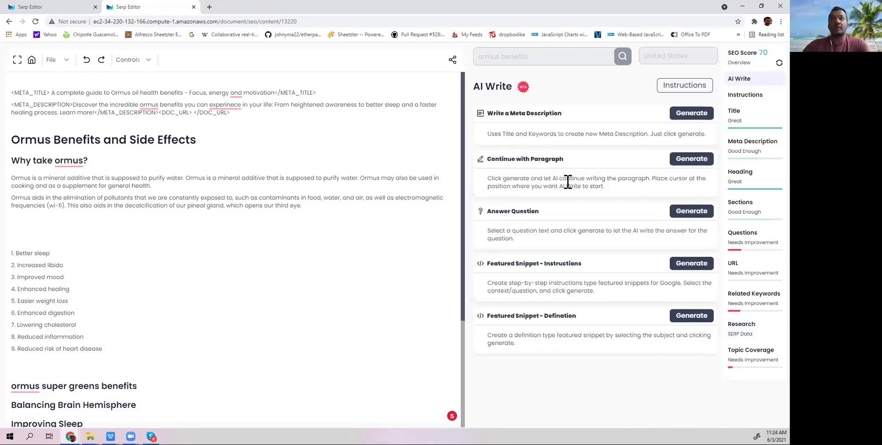
pyautogui.click(692, 159)
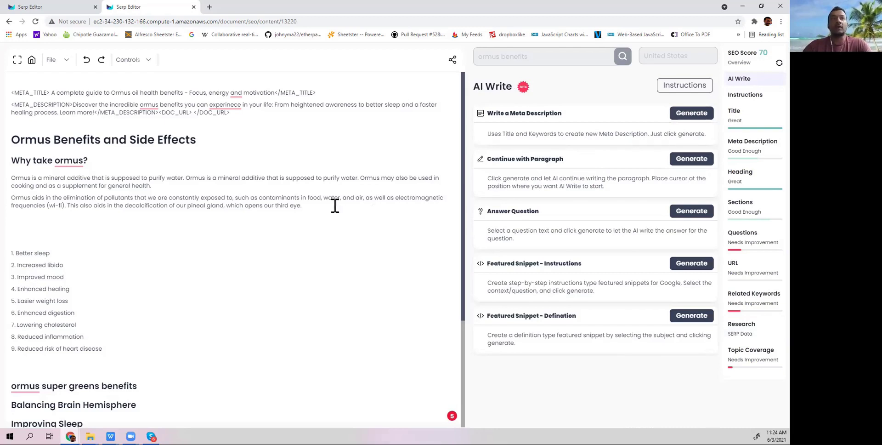
pyautogui.click(703, 160)
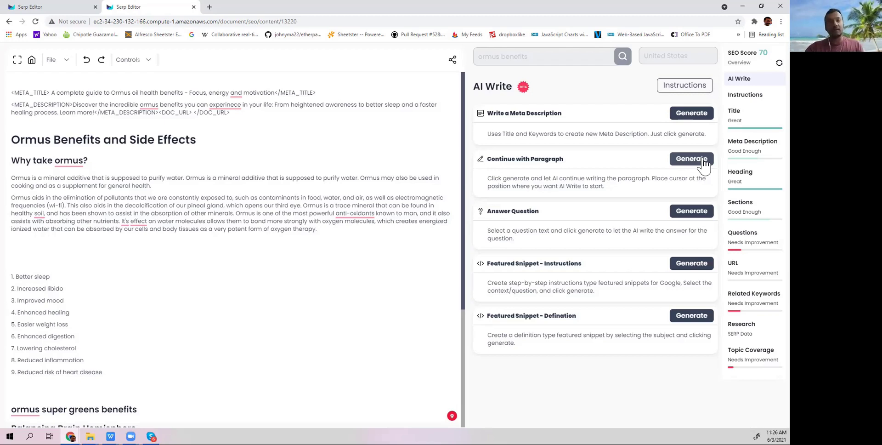
pyautogui.click(248, 244)
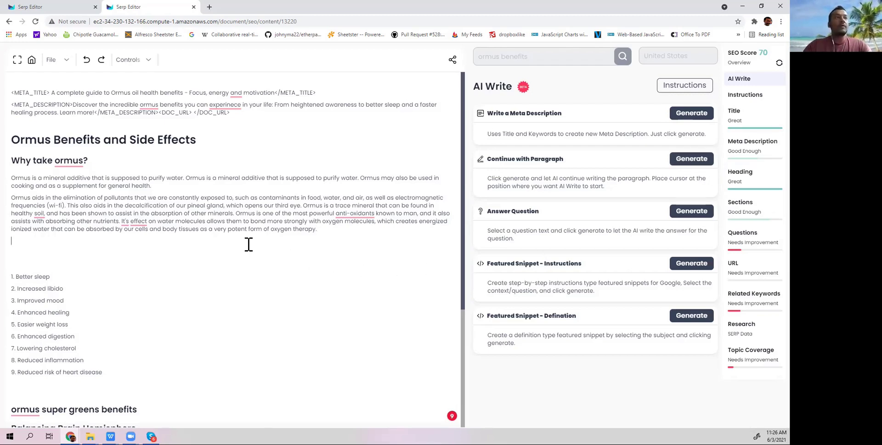
pyautogui.click(419, 248)
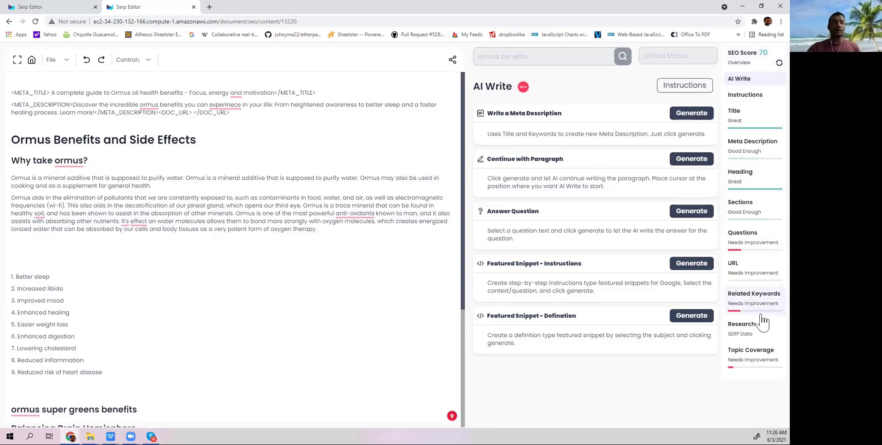
# Expand all competitor domains in the SERP research data and look through their page content
pyautogui.click(739, 338)
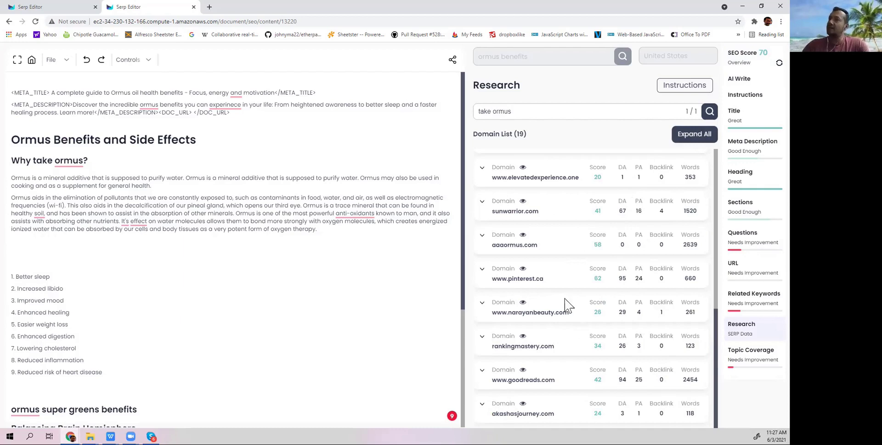
pyautogui.scroll(1, 591, 266)
pyautogui.scroll(5, 591, 264)
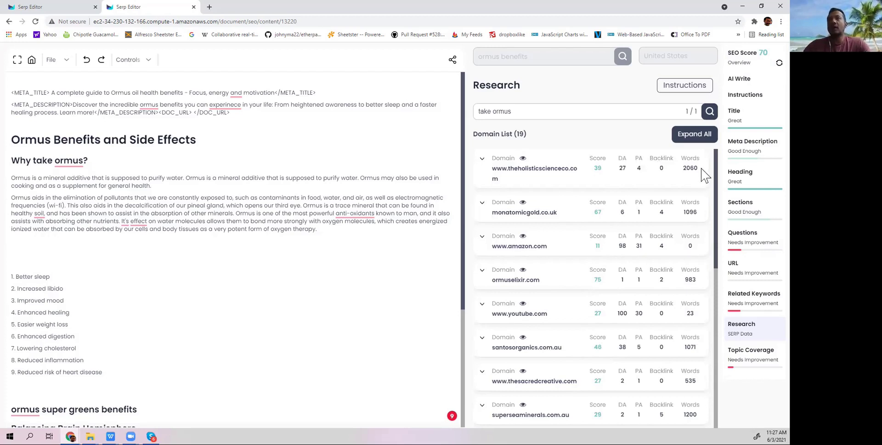
pyautogui.click(691, 138)
pyautogui.scroll(-5, 630, 246)
pyautogui.scroll(-15, 630, 238)
pyautogui.scroll(-15, 630, 238)
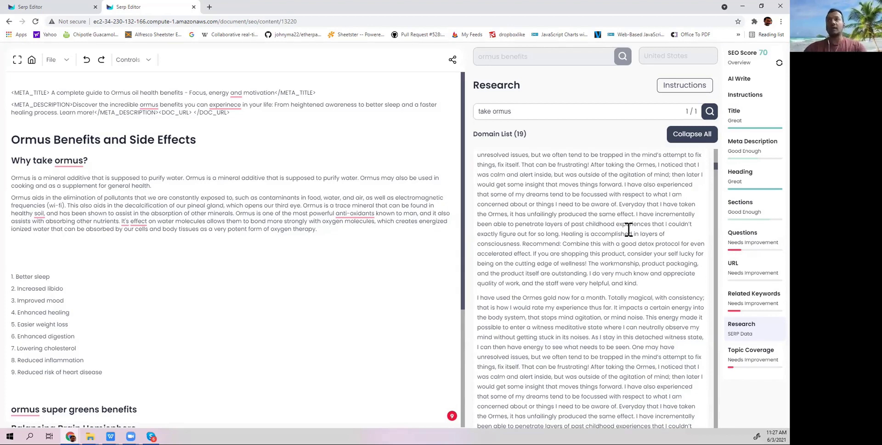
# Review the section steps in the optimization instructions and the article's remaining section headings
pyautogui.click(740, 100)
pyautogui.scroll(-1, 610, 281)
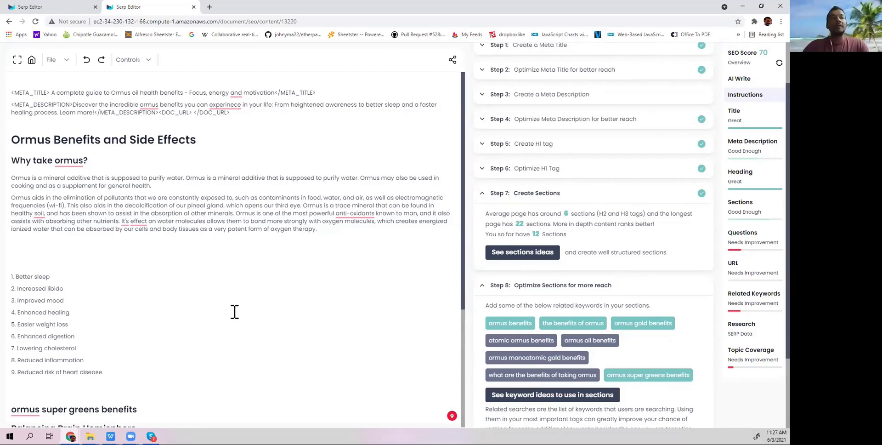
pyautogui.scroll(-4, 235, 312)
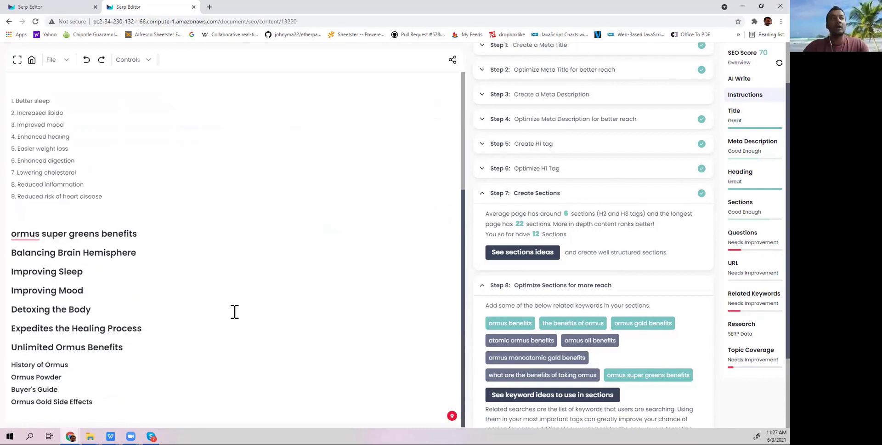
# Compare the article's headings and numbered list with the section and related-keyword suggestions in instruction steps 7 and 8
pyautogui.scroll(4, 234, 311)
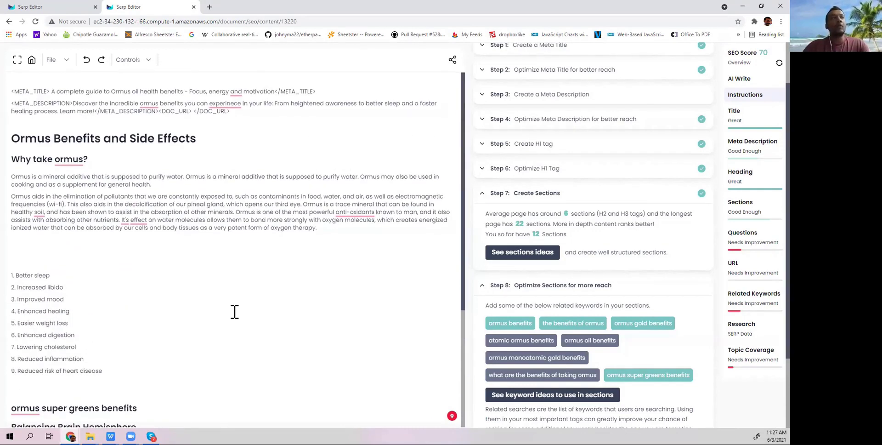
pyautogui.scroll(-1, 235, 312)
pyautogui.scroll(-2, 235, 312)
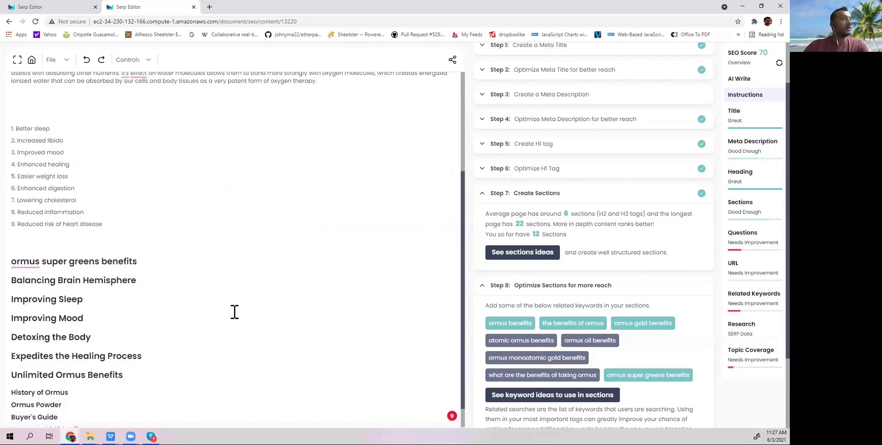
pyautogui.scroll(-1, 234, 312)
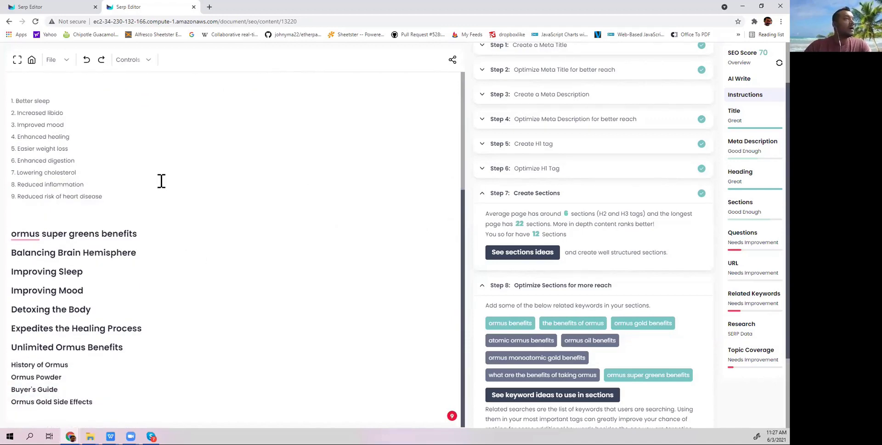
pyautogui.scroll(1, 161, 181)
pyautogui.scroll(1, 161, 181)
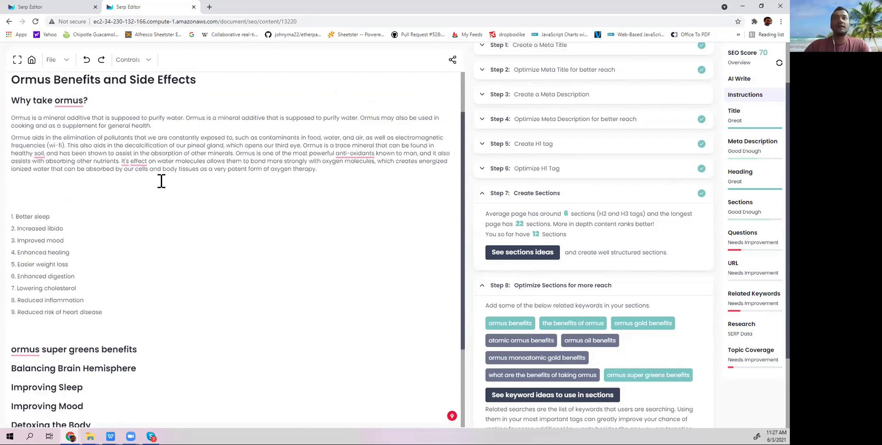
pyautogui.scroll(1, 644, 203)
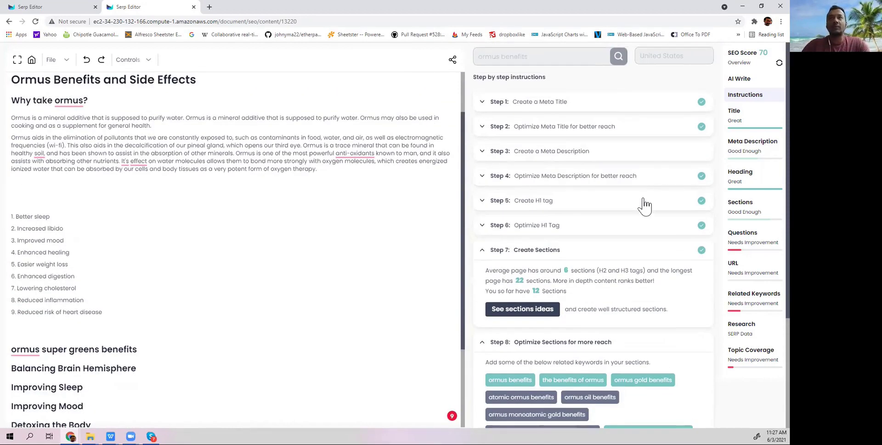
pyautogui.scroll(1, 270, 154)
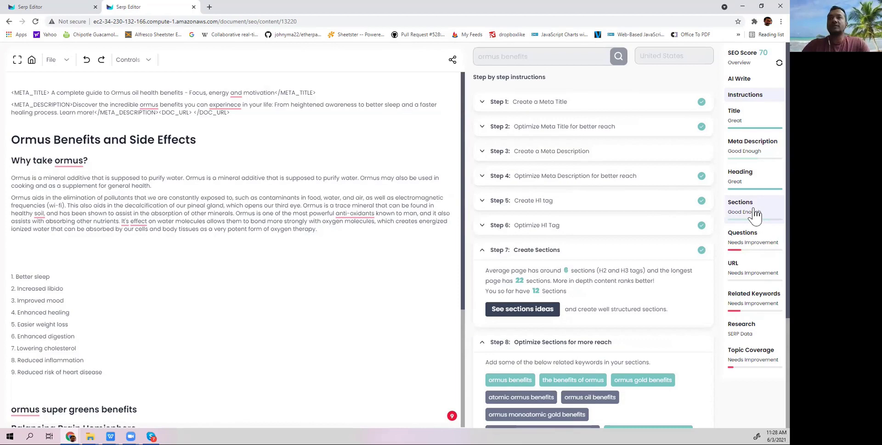
pyautogui.scroll(-2, 582, 260)
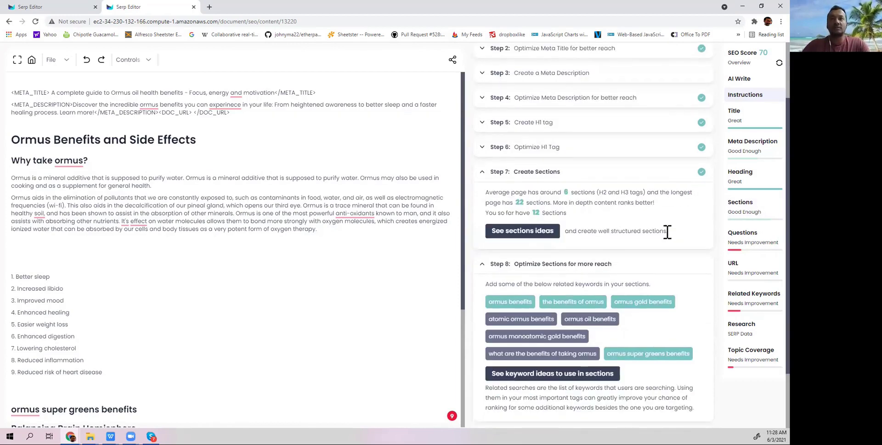
pyautogui.scroll(-2, 669, 232)
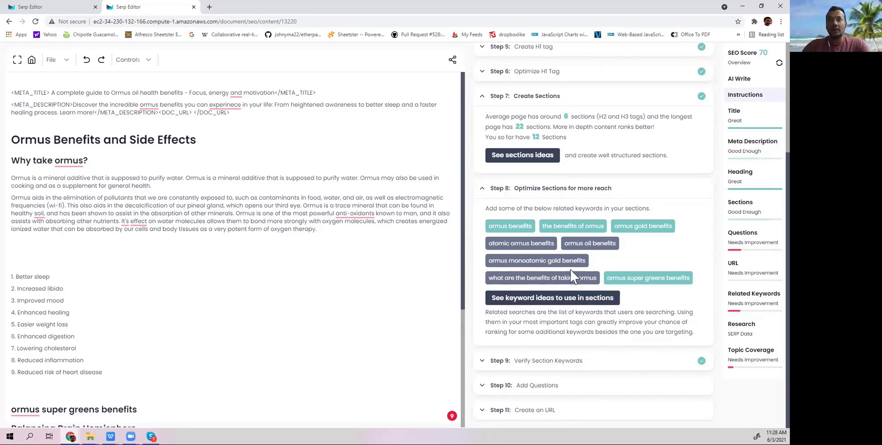
pyautogui.moveTo(613, 247)
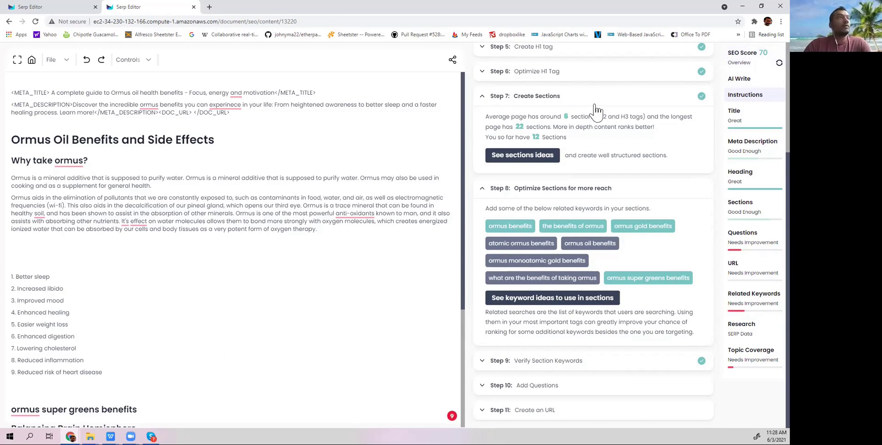
# Remove "Oil" from the H1 so it reads "Ormus Benefits and Side Effects", and insert an empty line below it
pyautogui.moveTo(69, 139); pyautogui.dragTo(56, 141)
pyautogui.press('BackSpace')
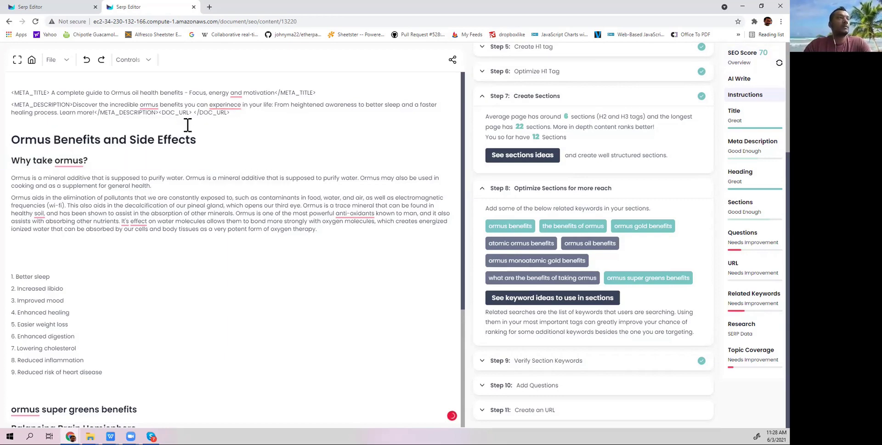
pyautogui.click(198, 140)
pyautogui.press('Return')
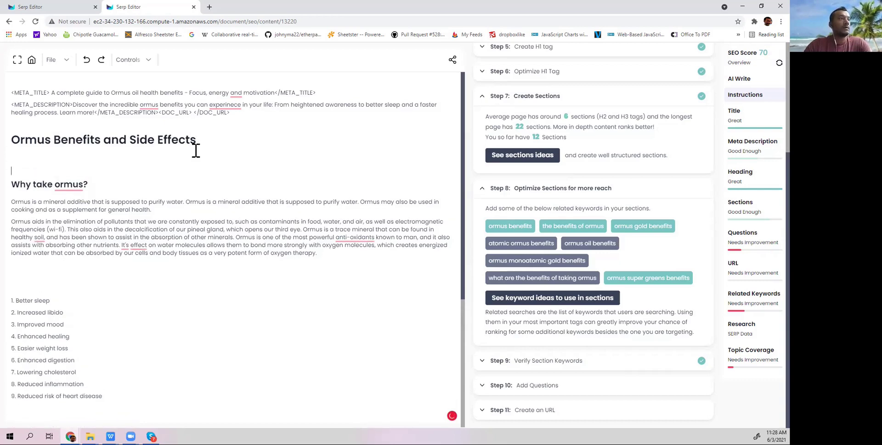
# Add the section heading "What are Ormus oil benefits?" directly above the numbered benefits list
pyautogui.click(28, 286)
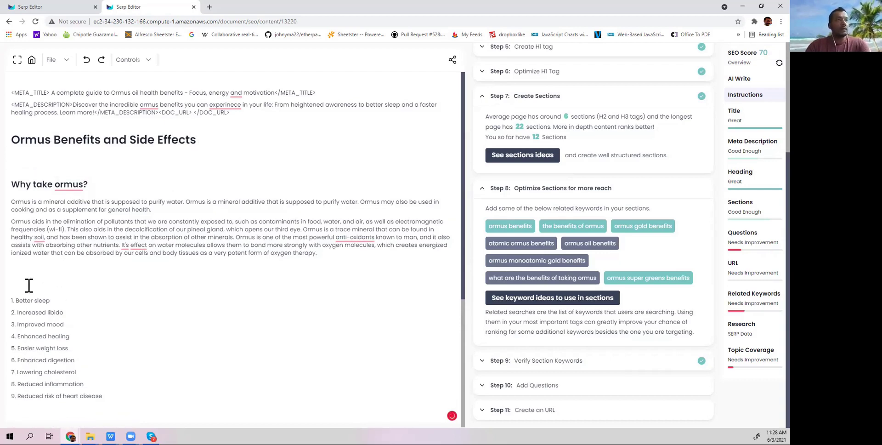
pyautogui.write('What are Ormus oil benefits')
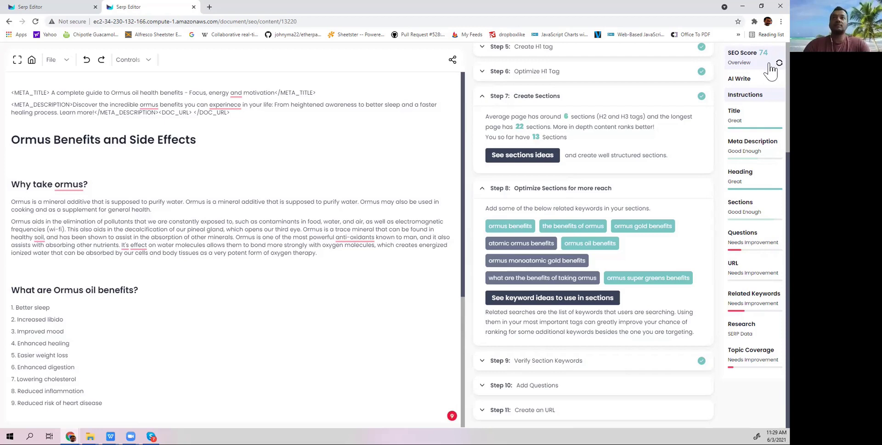
pyautogui.moveTo(616, 235)
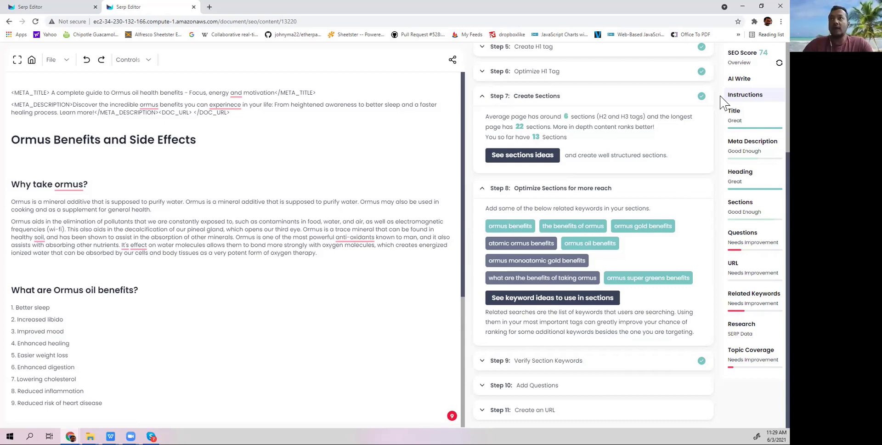
# Look over the AI Write tools and the SERP section ideas, and view the document's version history and AI Write history
pyautogui.click(745, 85)
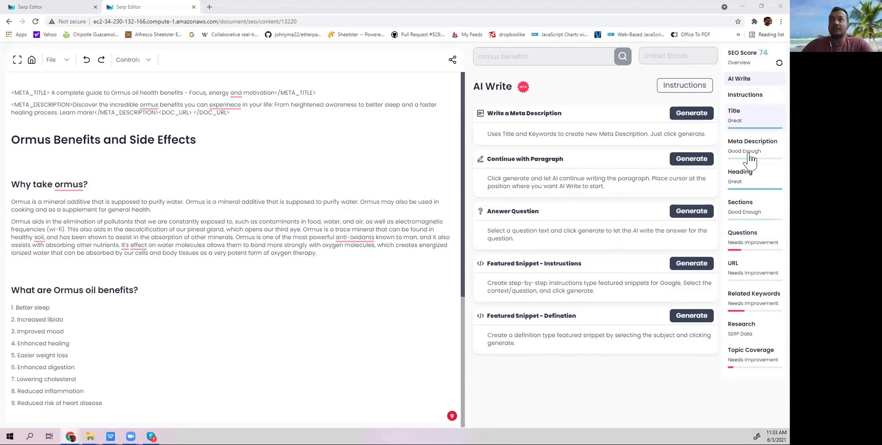
pyautogui.click(746, 217)
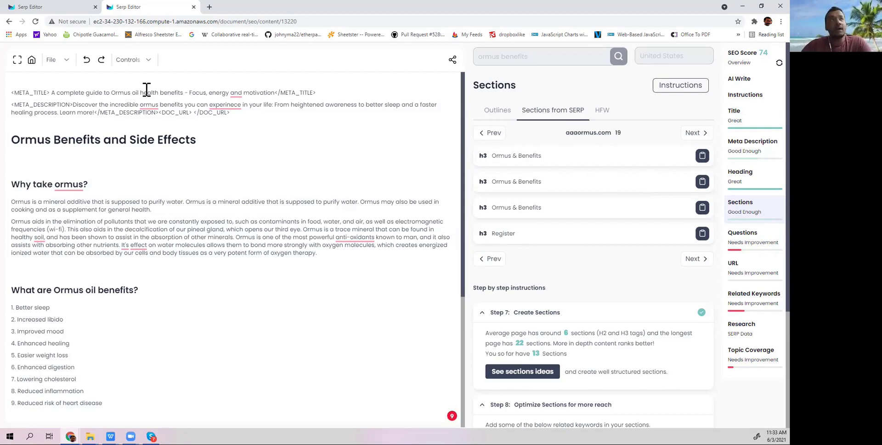
pyautogui.click(68, 61)
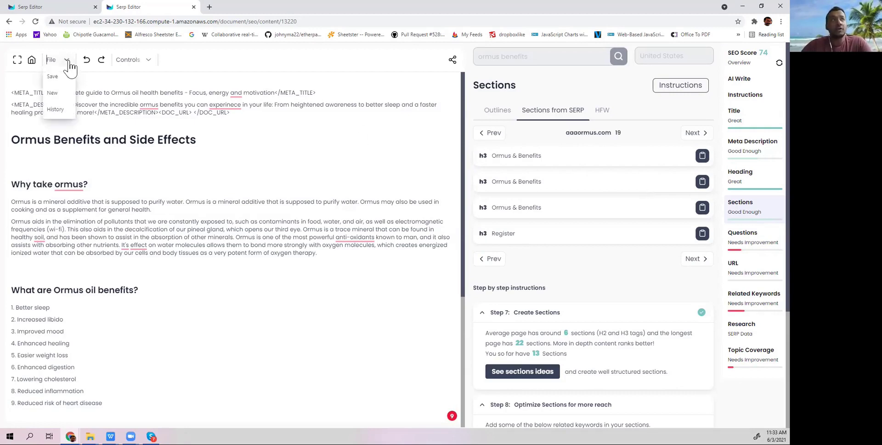
pyautogui.click(55, 109)
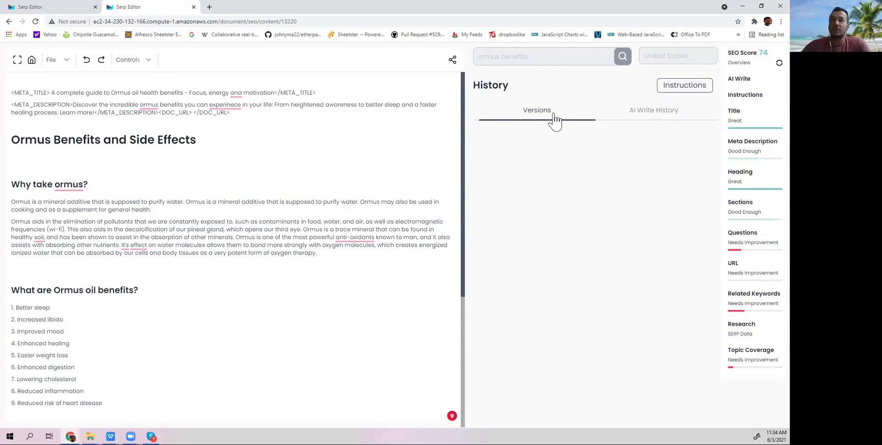
pyautogui.click(643, 117)
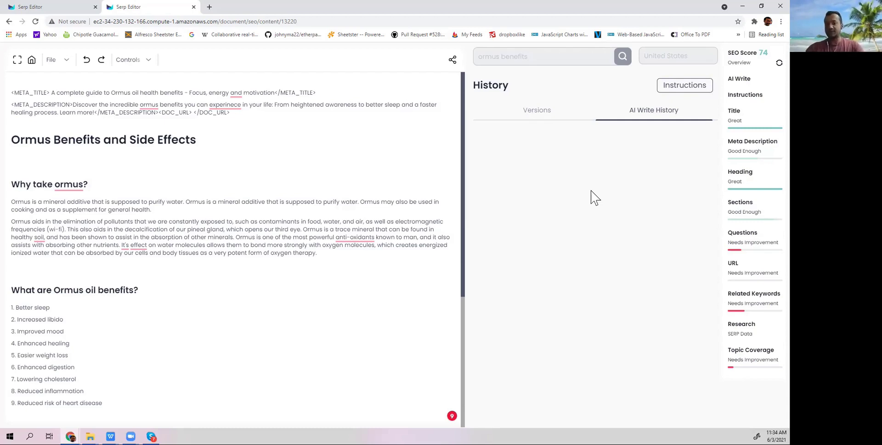
# Return to the step-by-step optimization instructions and look through the listed steps
pyautogui.click(747, 95)
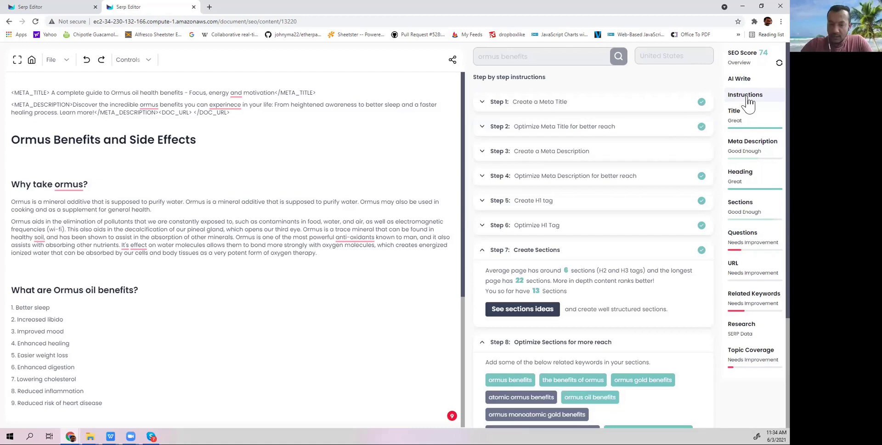
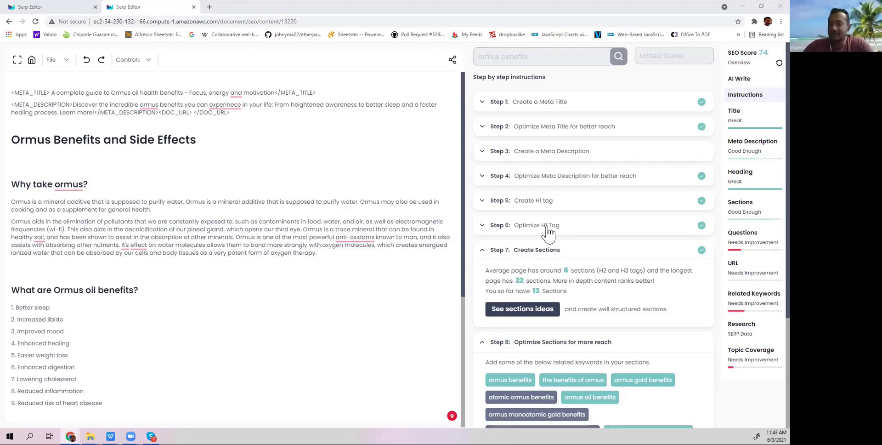
pyautogui.scroll(-3, 689, 225)
pyautogui.scroll(3, 689, 226)
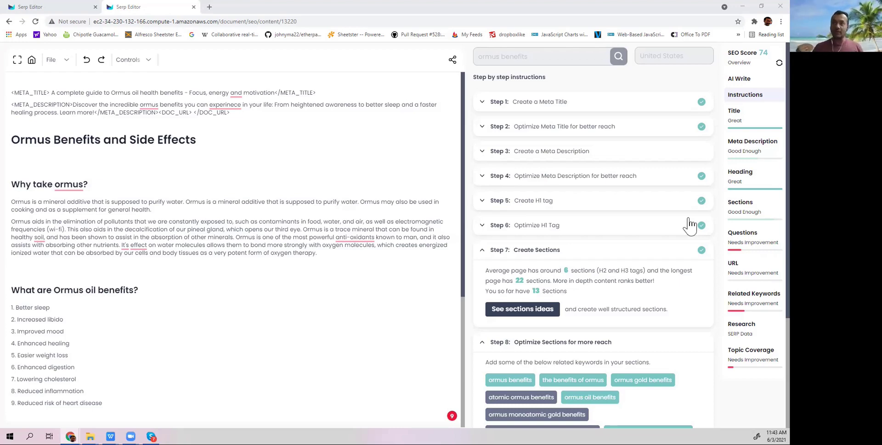
# Examine the related-search and manual entry options for adding related keywords, and close the dialog without adding any
pyautogui.click(750, 308)
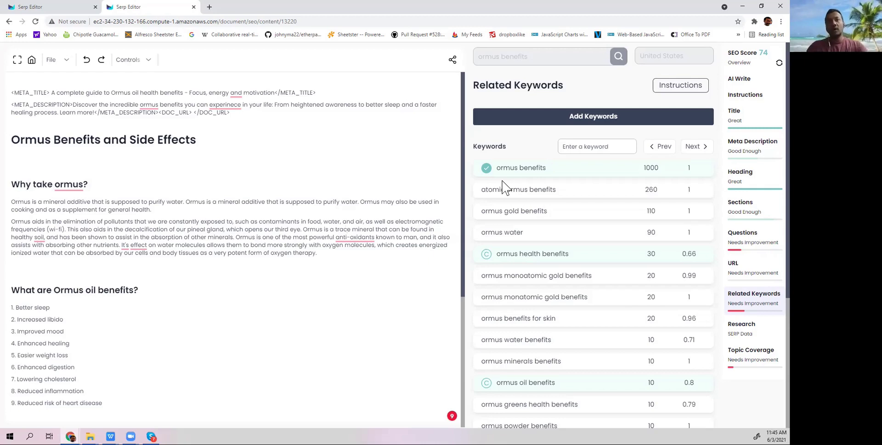
pyautogui.click(581, 120)
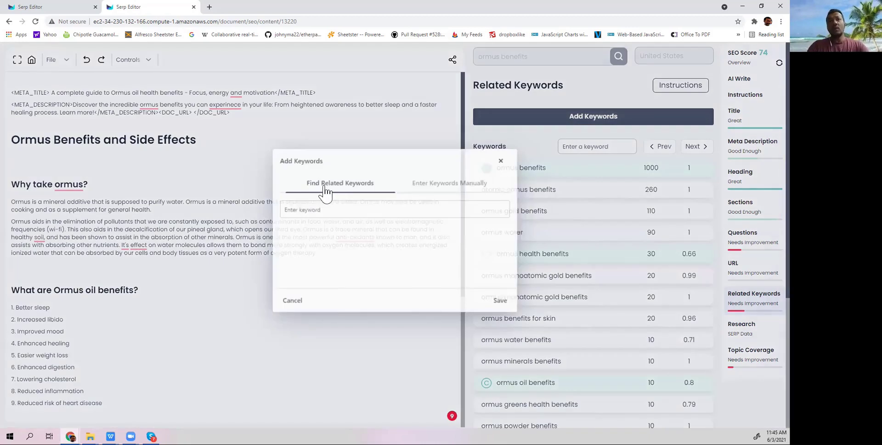
pyautogui.click(300, 213)
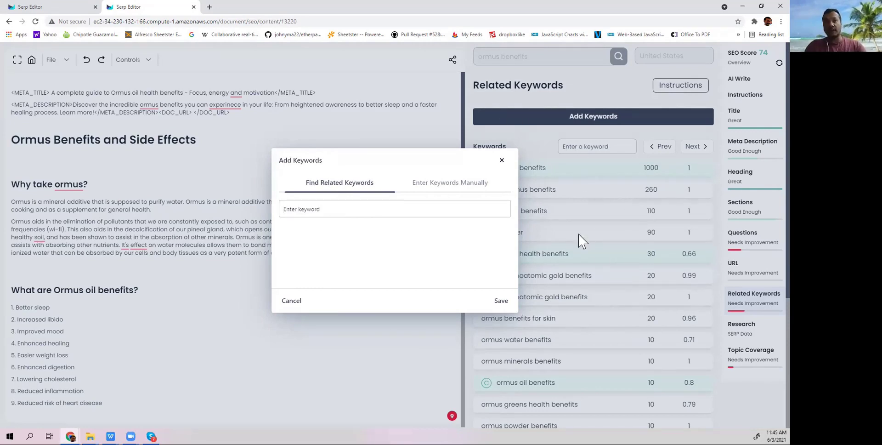
pyautogui.click(465, 186)
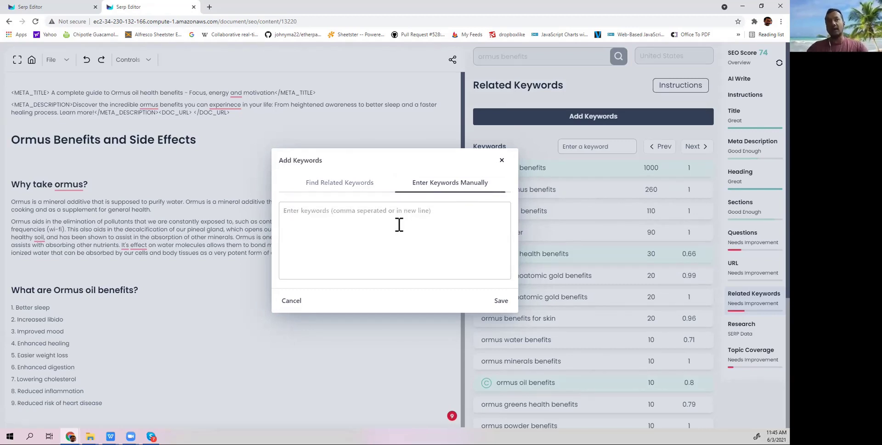
pyautogui.click(502, 161)
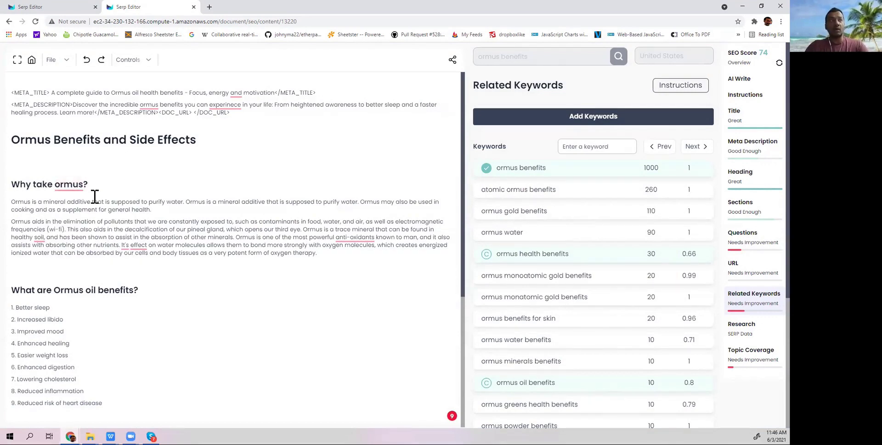
# Filter the related keywords list by "benefits" from the oil benefits heading and look through the matching keywords
pyautogui.doubleClick(111, 290)
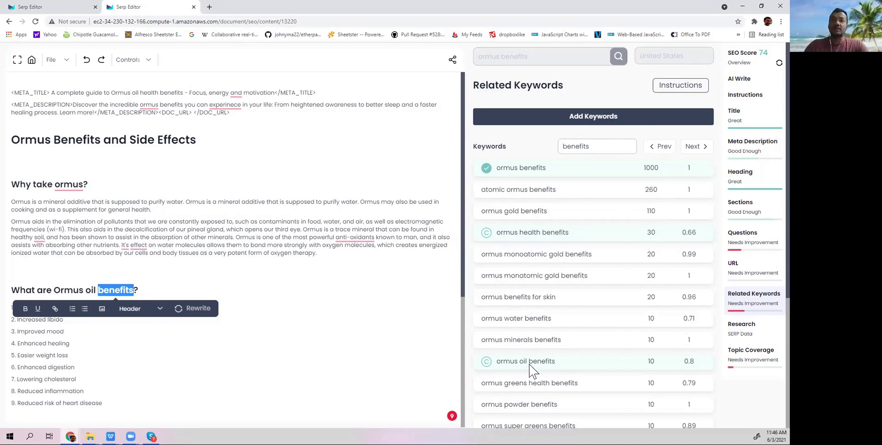
pyautogui.scroll(-2, 531, 370)
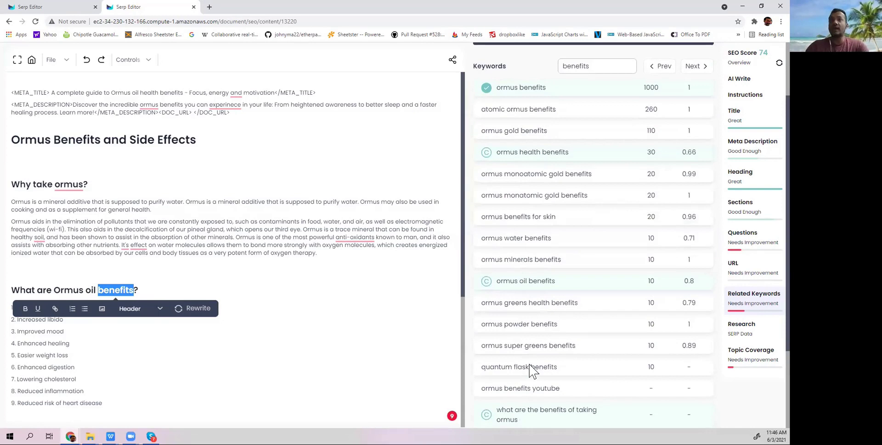
pyautogui.scroll(2, 618, 254)
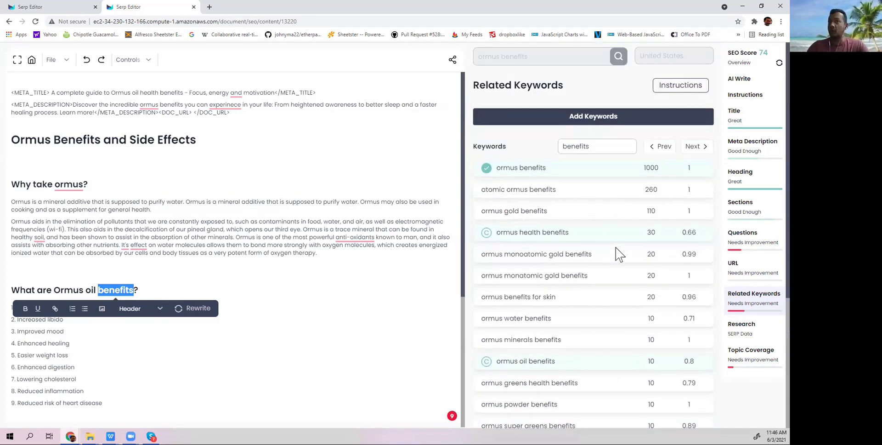
pyautogui.click(616, 153)
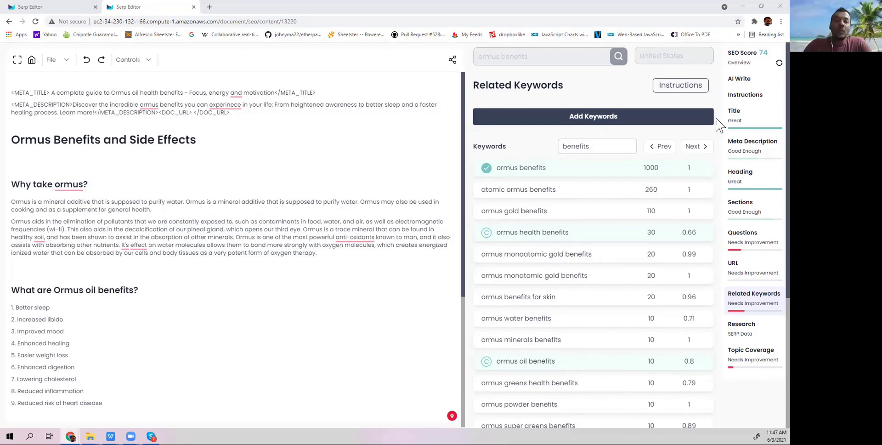
# Delete the existing meta description, generate a new one with AI Write, and refresh the SEO score
pyautogui.click(740, 82)
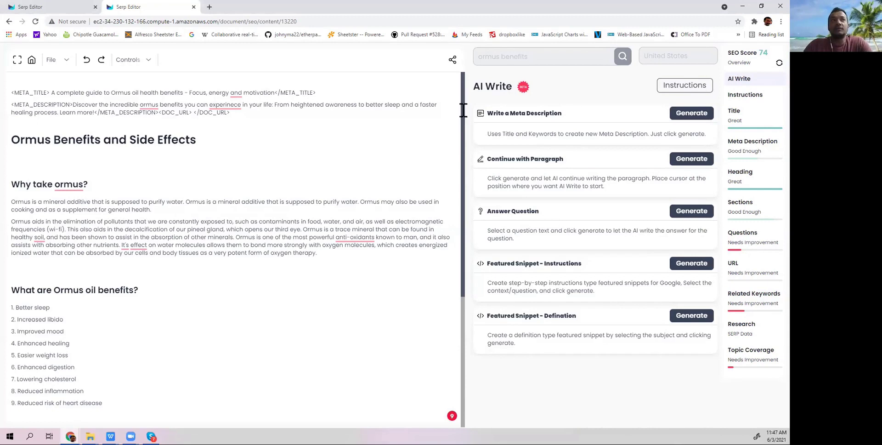
pyautogui.moveTo(240, 112); pyautogui.dragTo(11, 102)
pyautogui.press('BackSpace')
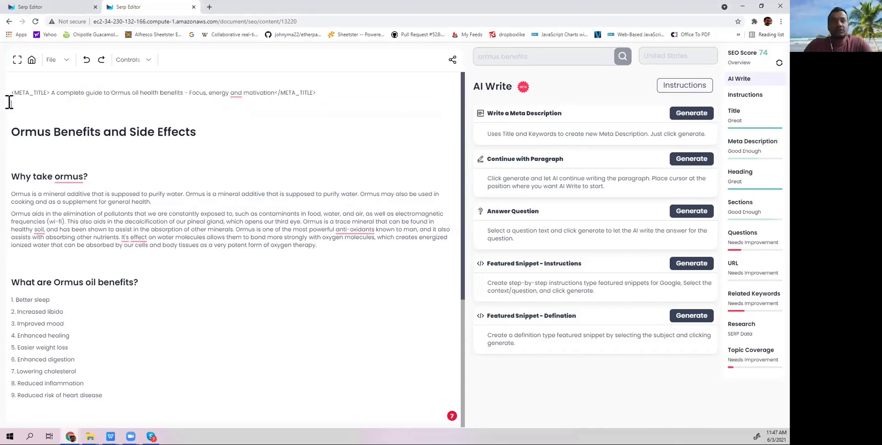
pyautogui.click(692, 114)
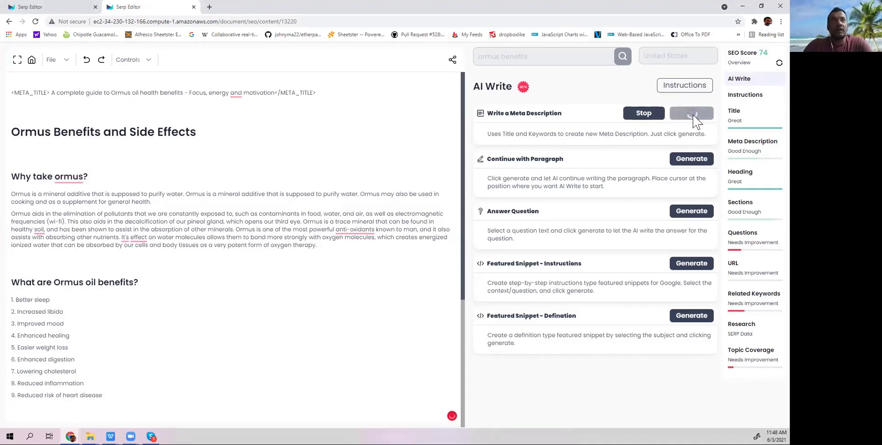
pyautogui.click(778, 64)
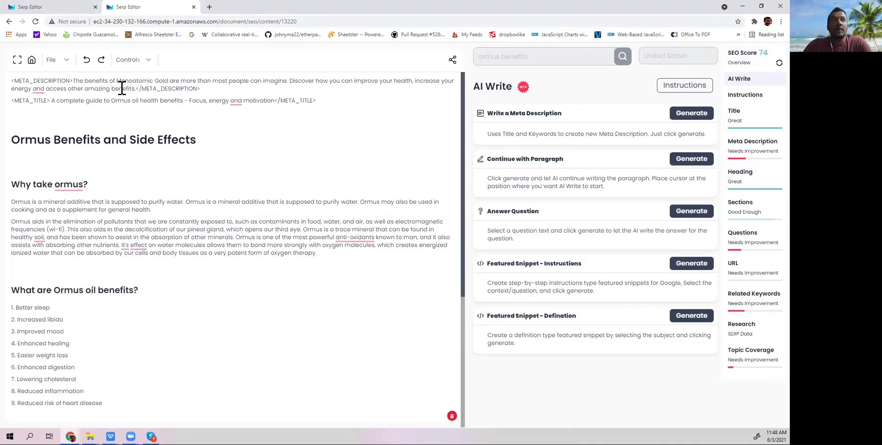
# Continue the second paragraph under "Why take ormus?" from its end with AI-written text
pyautogui.click(333, 254)
pyautogui.click(702, 160)
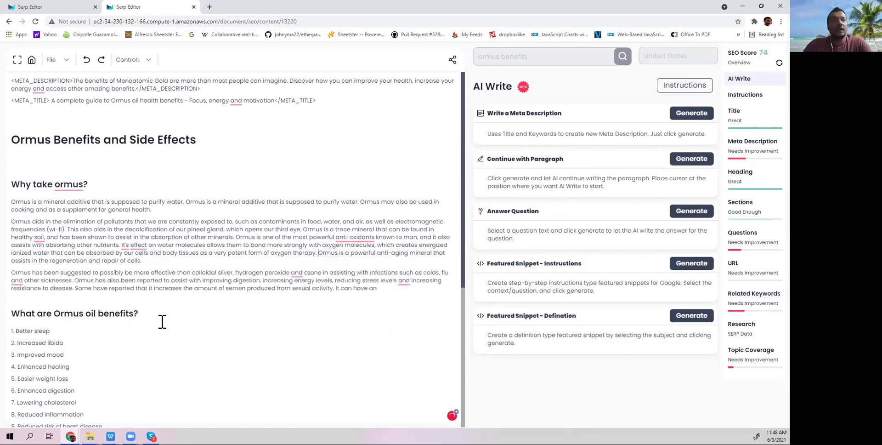
pyautogui.scroll(-2, 158, 321)
pyautogui.scroll(-1, 158, 322)
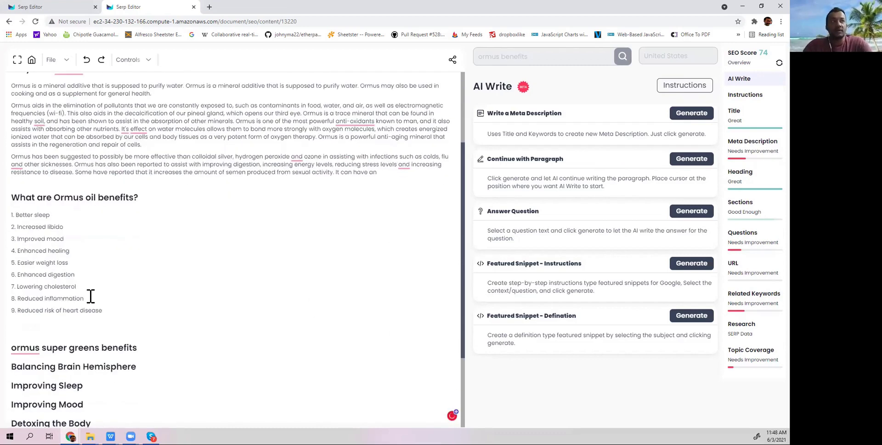
# Review the numbered list under "What are Ormus oil benefits?" as an example of a featured snippet
pyautogui.click(109, 311)
pyautogui.moveTo(67, 293); pyautogui.dragTo(11, 214)
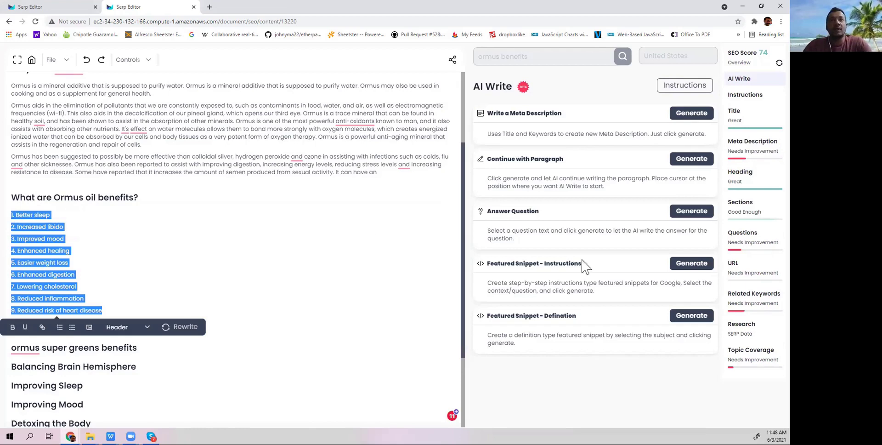
pyautogui.click(267, 263)
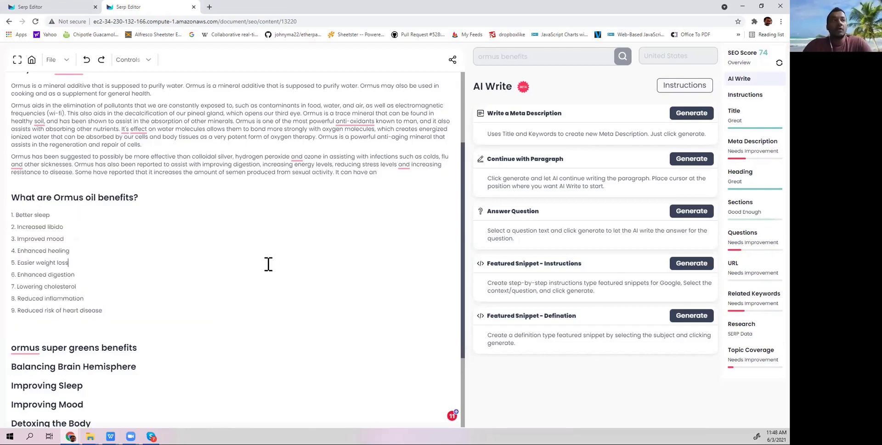
pyautogui.scroll(-3, 267, 263)
pyautogui.scroll(5, 186, 208)
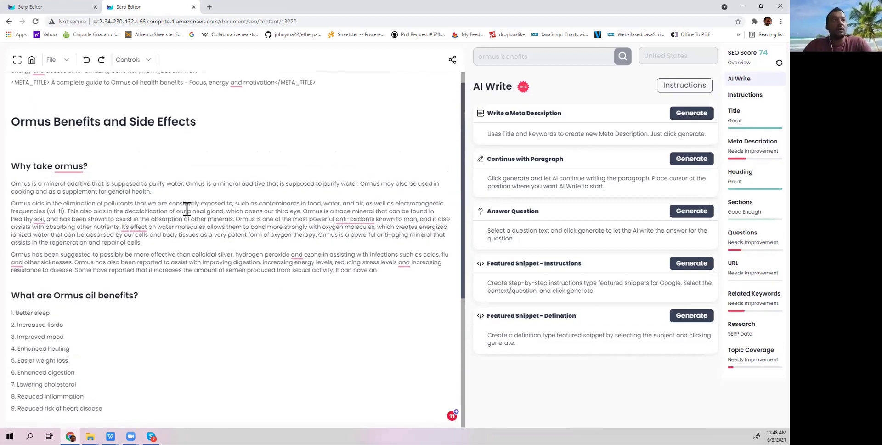
pyautogui.click(17, 140)
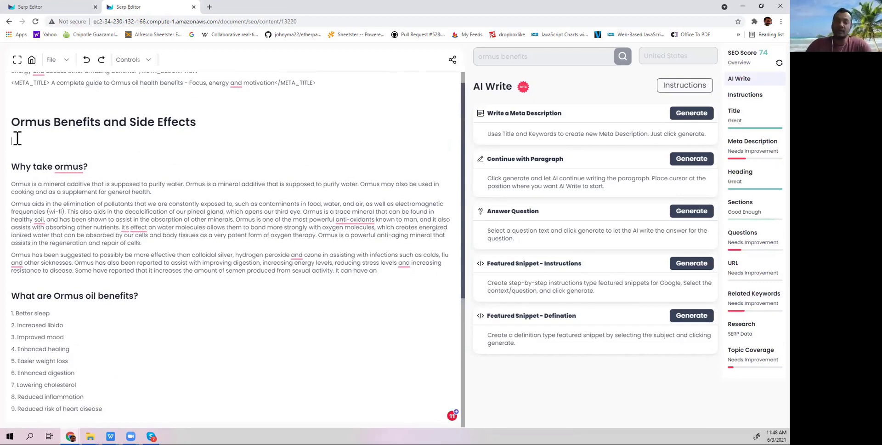
pyautogui.press('Return')
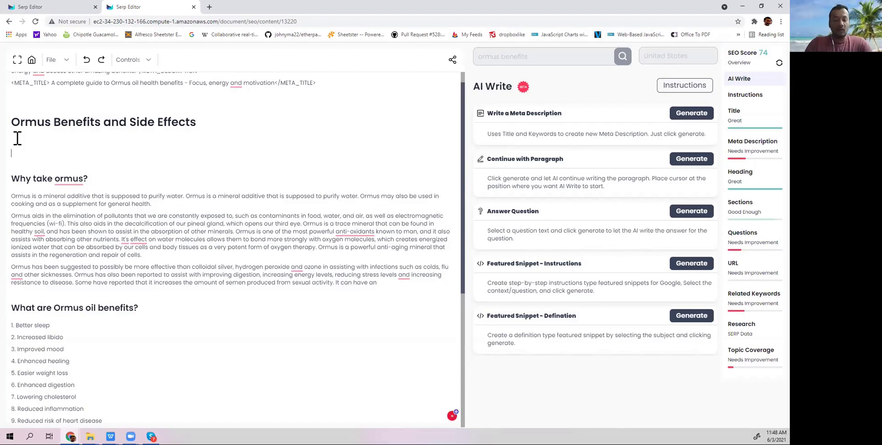
pyautogui.write('Defination')
pyautogui.press('BackSpace')
pyautogui.press('BackSpace')
pyautogui.press('BackSpace')
pyautogui.press('BackSpace')
pyautogui.press('BackSpace')
pyautogui.press('BackSpace')
pyautogui.press('BackSpace')
pyautogui.press('BackSpace')
pyautogui.press('BackSpace')
pyautogui.press('BackSpace')
# Add the line "Ormus" below the main heading and generate a definition featured snippet for it
pyautogui.write('Ormus')
pyautogui.moveTo(30, 155); pyautogui.dragTo(10, 154)
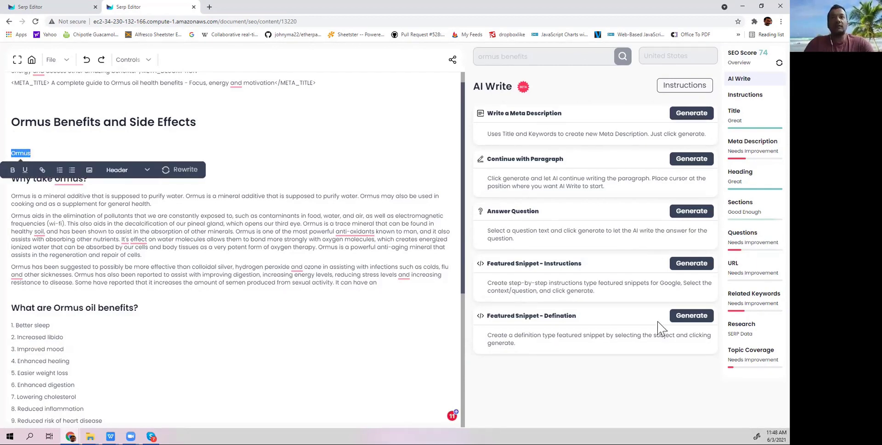
pyautogui.click(692, 316)
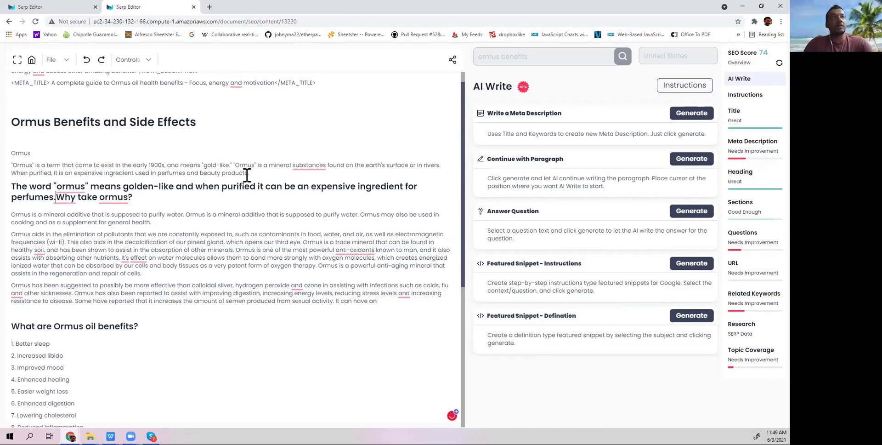
# Delete the "Ormus" line and the generated definition paragraph below the main heading
pyautogui.moveTo(254, 173); pyautogui.dragTo(11, 167)
pyautogui.click(312, 275)
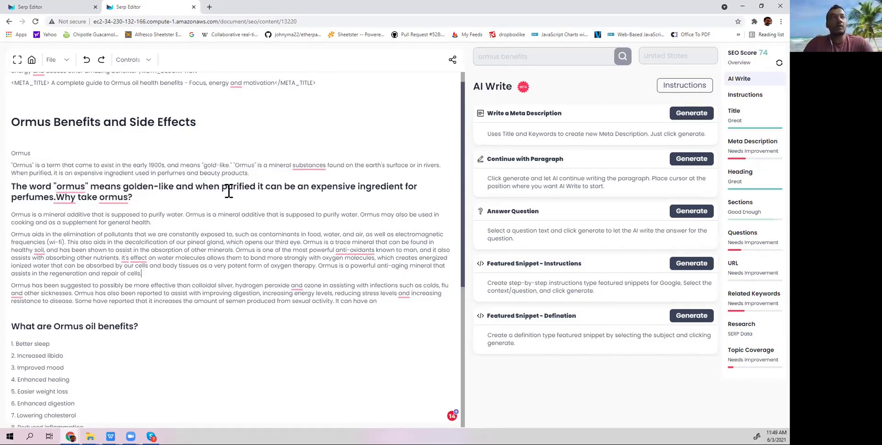
pyautogui.moveTo(255, 173); pyautogui.dragTo(12, 141)
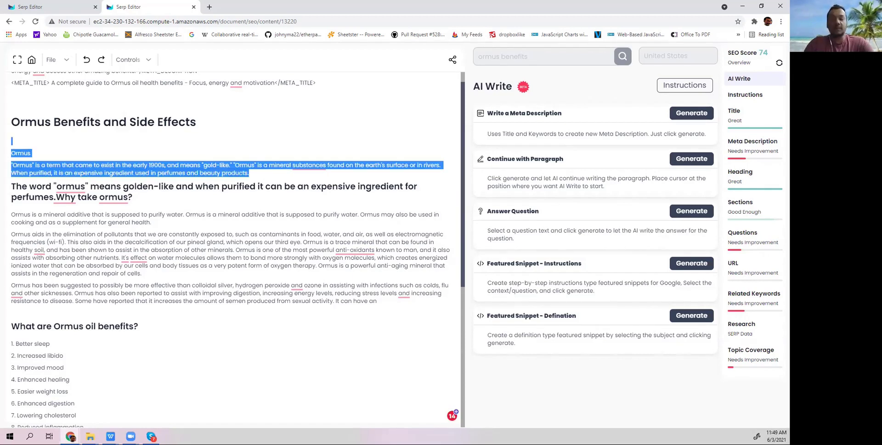
pyautogui.press('BackSpace')
# Add the line "Repair car tire" below the main heading and generate an instructions featured snippet from it
pyautogui.press('Return')
pyautogui.press('Return')
pyautogui.press('Return')
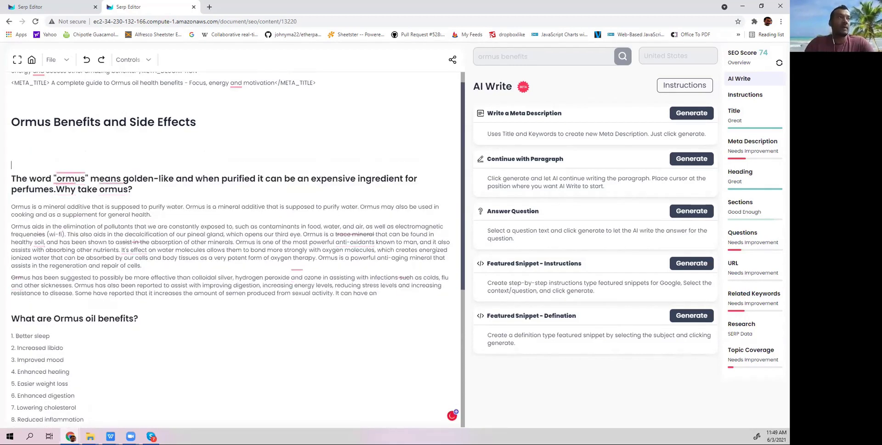
pyautogui.write('Repair car tire')
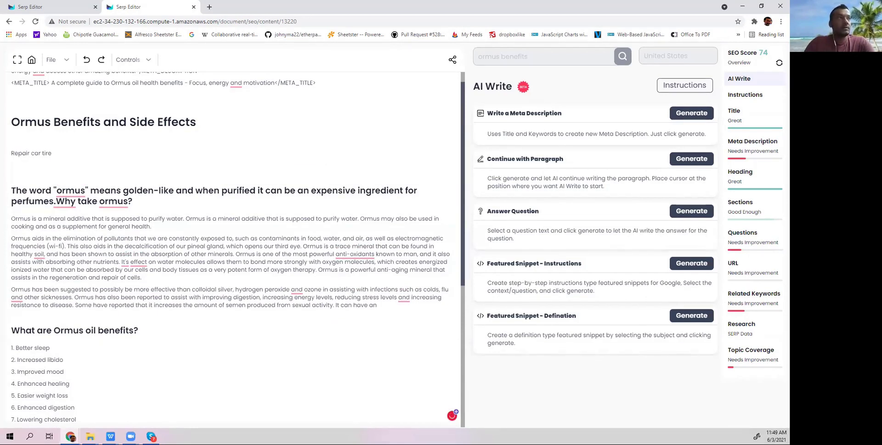
pyautogui.tripleClick(9, 156)
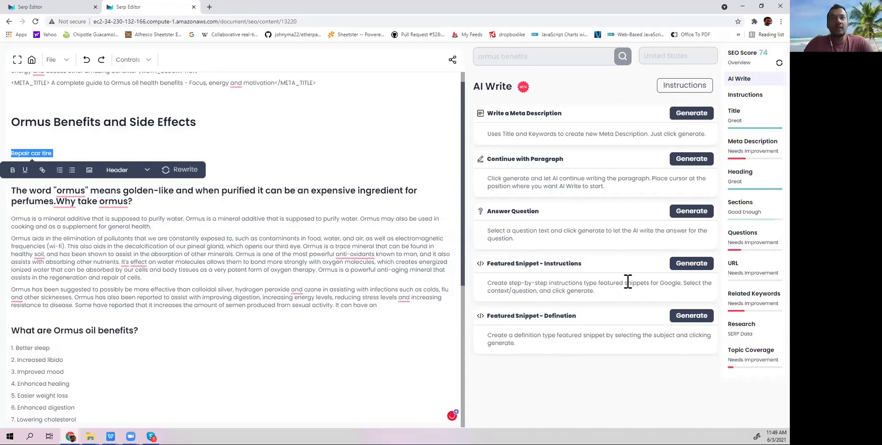
pyautogui.click(694, 270)
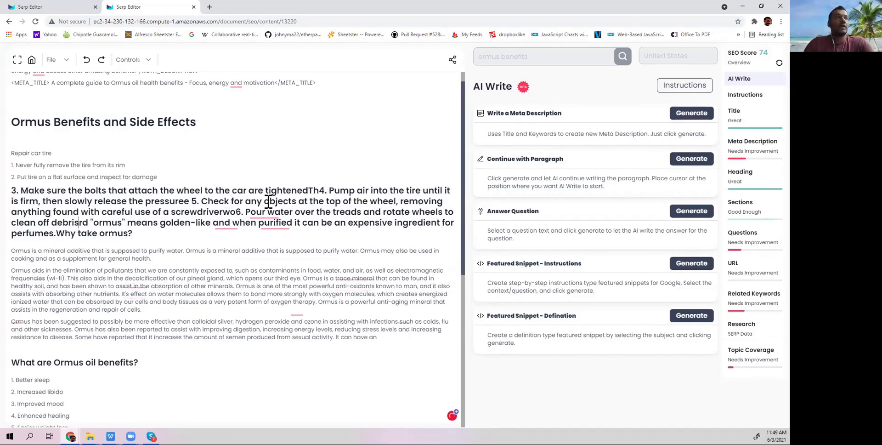
pyautogui.click(278, 296)
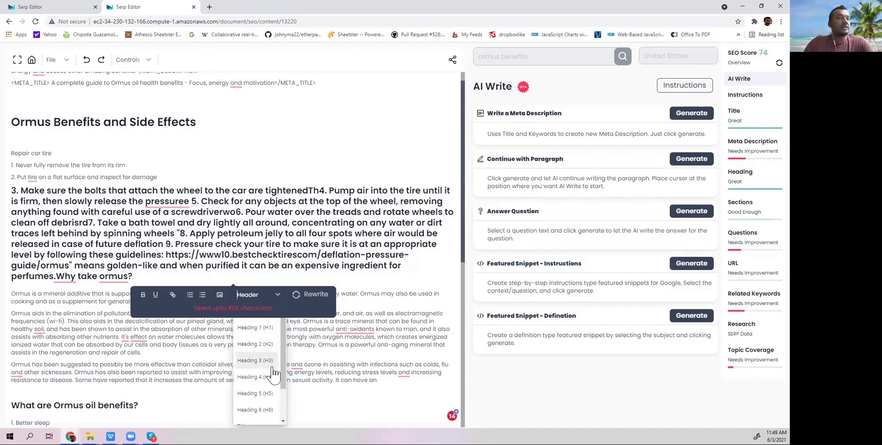
pyautogui.scroll(-1, 272, 367)
pyautogui.click(272, 367)
pyautogui.click(135, 280)
pyautogui.press('BackSpace')
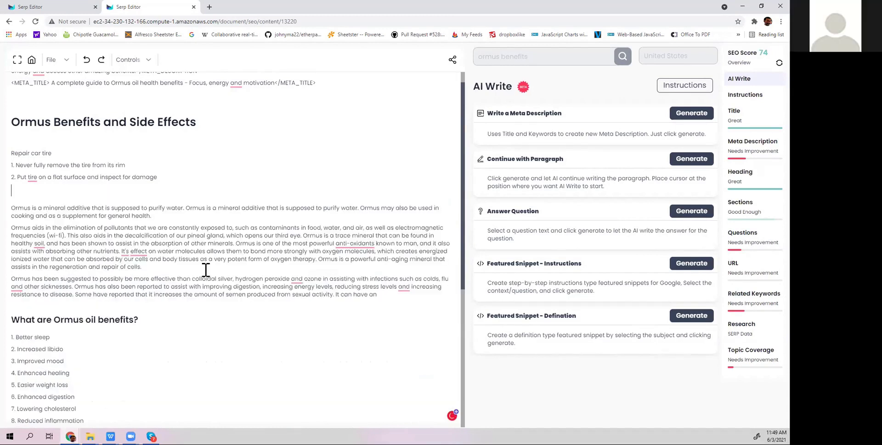
pyautogui.hotkey('ctrl', 'z')
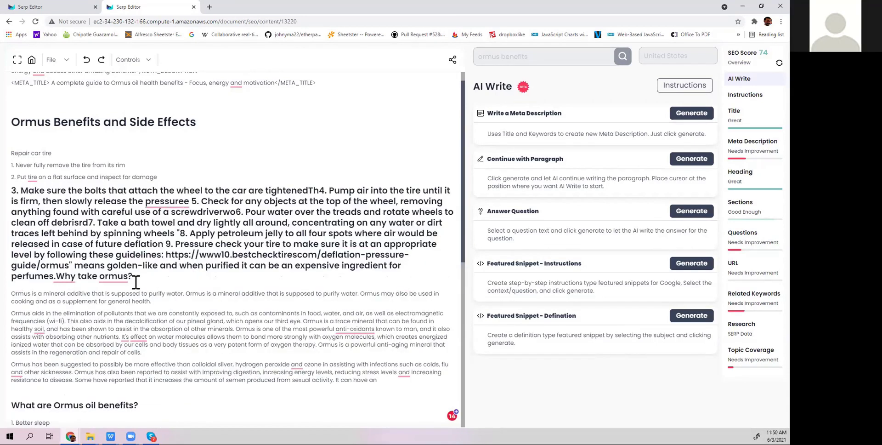
# Copy the entire heading-styled block from step 3 through "Why take ormus?" and delete it from the article
pyautogui.moveTo(68, 233); pyautogui.dragTo(12, 191)
pyautogui.moveTo(141, 280); pyautogui.dragTo(9, 190)
pyautogui.hotkey('ctrl', 'c')
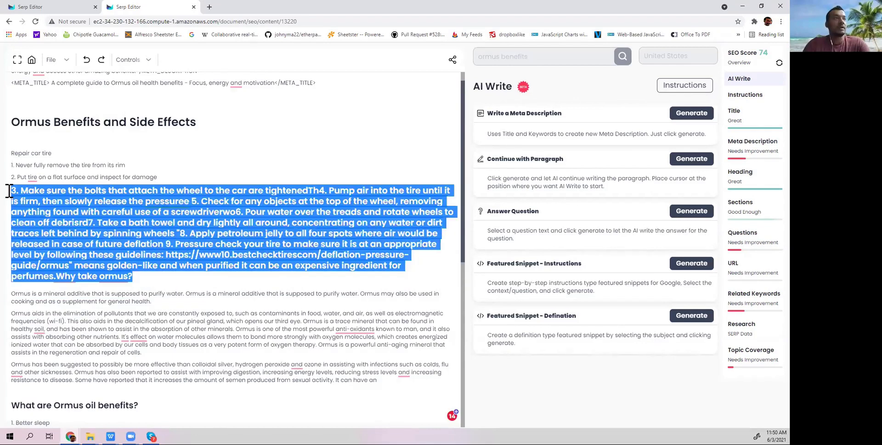
pyautogui.press('BackSpace')
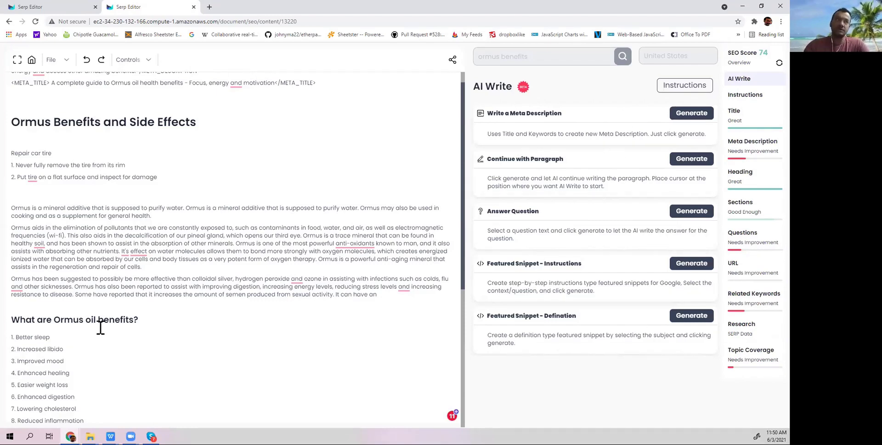
pyautogui.scroll(-1, 145, 330)
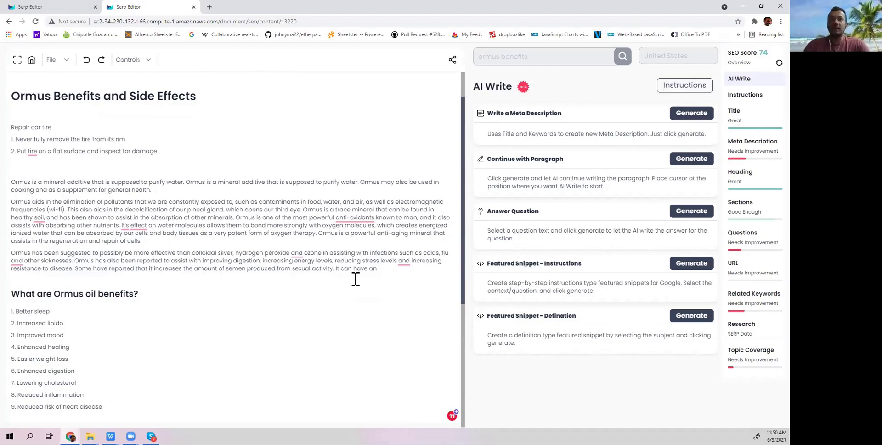
pyautogui.moveTo(140, 293); pyautogui.dragTo(10, 296)
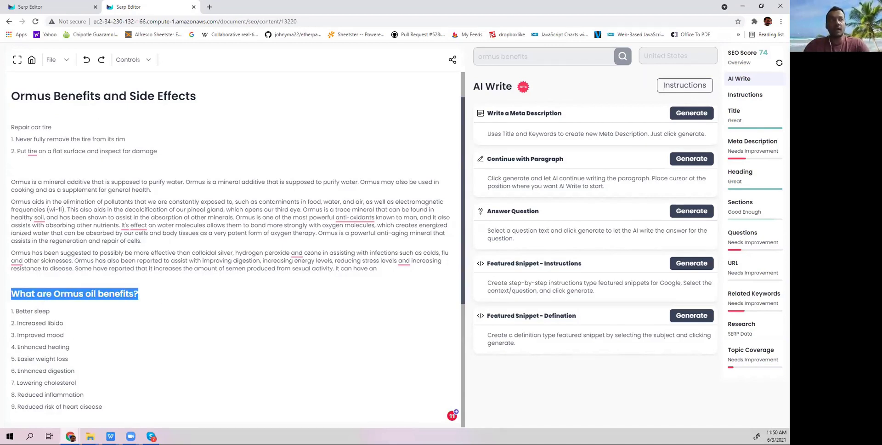
pyautogui.click(400, 275)
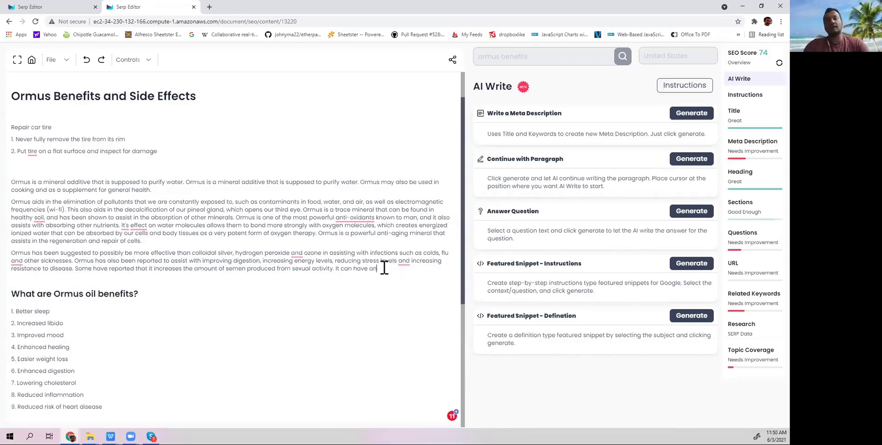
# Paste the copied instructions on a new line below step 2 of the tire repair list
pyautogui.click(160, 151)
pyautogui.press('Return')
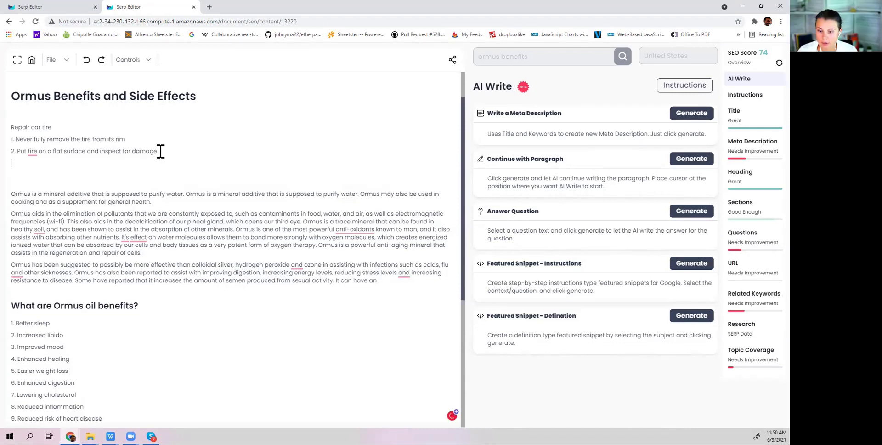
pyautogui.hotkey('ctrl', 'v')
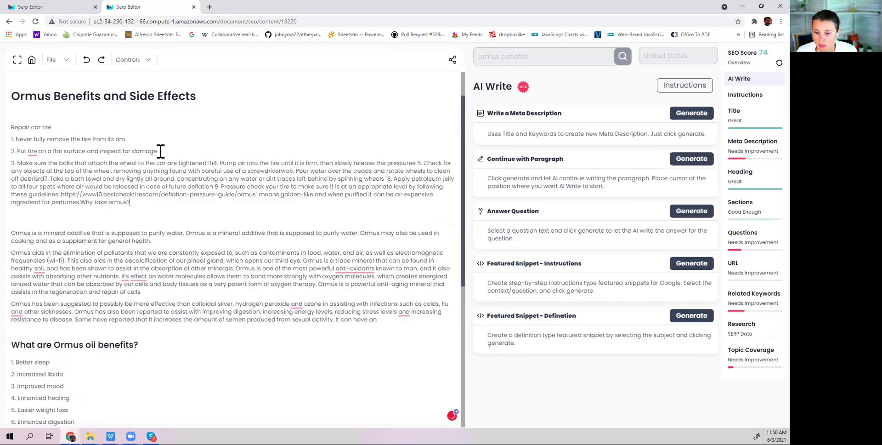
# Start steps 4, 5, 7 and 9 of the pasted instructions on separate lines, correcting the end of step 4 to "pressure"
pyautogui.click(214, 163)
pyautogui.press('Return')
pyautogui.click(215, 175)
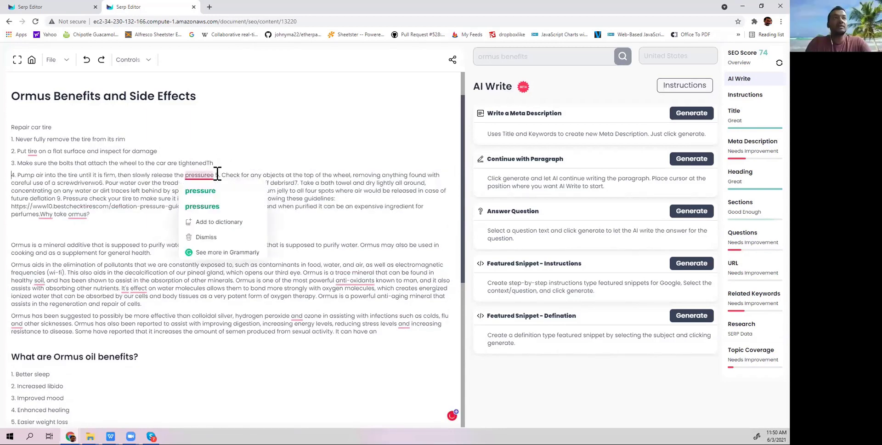
pyautogui.press('Return')
pyautogui.press('BackSpace')
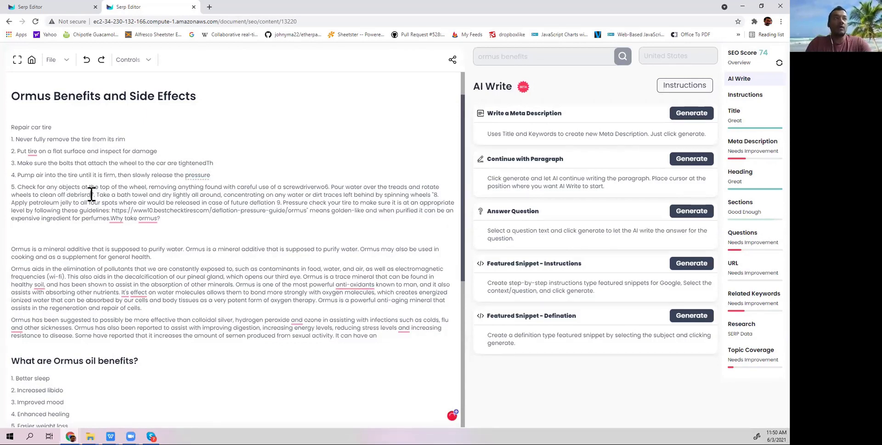
pyautogui.click(92, 194)
pyautogui.press('Return')
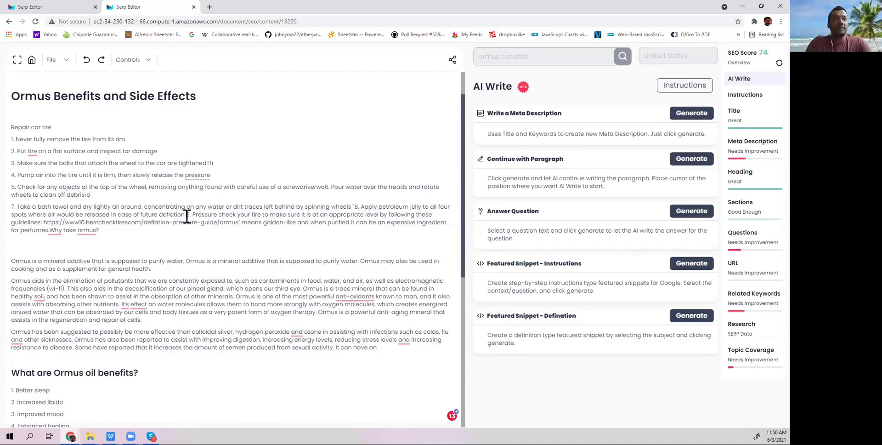
pyautogui.click(187, 216)
pyautogui.press('Return')
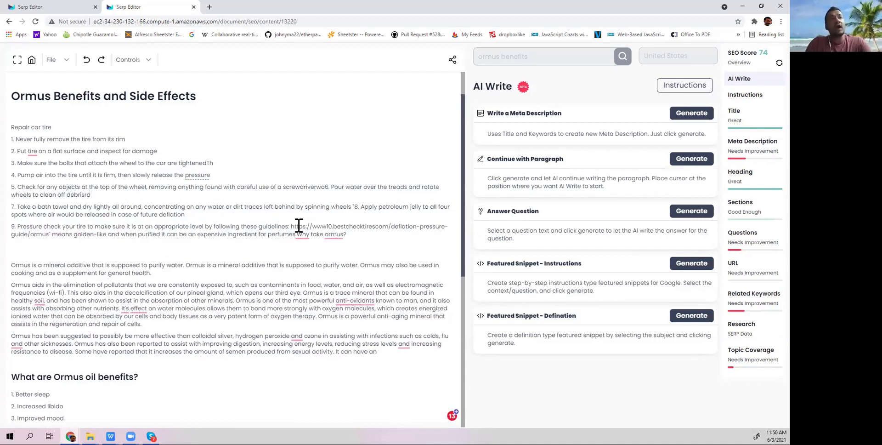
# Delete the web link and leftover heading text after "guidelines" in step 9
pyautogui.click(290, 226)
pyautogui.keyDown('shift'); pyautogui.click(358, 235); pyautogui.keyUp('shift')
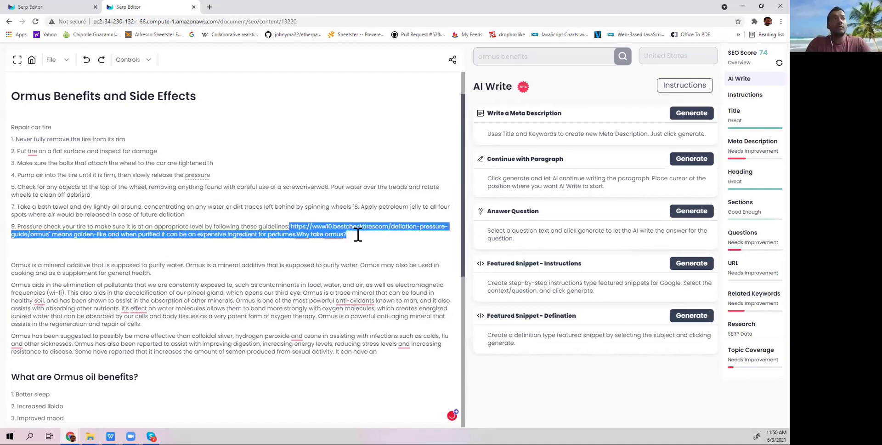
pyautogui.press('BackSpace')
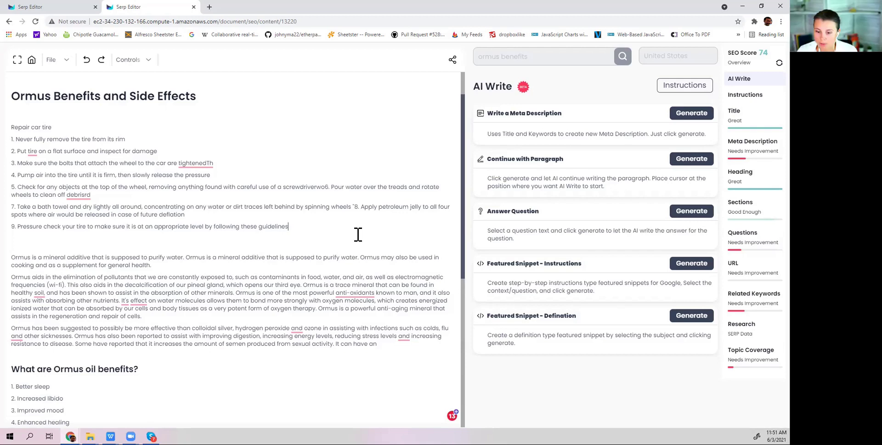
# Remove the stray letters after "debris" at the end of the step 5 paragraph
pyautogui.click(94, 194)
pyautogui.press('BackSpace')
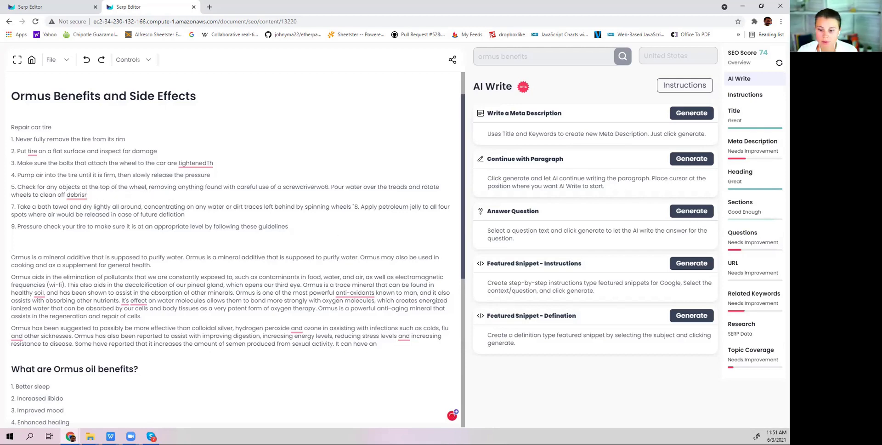